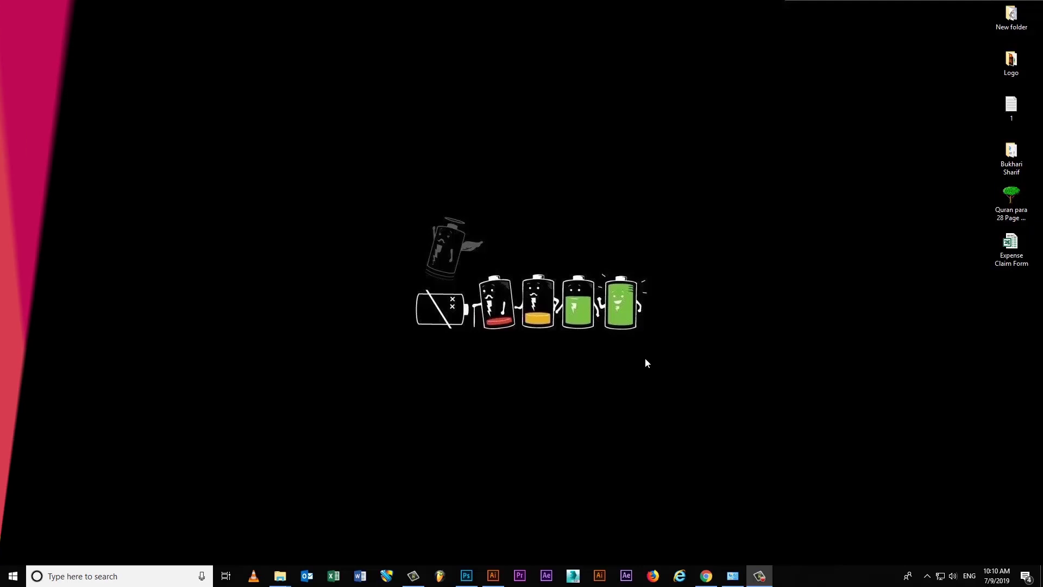
Refresh the Windows desktop and restore the Illustrator window showing the X-Stand banner artwork.
right_click(644, 358)
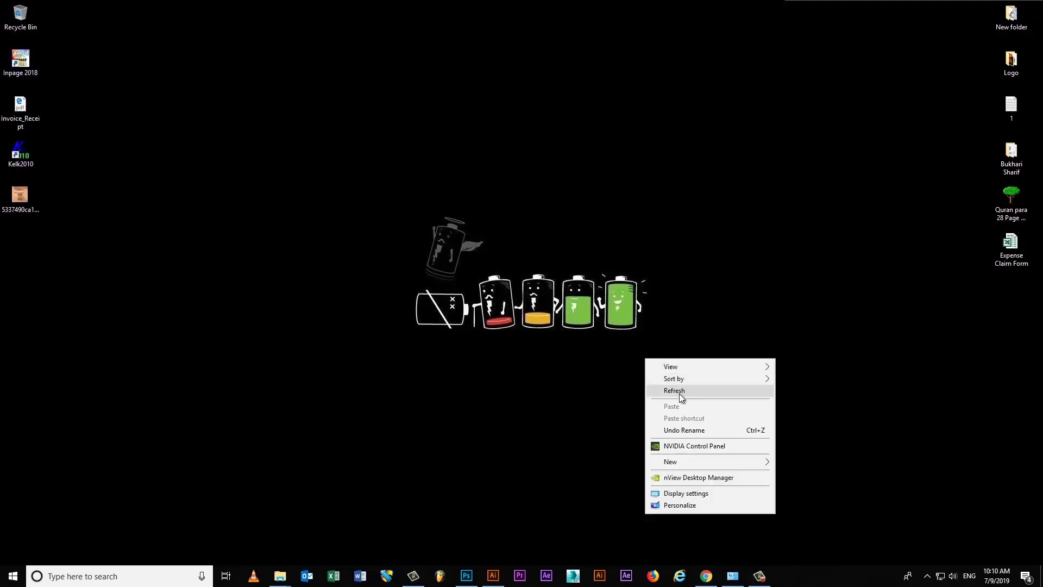
click(679, 392)
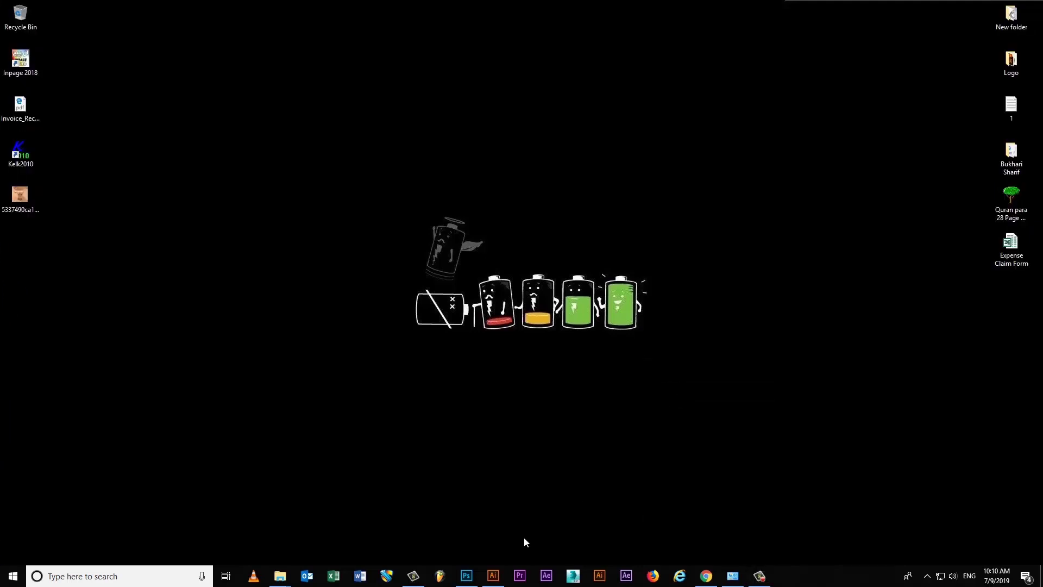
click(493, 575)
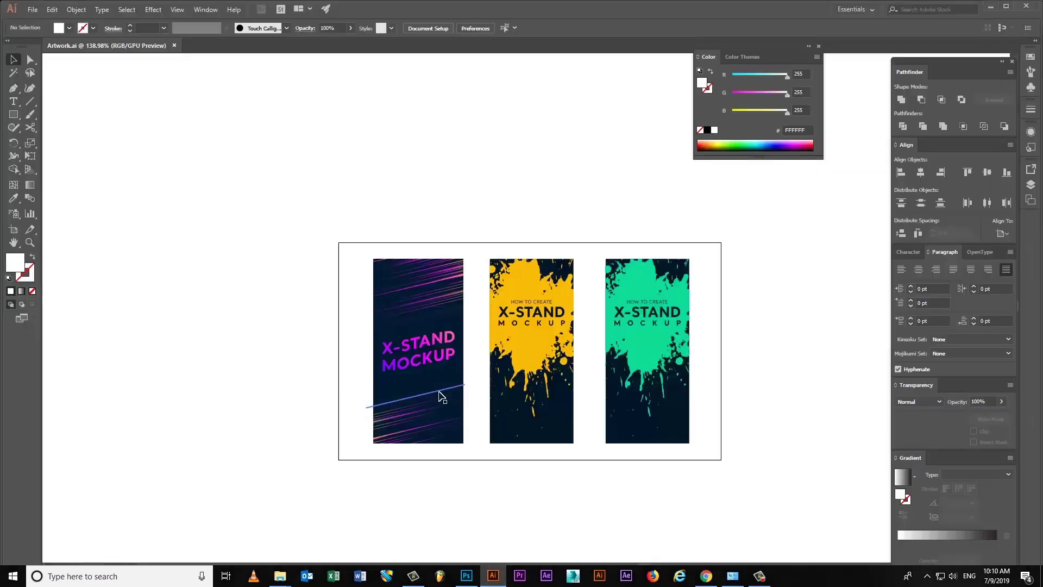
Check the teal X-Stand poster design in Illustrator, then bring up the Photoshop mockup document.
click(676, 367)
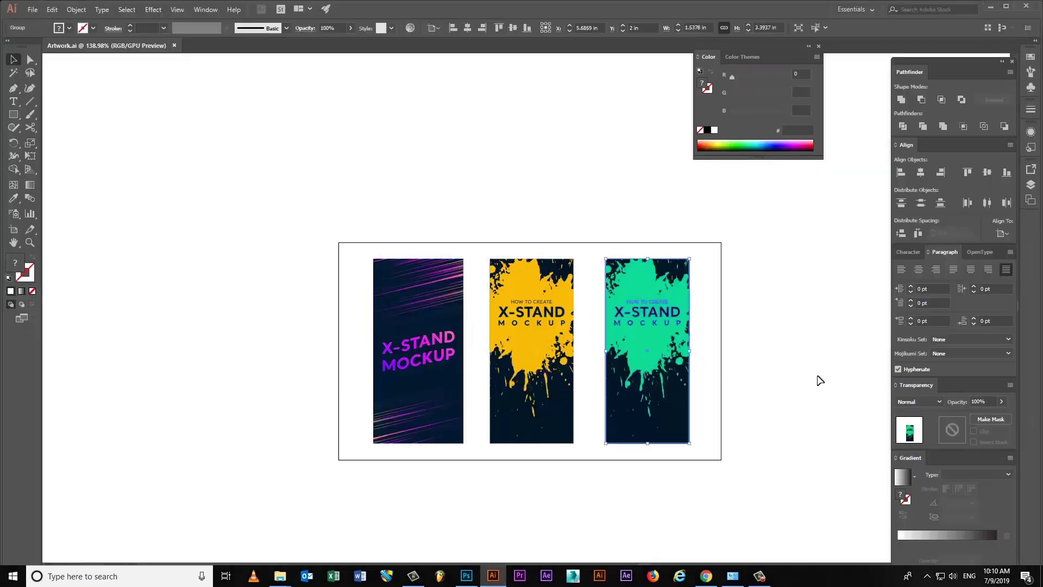
click(820, 381)
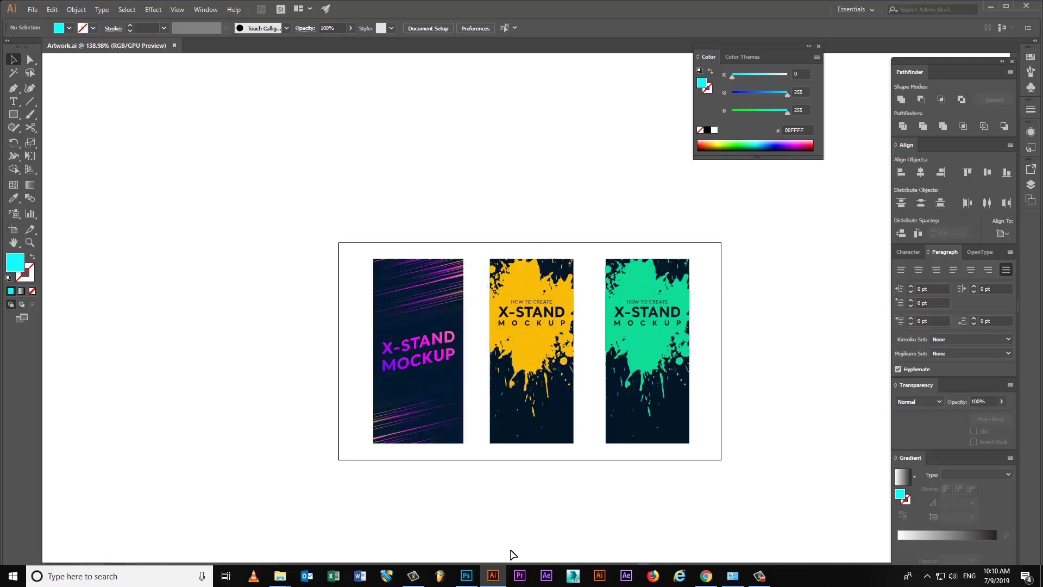
click(466, 575)
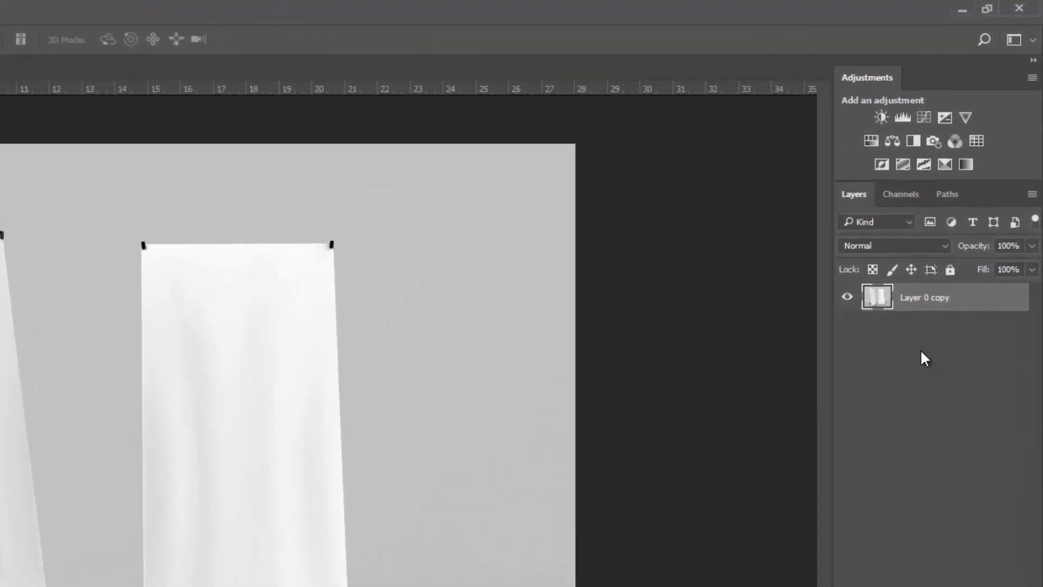
Rename the Layer 0 copy layer to 'Background' and fully lock it.
double_click(930, 296)
text(Back)
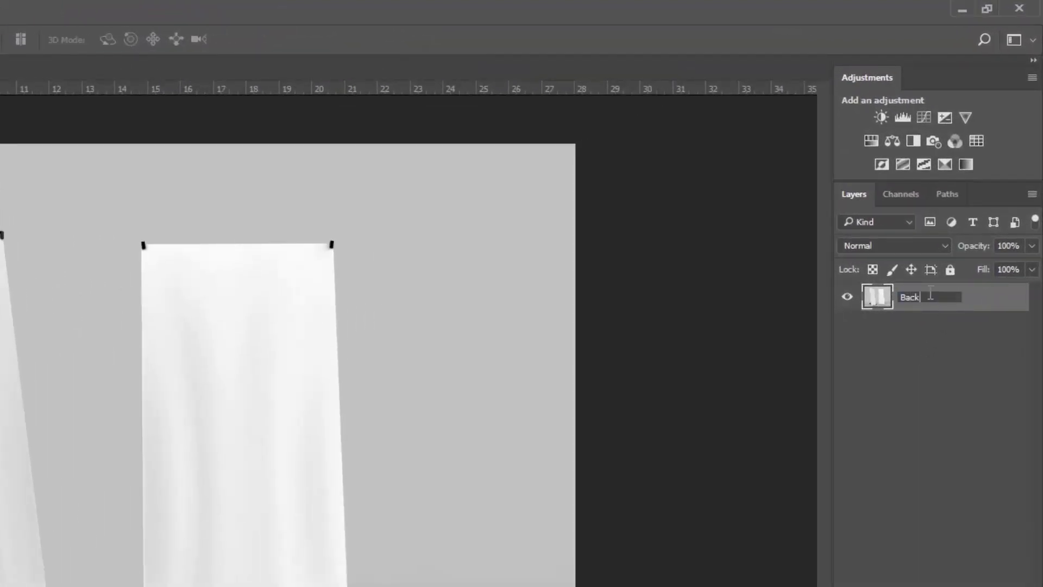
text(nd)
key(Return)
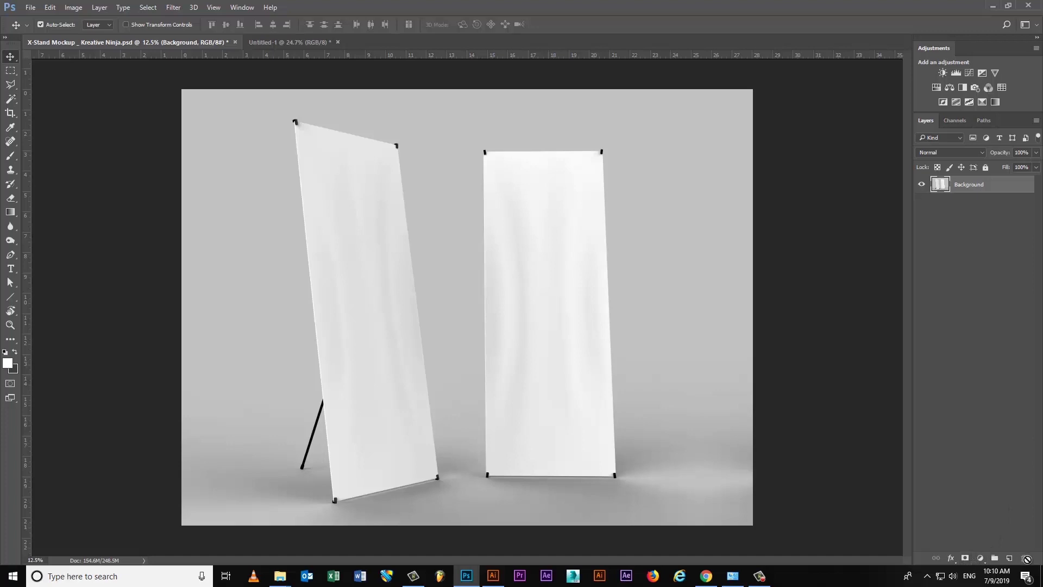
click(986, 168)
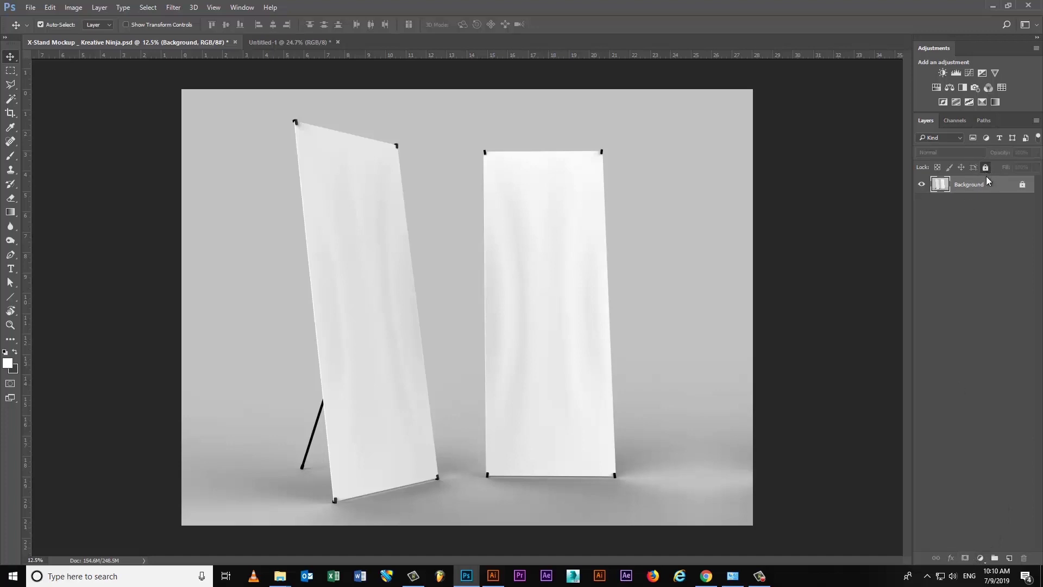
On a new layer, fill a rectangle over the upright right banner with solid black.
click(190, 167)
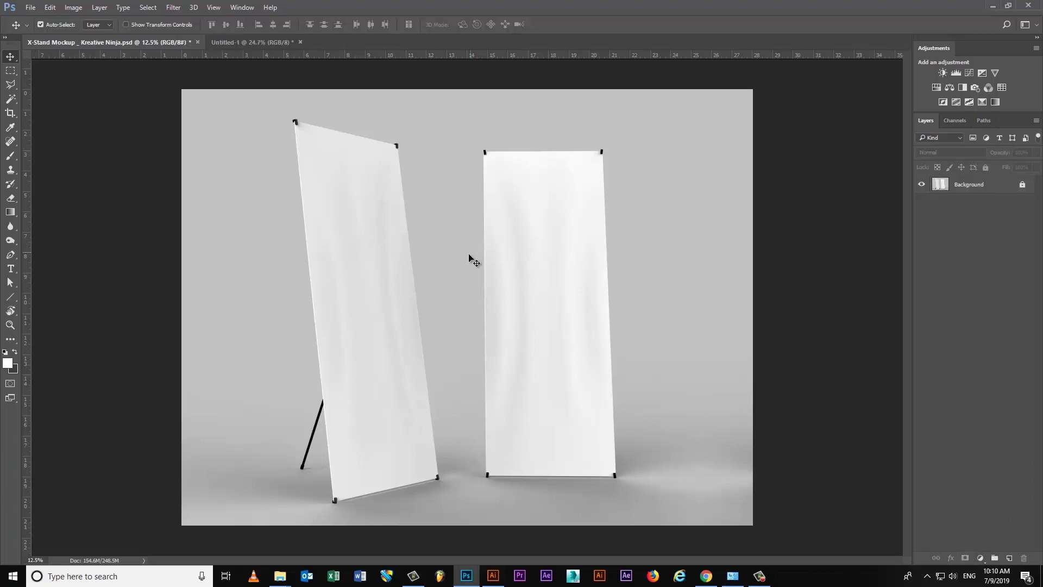
click(10, 71)
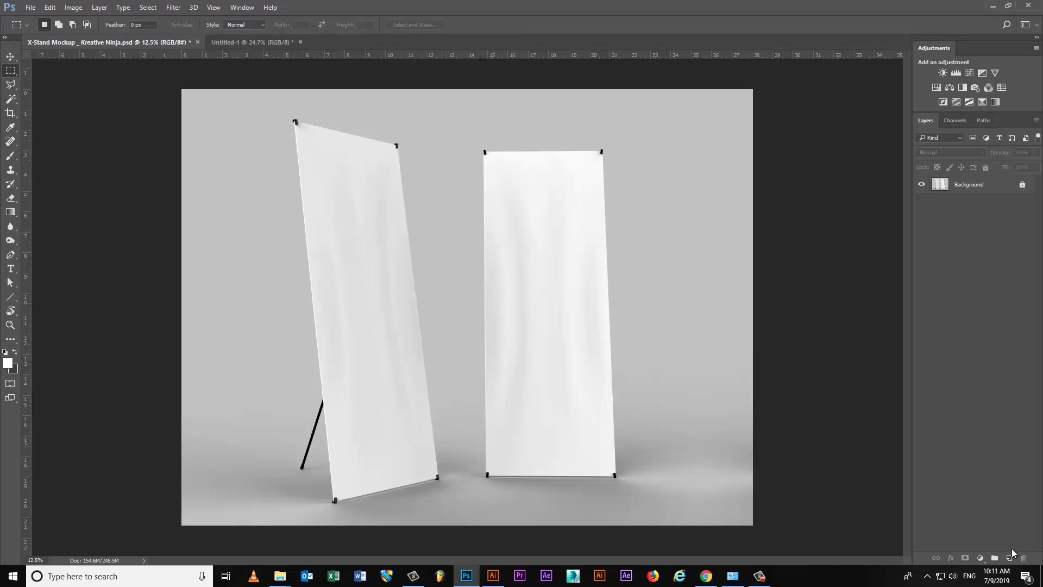
click(1010, 558)
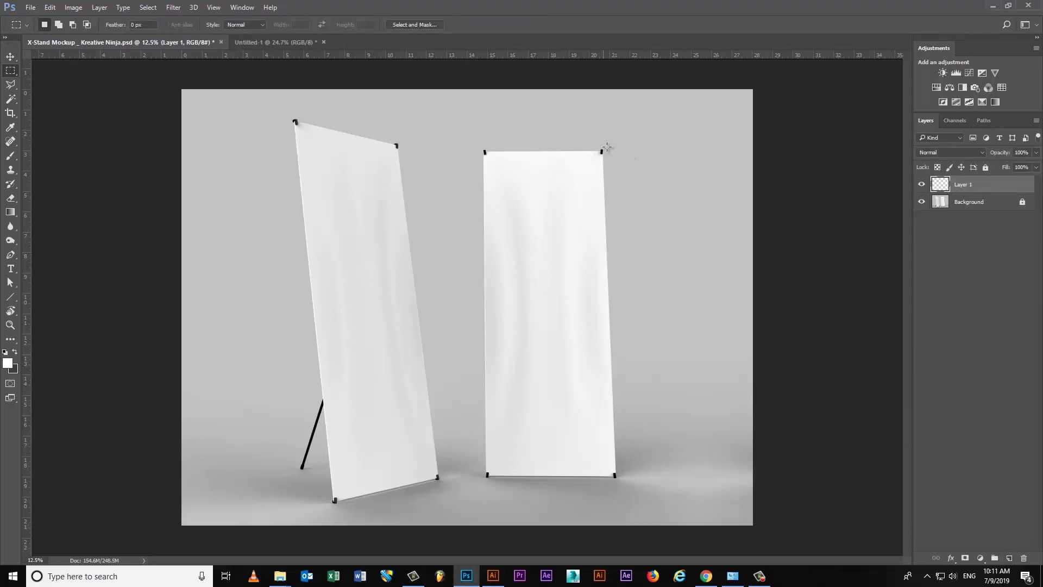
drag(612, 146, 476, 480)
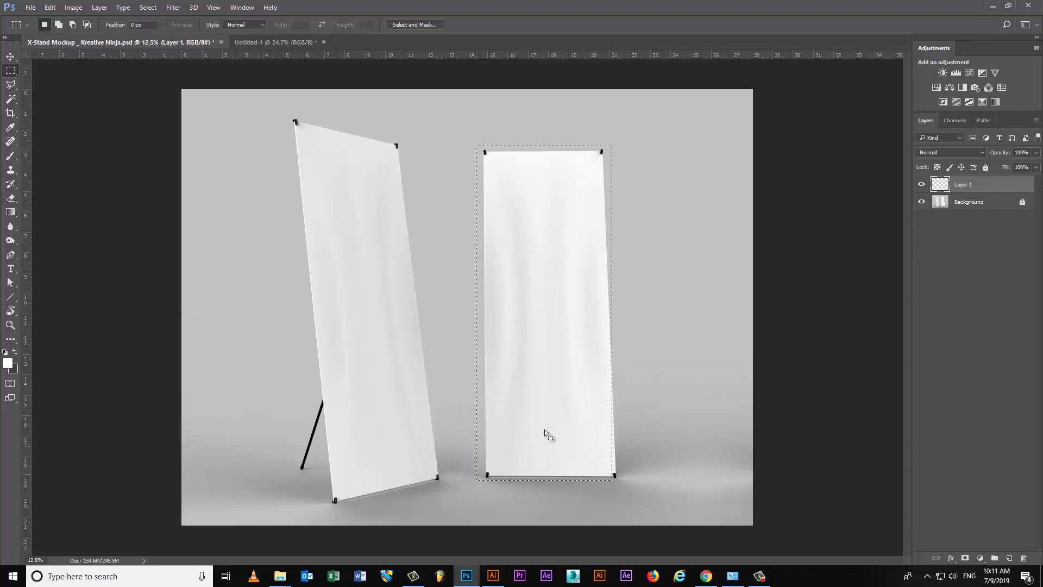
click(6, 352)
key(alt+BackSpace)
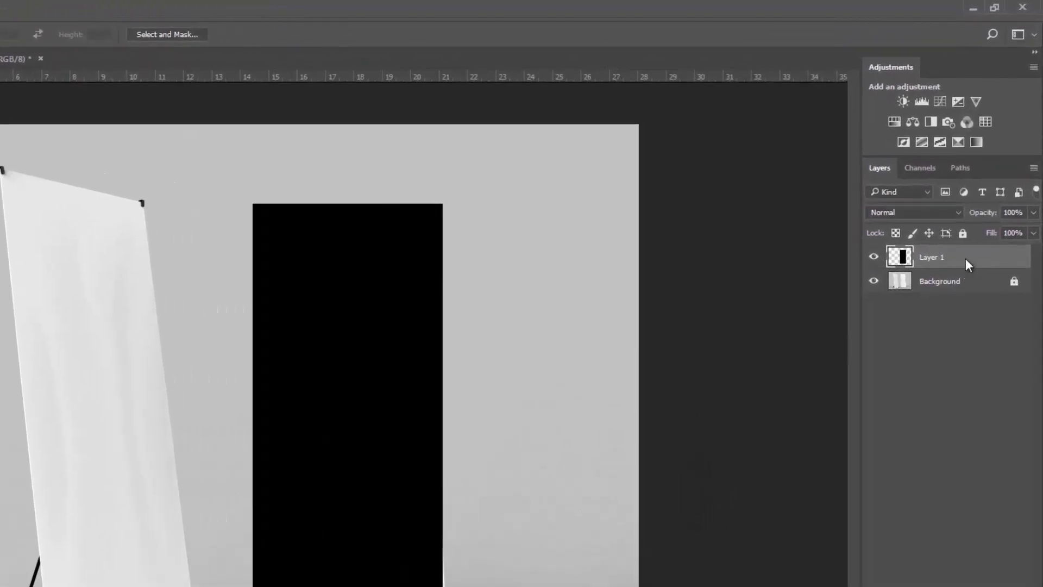
Convert Layer 1 to a smart object named 'Left X-Stand'.
right_click(965, 261)
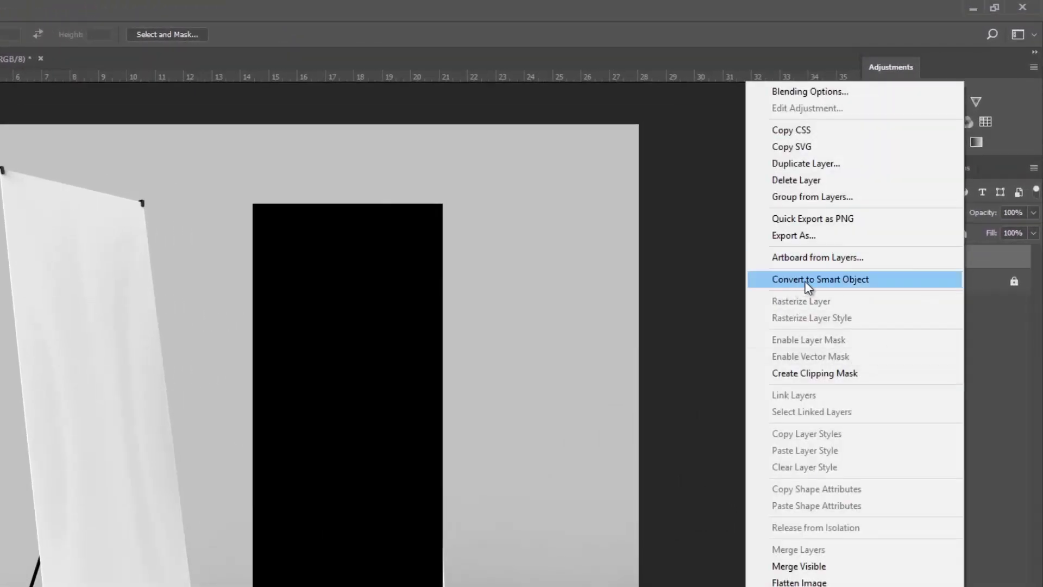
click(850, 282)
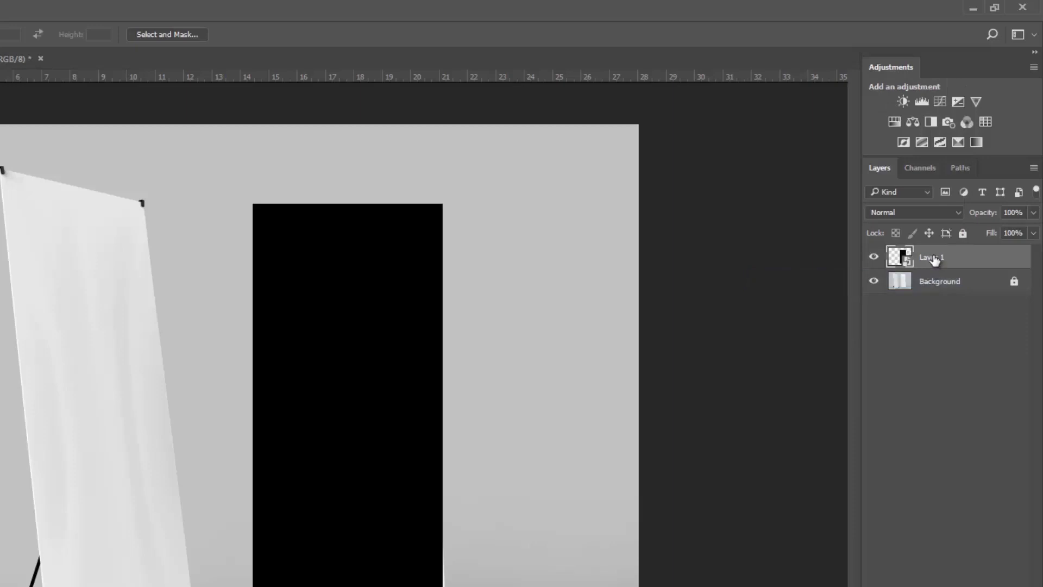
double_click(934, 261)
text(Left X-Stand)
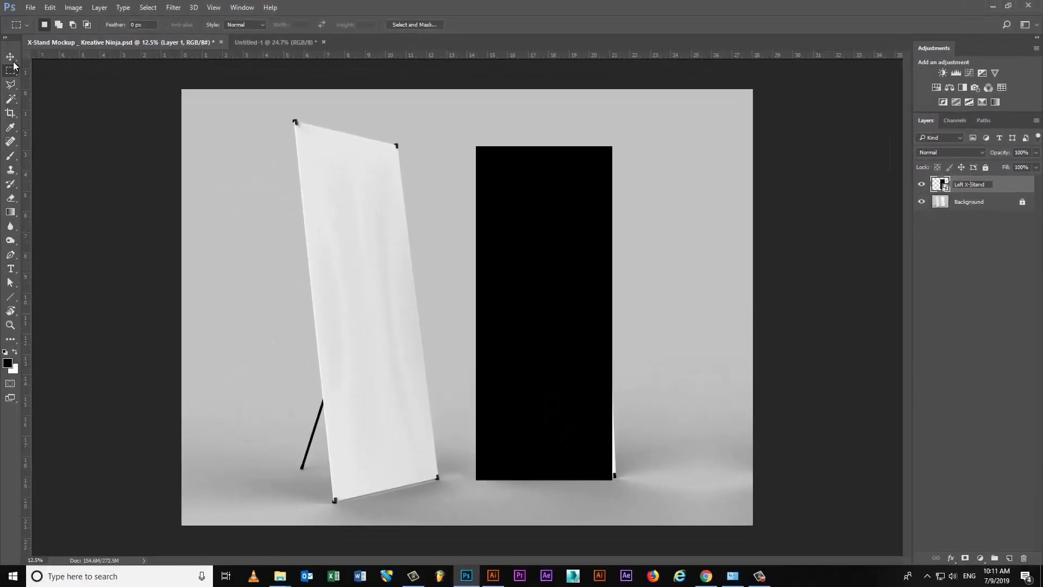
key(Return)
key(v)
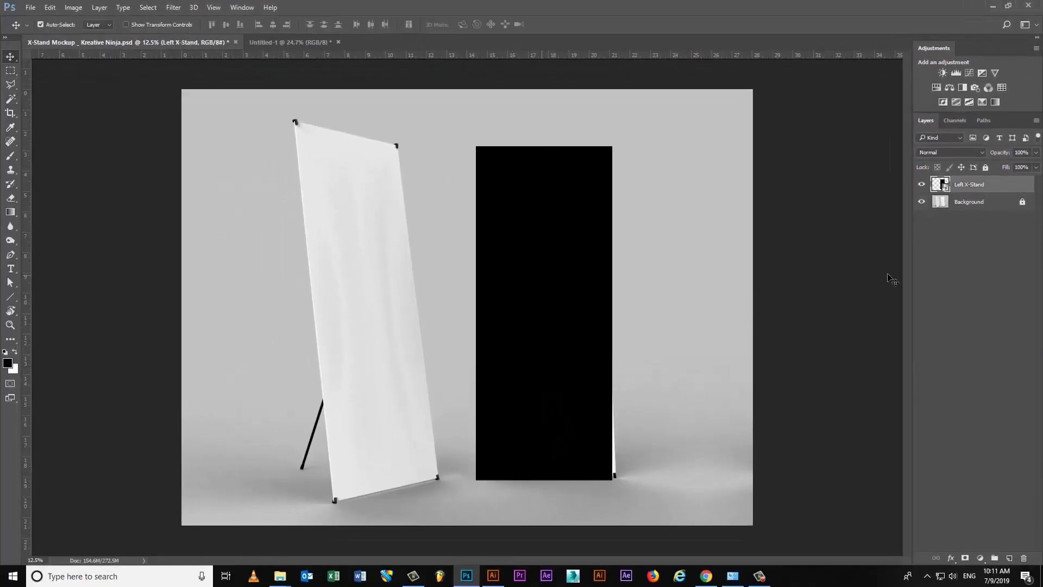
On a new layer, fill a rectangle over the leaning left banner with black.
click(1009, 558)
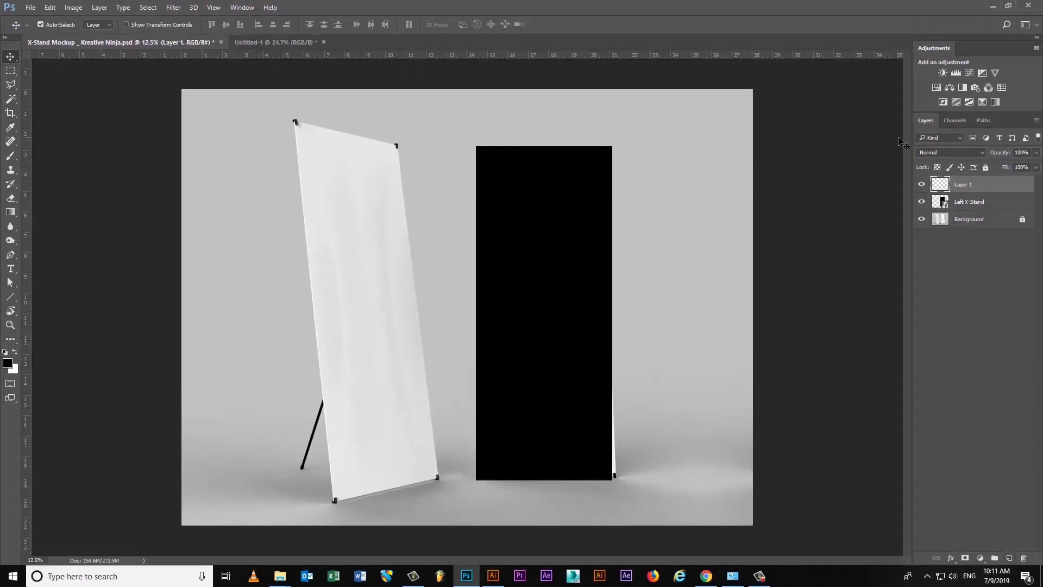
click(10, 71)
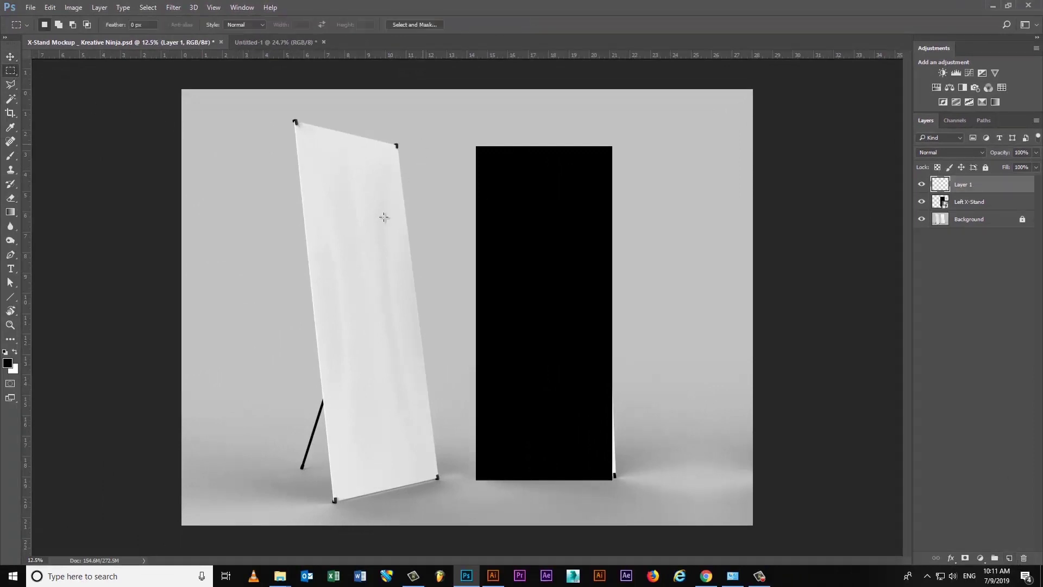
drag(422, 144, 293, 498)
key(alt+BackSpace)
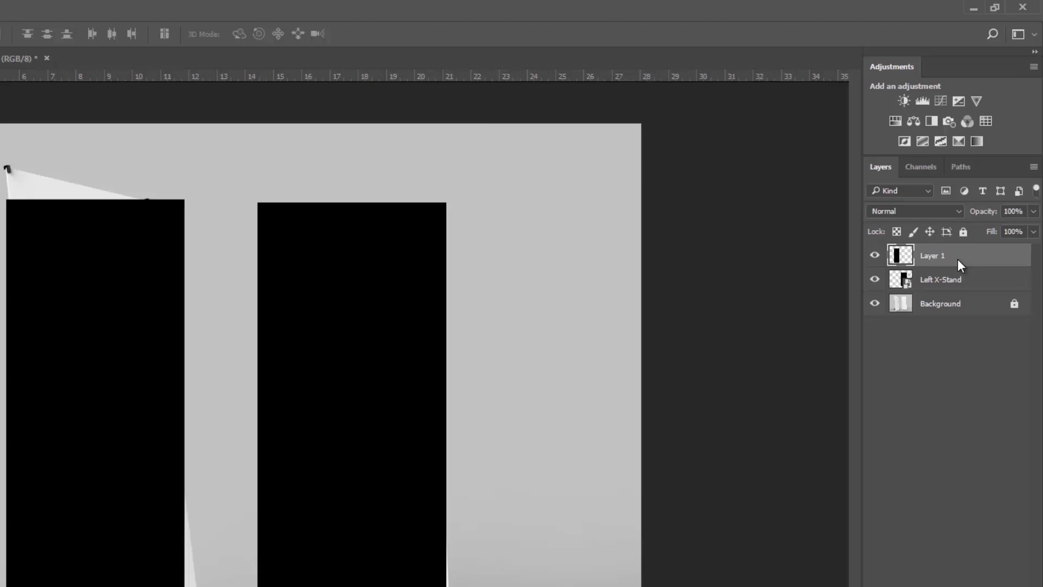
Convert that layer to a smart object named 'Right X-Stand'.
right_click(978, 187)
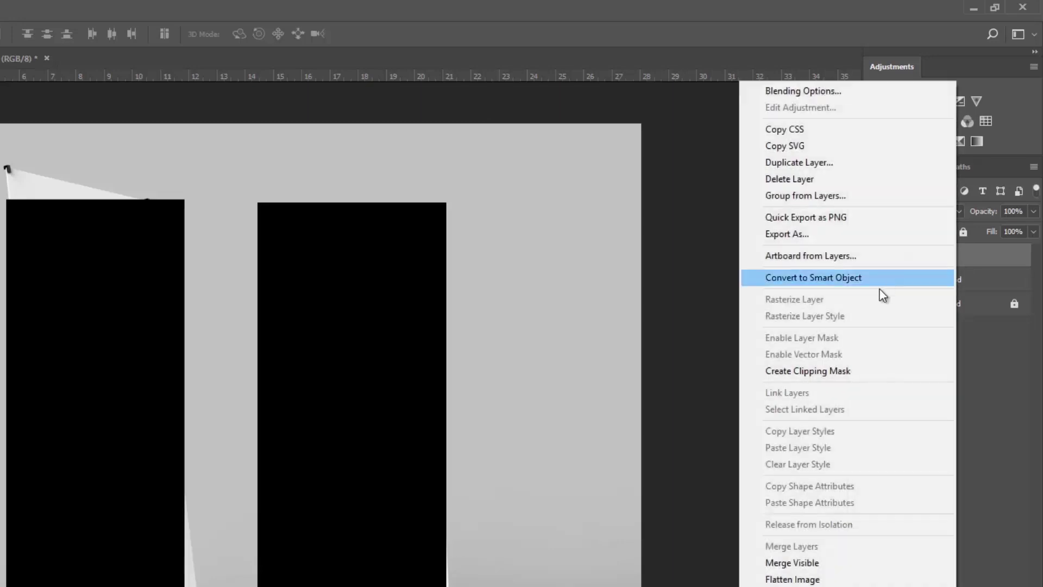
click(850, 279)
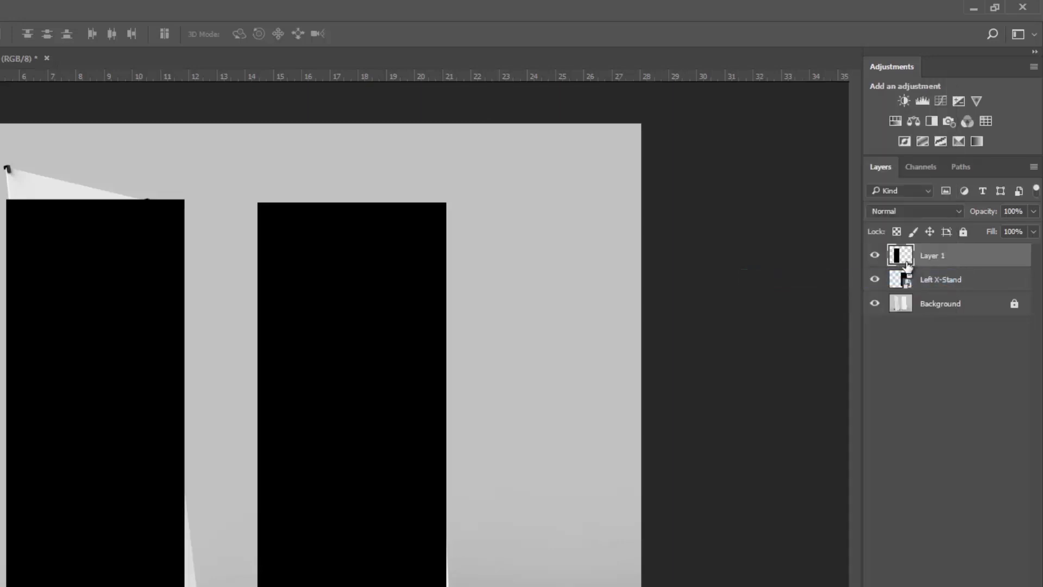
double_click(930, 257)
text(Right X-Sta)
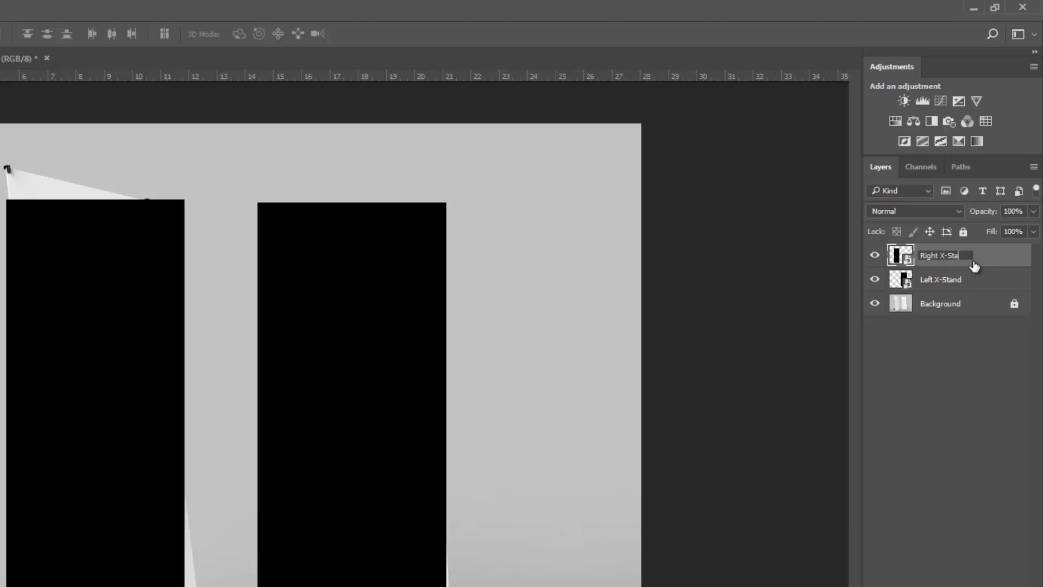
text(nd)
key(Return)
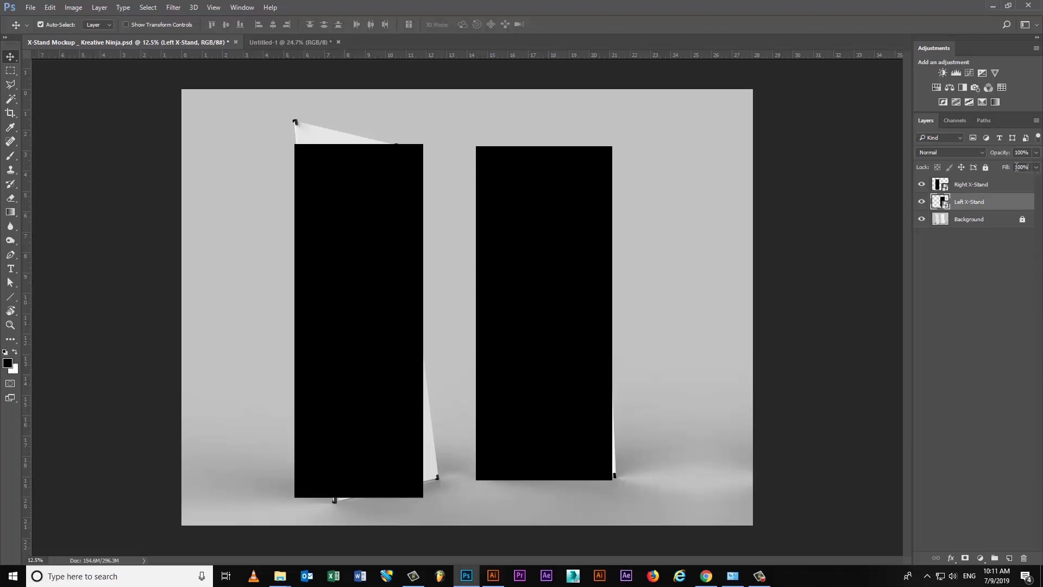
Set Left X-Stand fill to 50% and roughly distort its corners onto the upright stand.
text(50)
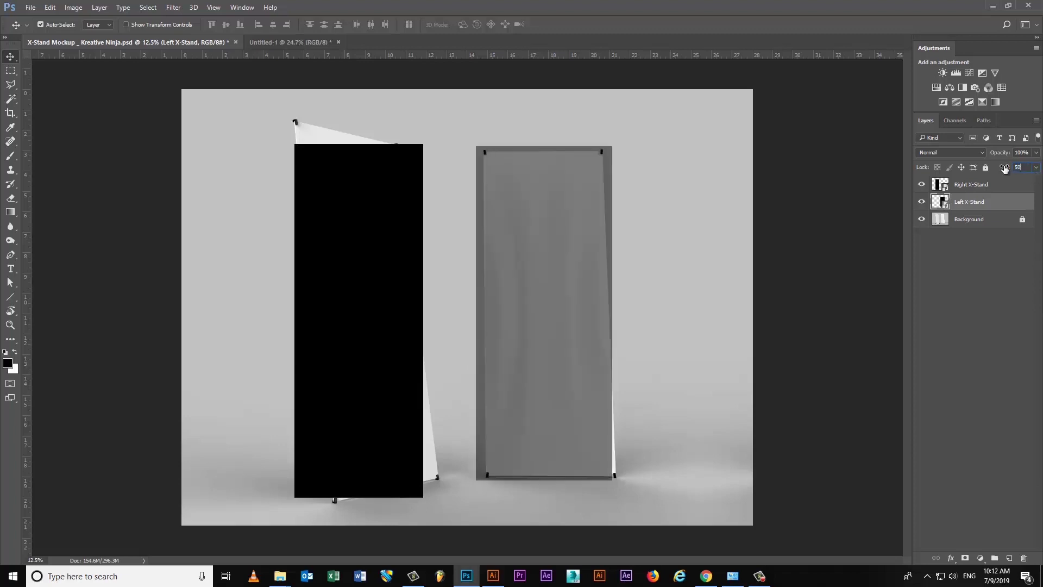
key(Return)
key(ctrl)
key(ctrl+t)
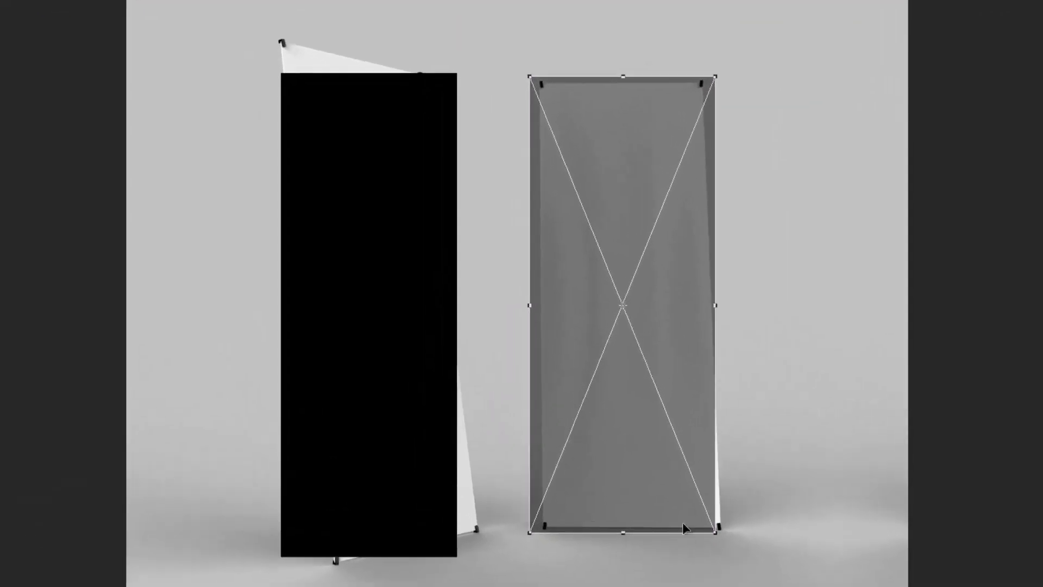
right_click(618, 281)
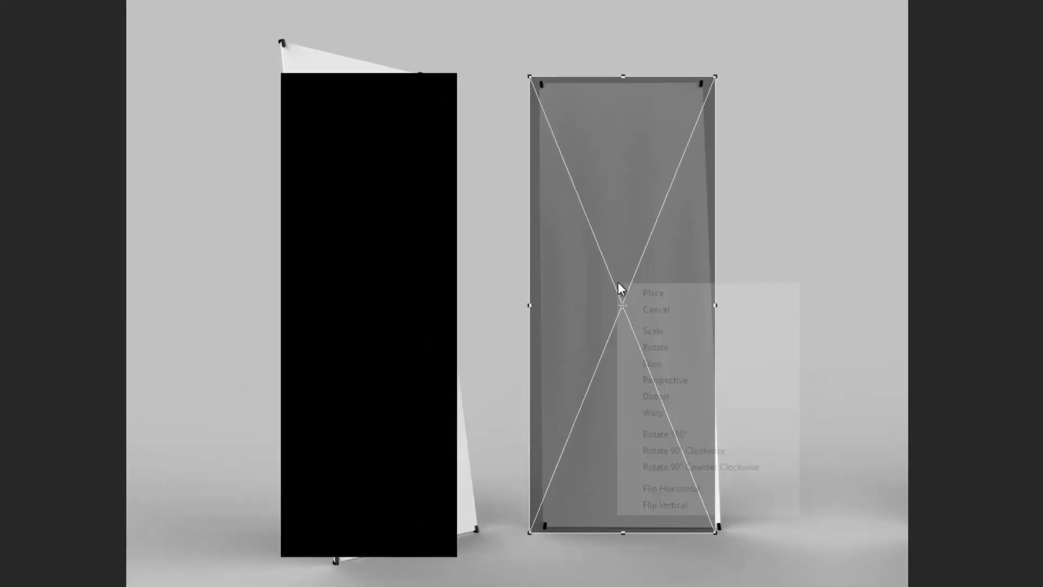
click(656, 396)
drag(716, 533, 721, 527)
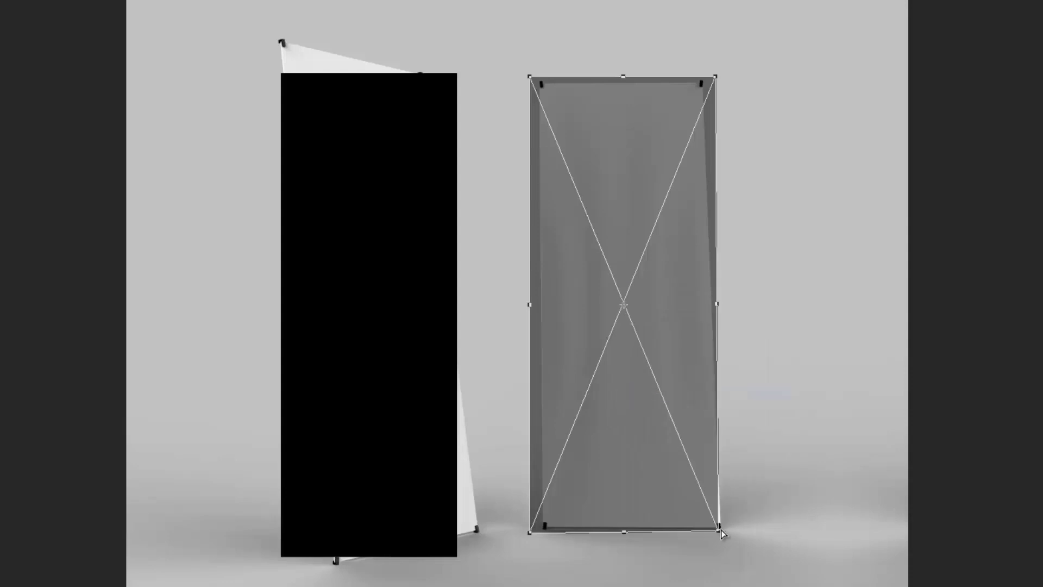
drag(526, 535, 545, 527)
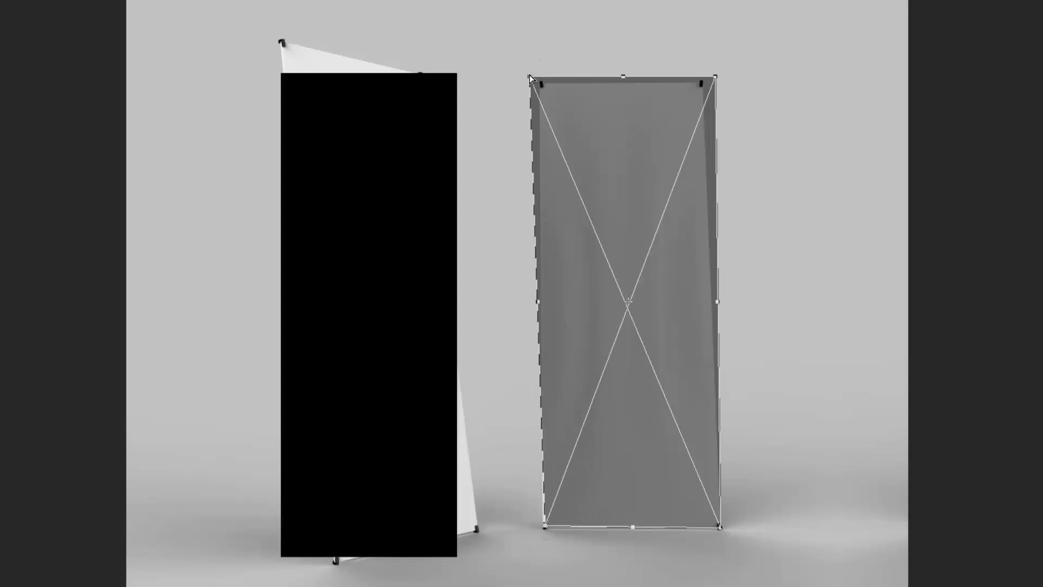
drag(530, 77, 541, 84)
drag(715, 76, 702, 83)
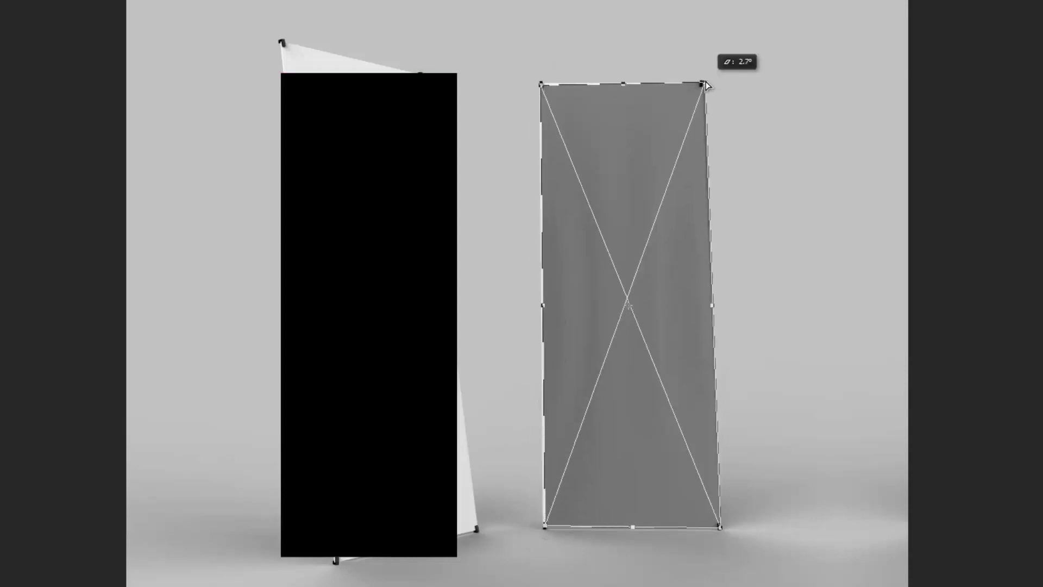
Zoom in and pin the top-left and top-right corners precisely on the stand's clips.
key(ctrl+plus)
key(ctrl+plus)
key(ctrl+plus)
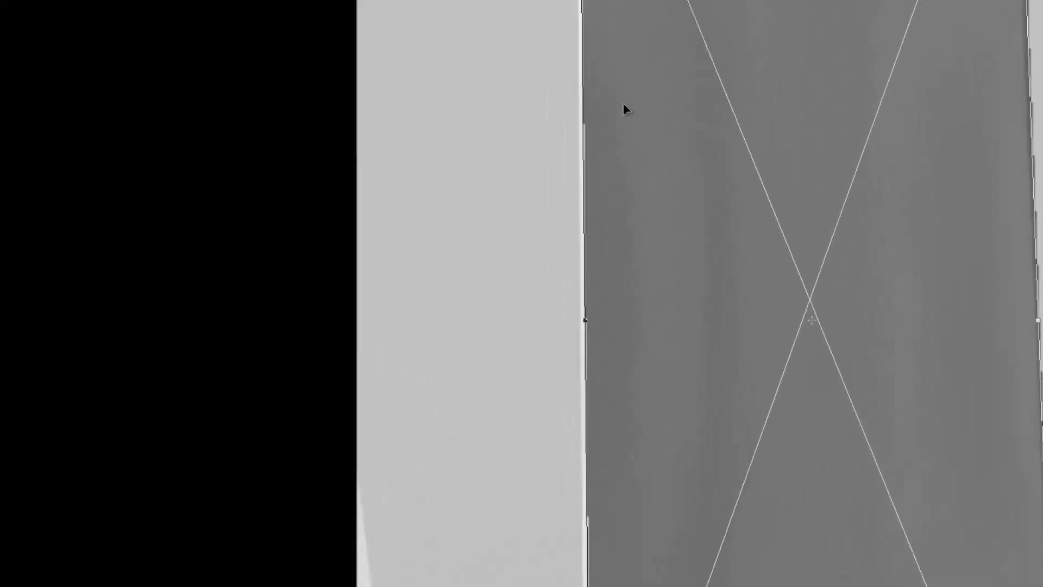
key(ctrl+plus)
scroll(698, 261, up, 5)
scroll(680, 179, up, 5)
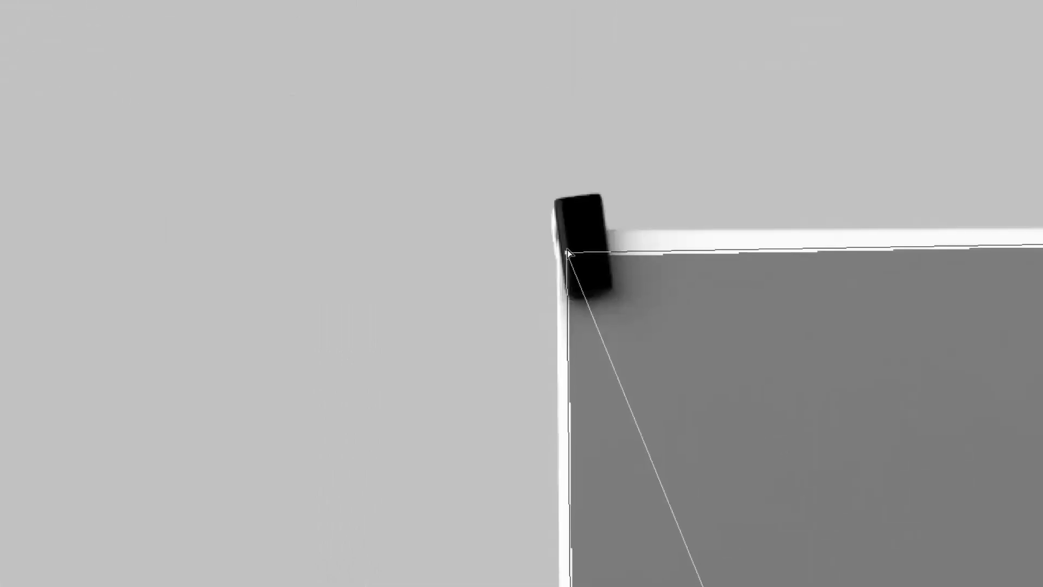
drag(567, 256, 557, 231)
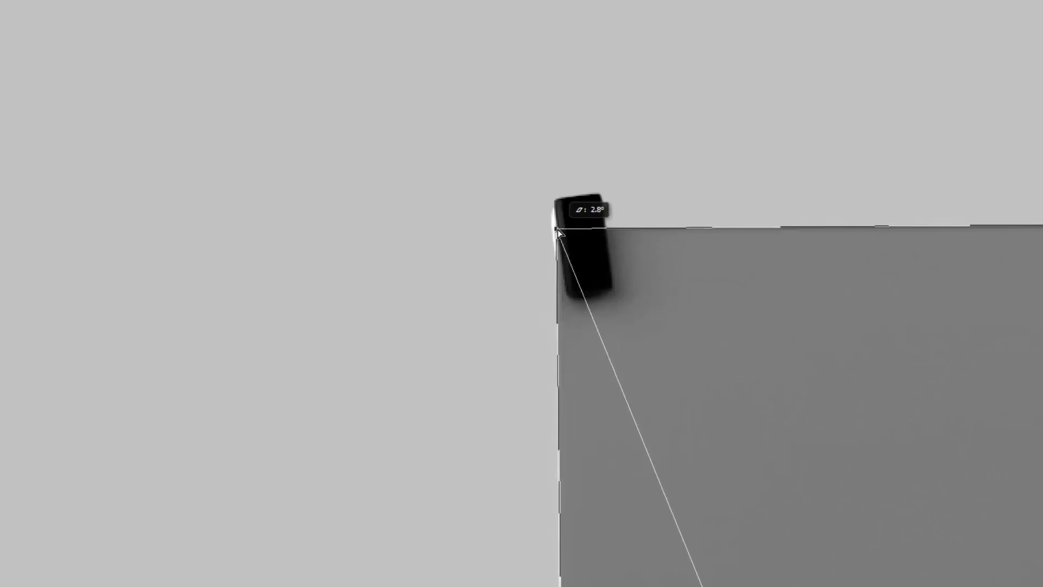
drag(557, 232, 559, 236)
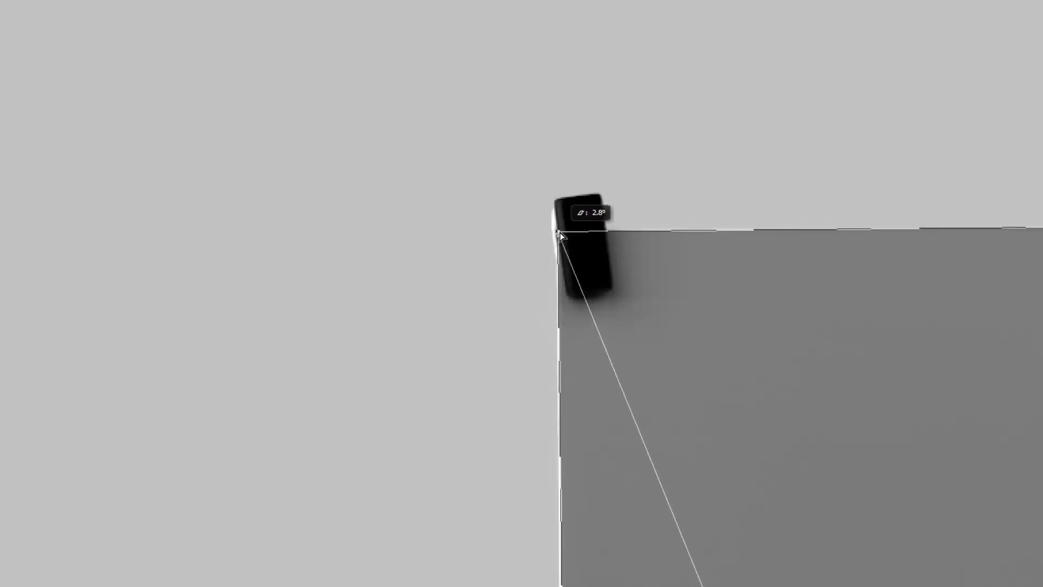
mouse_move(186, 194)
mouse_down()
mouse_move(523, 253)
mouse_move(340, 224)
mouse_up()
drag(576, 312, 540, 322)
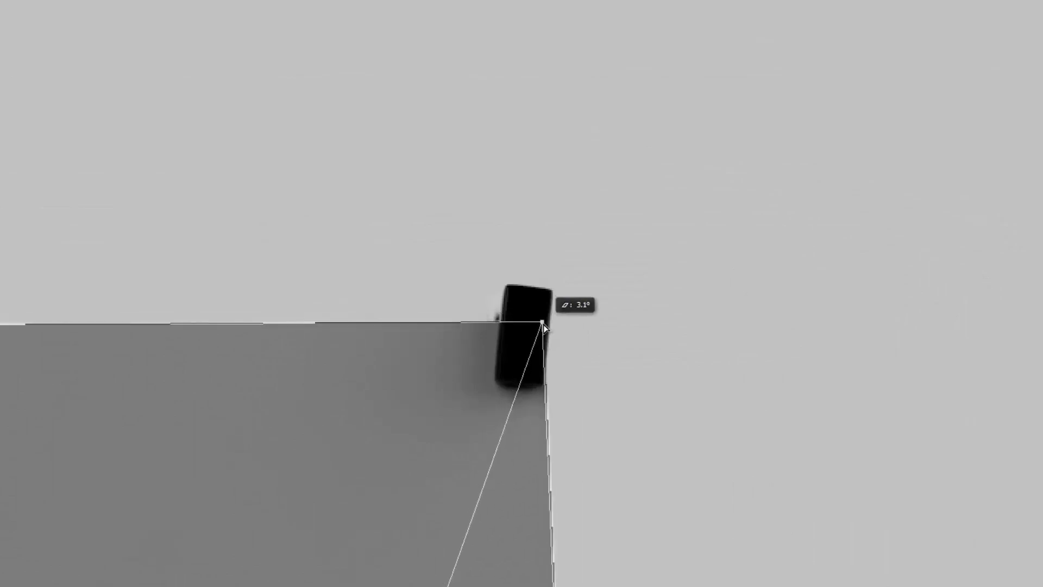
drag(541, 324, 544, 321)
Fit the bottom corners onto the stand's feet and apply the distortion.
scroll(607, 412, up, 3)
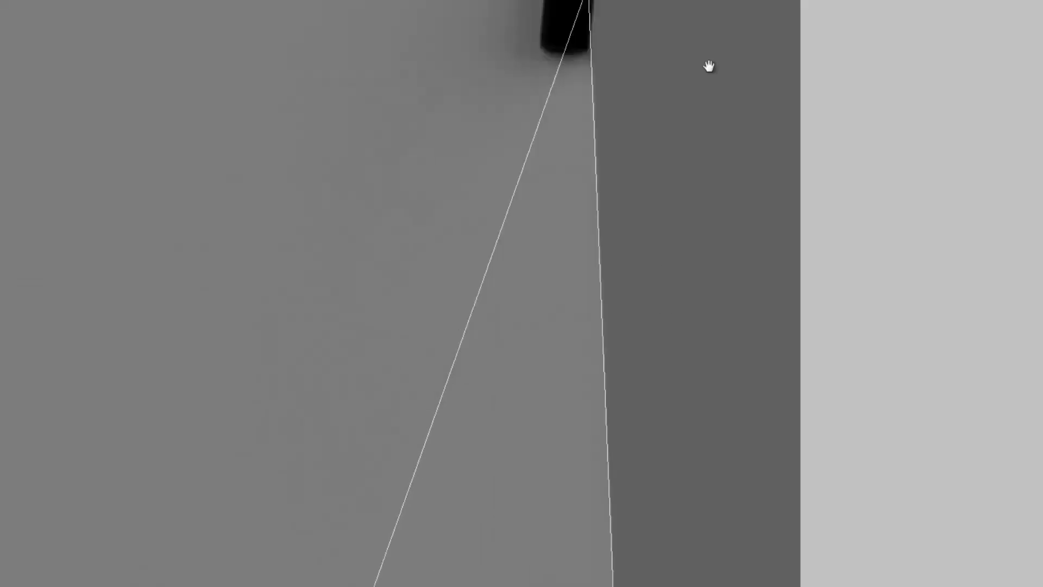
scroll(661, 161, up, 2)
scroll(694, 253, up, 2)
scroll(694, 253, right, 1)
scroll(675, 282, right, 2)
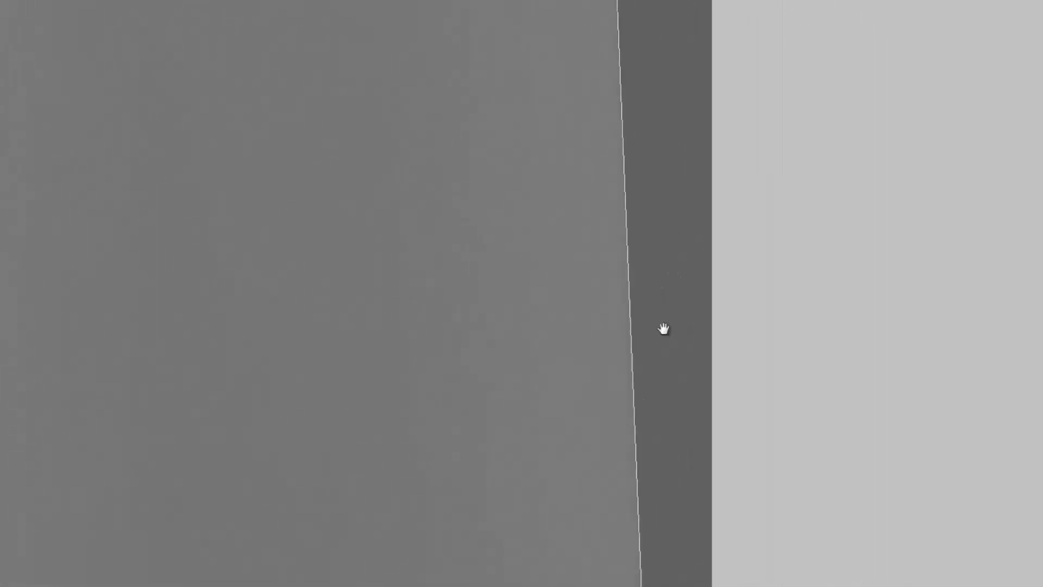
scroll(664, 328, left, 2)
scroll(675, 298, right, 1)
scroll(675, 344, down, 1)
scroll(655, 361, down, 1)
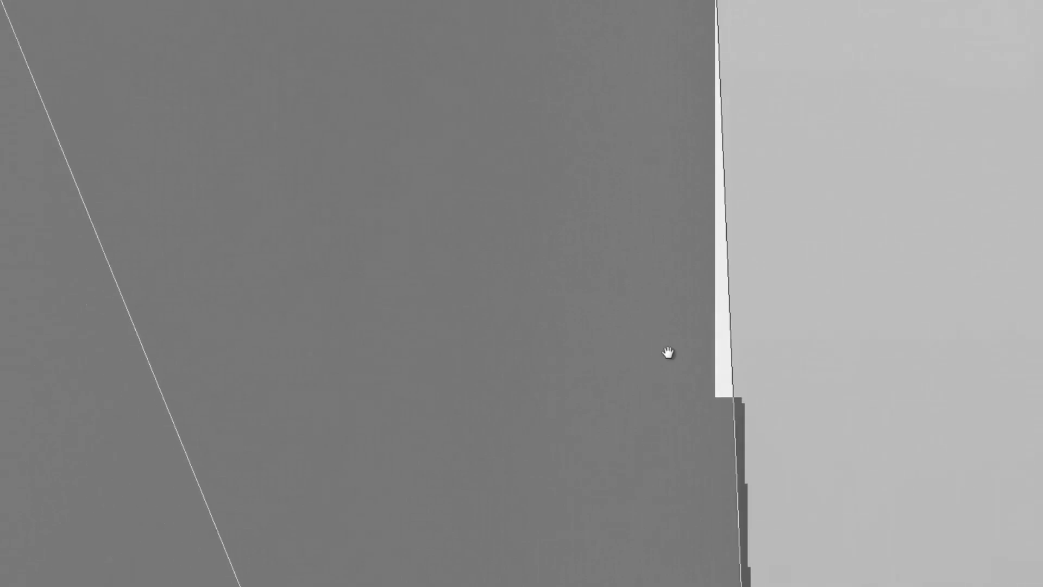
scroll(668, 353, down, 1)
scroll(642, 103, down, 1)
scroll(649, 374, down, 5)
scroll(657, 336, down, 2)
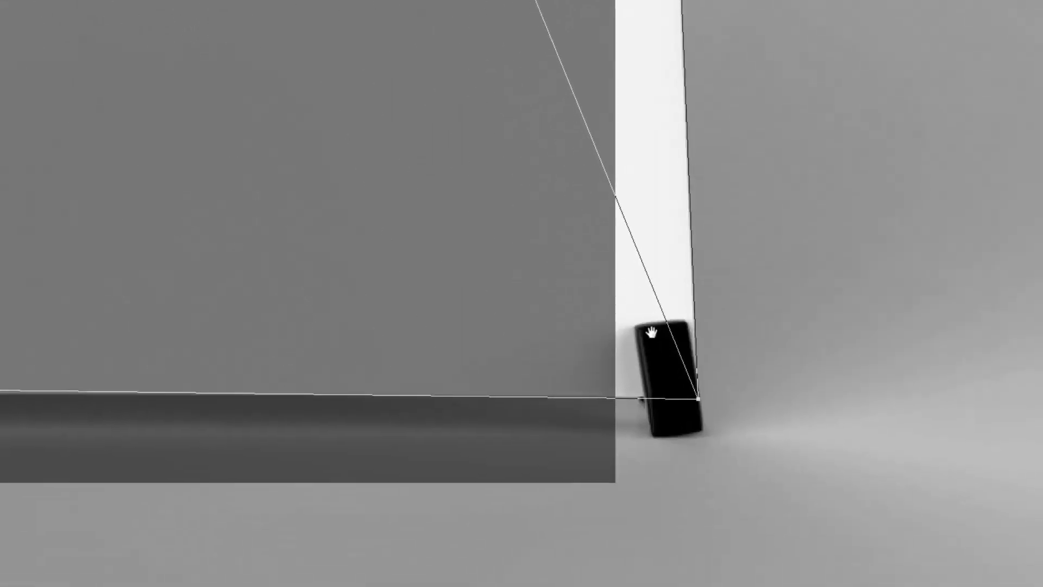
mouse_move(698, 399)
mouse_down()
mouse_move(657, 387)
mouse_move(698, 398)
mouse_up()
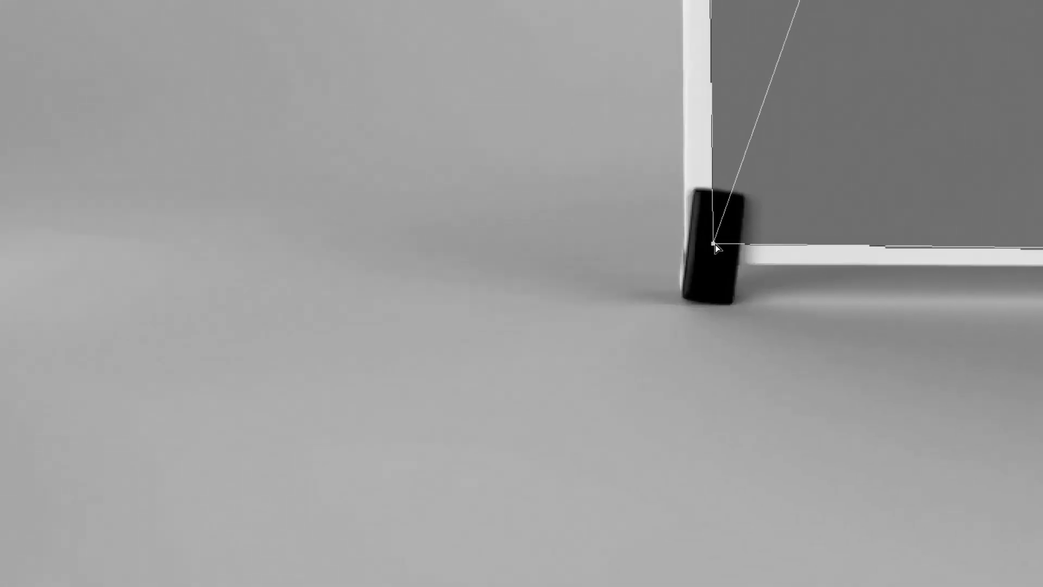
drag(713, 249, 688, 266)
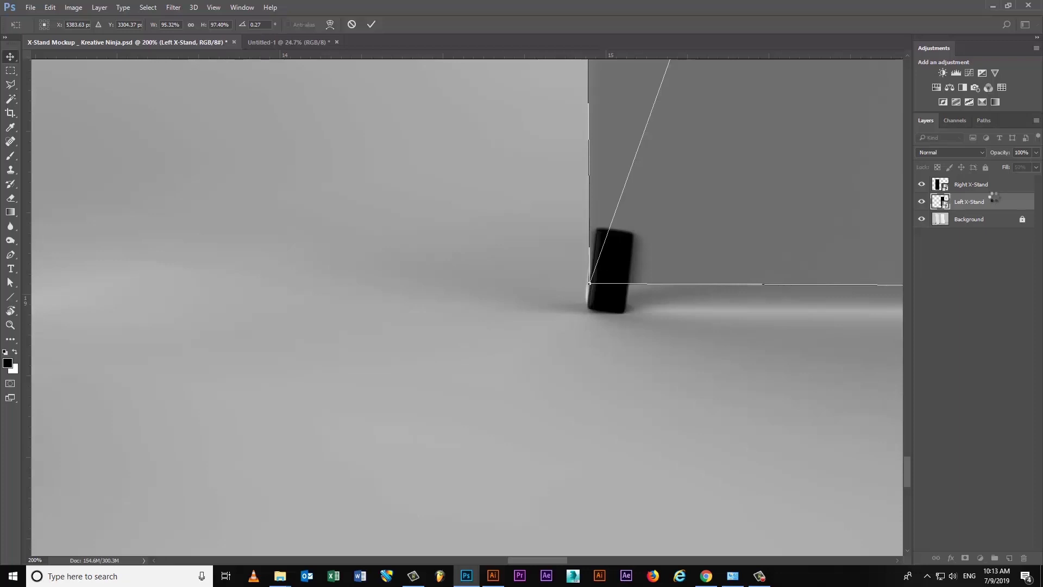
key(Return)
Zoom back out and put the black Right X-Stand banner into Distort transform mode.
key(z)
mouse_move(714, 231)
mouse_down()
mouse_move(605, 205)
mouse_move(579, 210)
mouse_up()
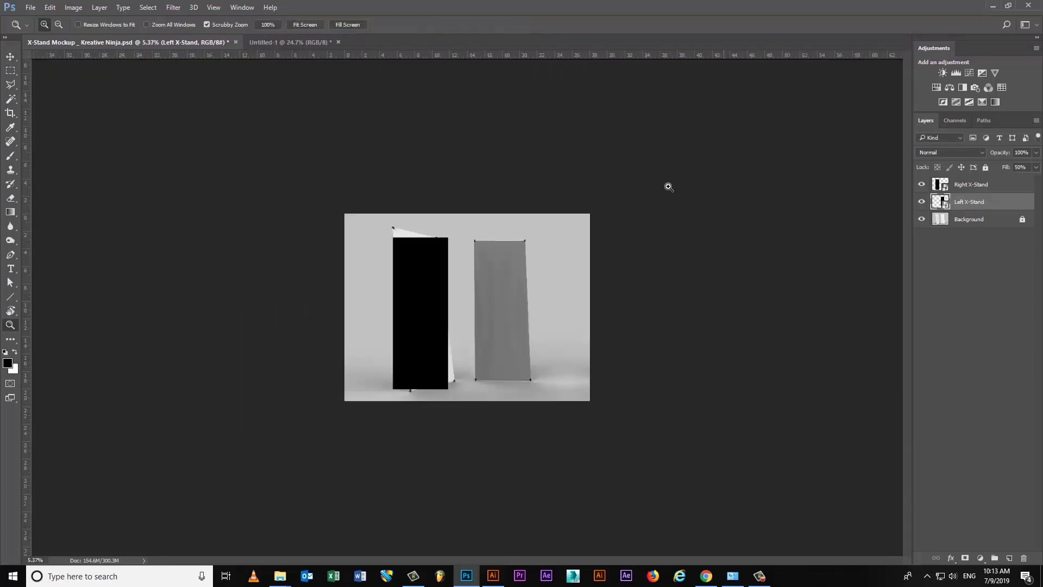
mouse_move(487, 232)
mouse_down()
mouse_move(551, 224)
mouse_move(515, 261)
mouse_up()
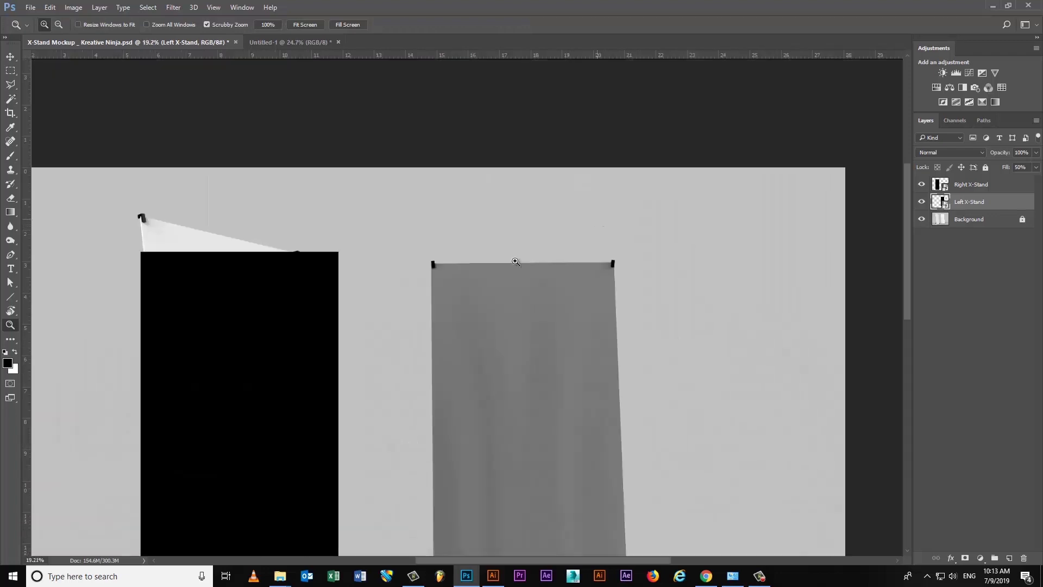
drag(462, 306, 510, 299)
ctrl+click(473, 242)
key(ctrl+t)
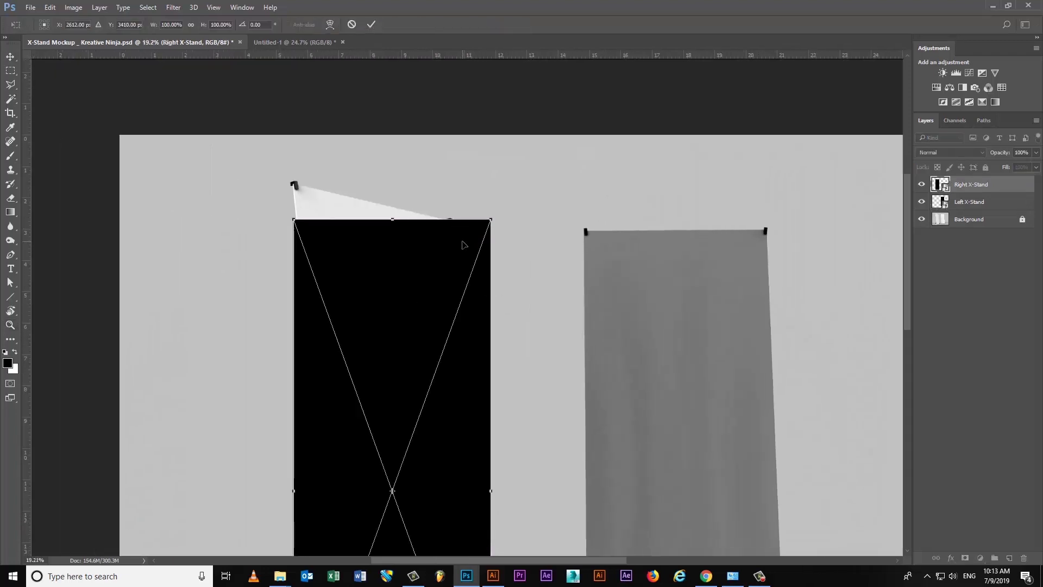
right_click(462, 242)
click(478, 324)
Pin the black panel's top-left and top-right corners onto the leaning stand's clips.
scroll(490, 232, up, 2)
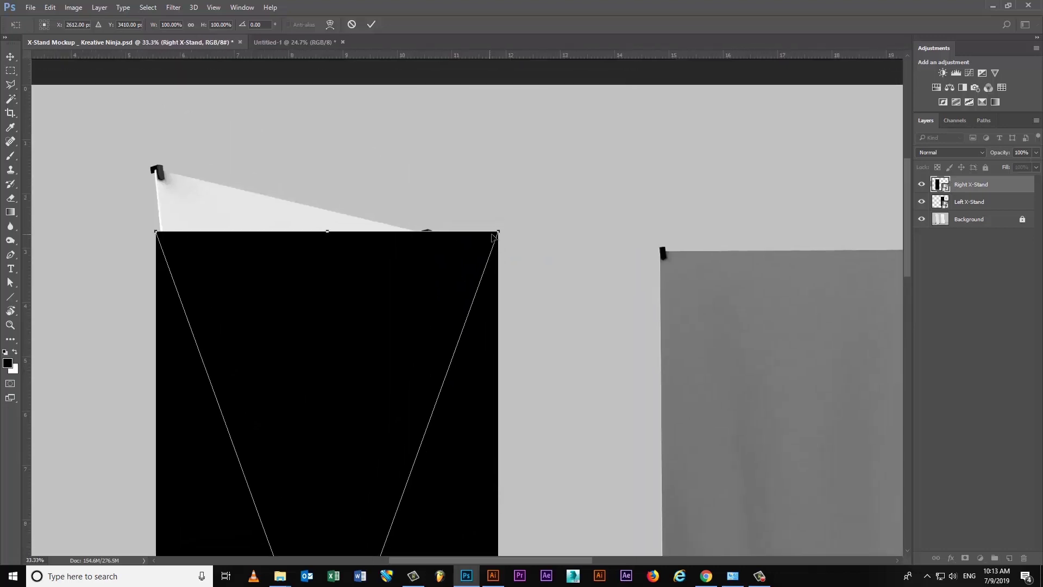
drag(499, 232, 432, 238)
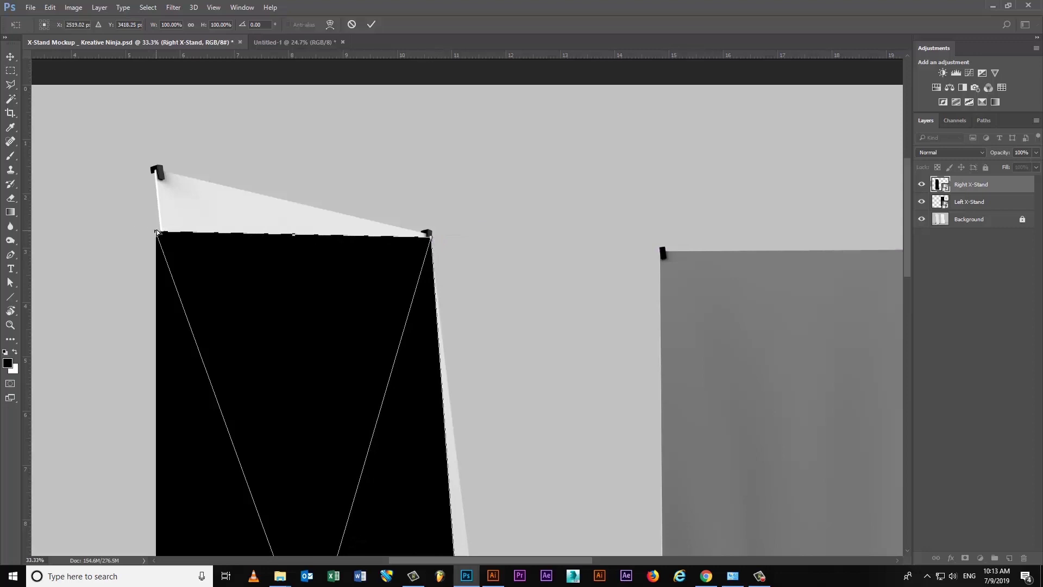
drag(156, 233, 156, 171)
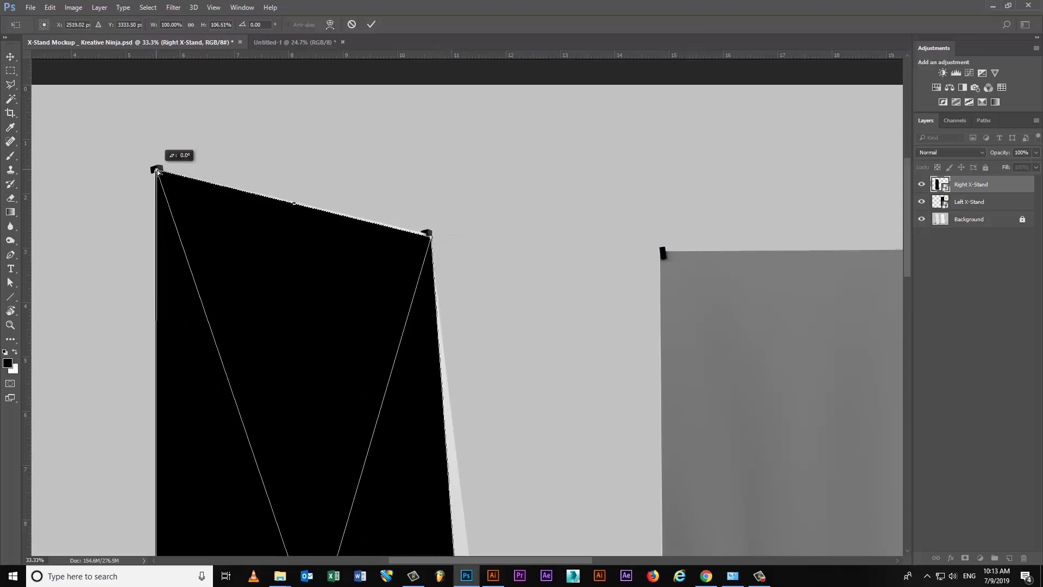
key(ctrl+plus)
key(ctrl+plus)
key(ctrl+plus)
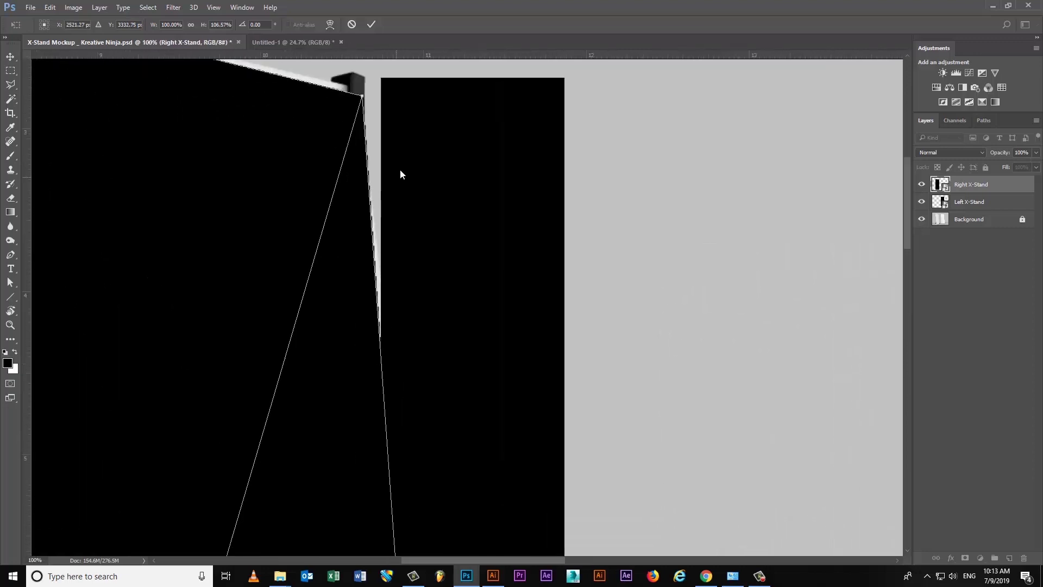
scroll(401, 226, up, 3)
drag(390, 239, 388, 235)
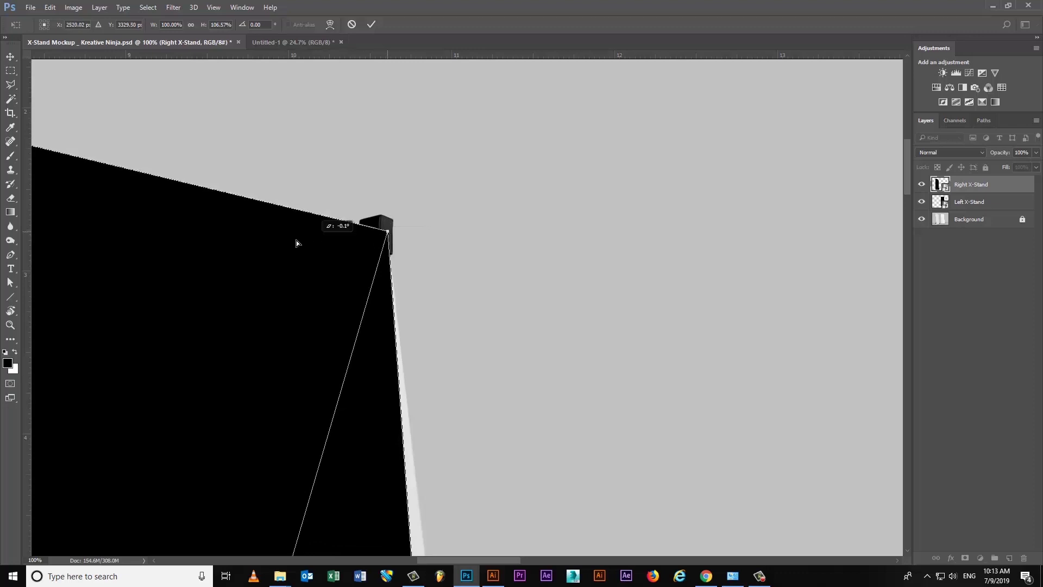
scroll(298, 240, left, 5)
scroll(450, 256, left, 5)
scroll(335, 276, up, 2)
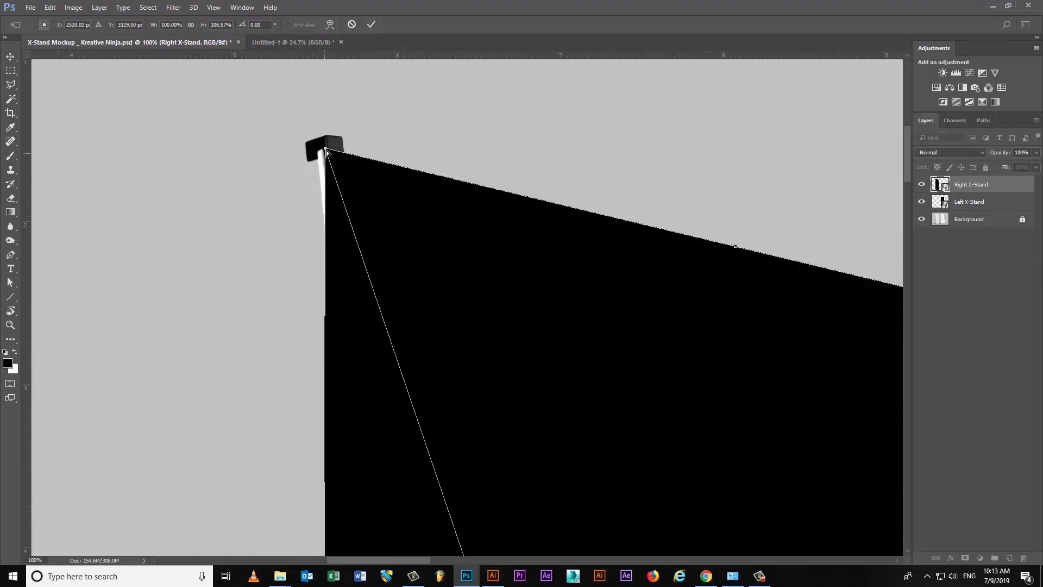
drag(327, 149, 323, 151)
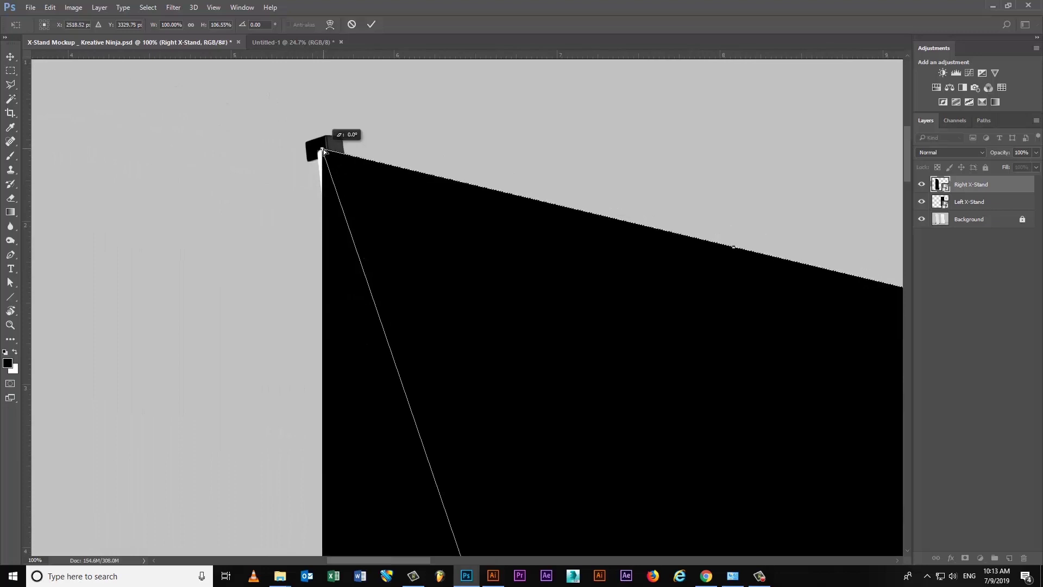
Pull the bottom corners onto the leaning stand's feet, commit, and lower the layer's fill.
scroll(391, 347, down, 5)
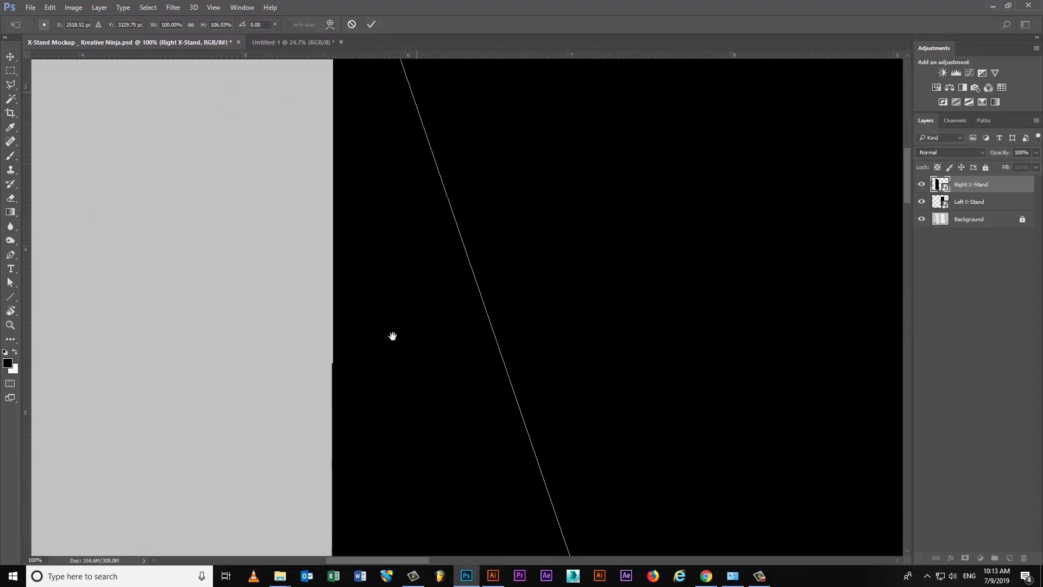
scroll(387, 372, down, 5)
scroll(387, 400, down, 5)
scroll(375, 299, down, 5)
scroll(363, 200, down, 5)
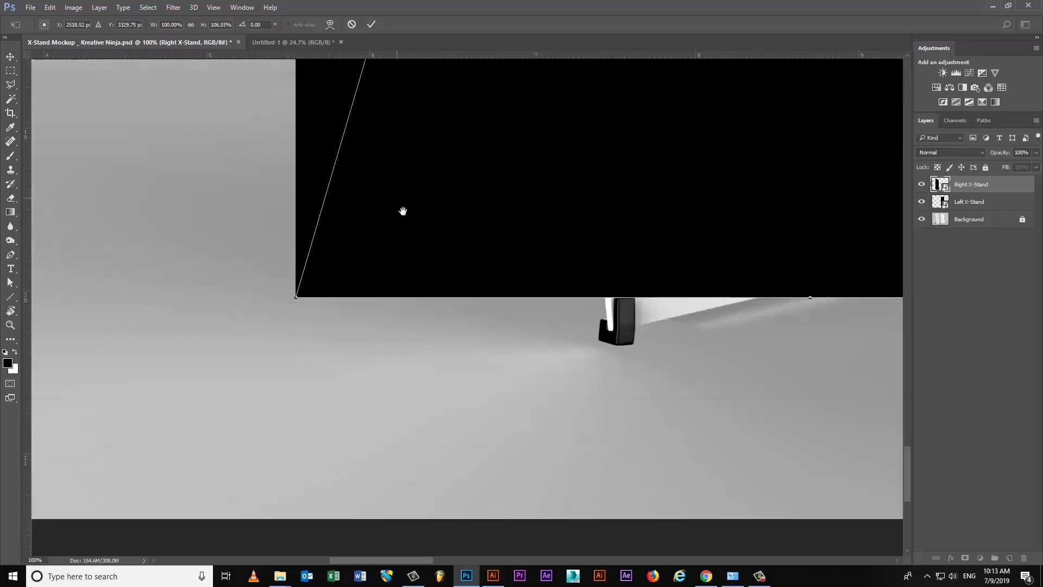
scroll(402, 212, down, 3)
drag(252, 269, 568, 302)
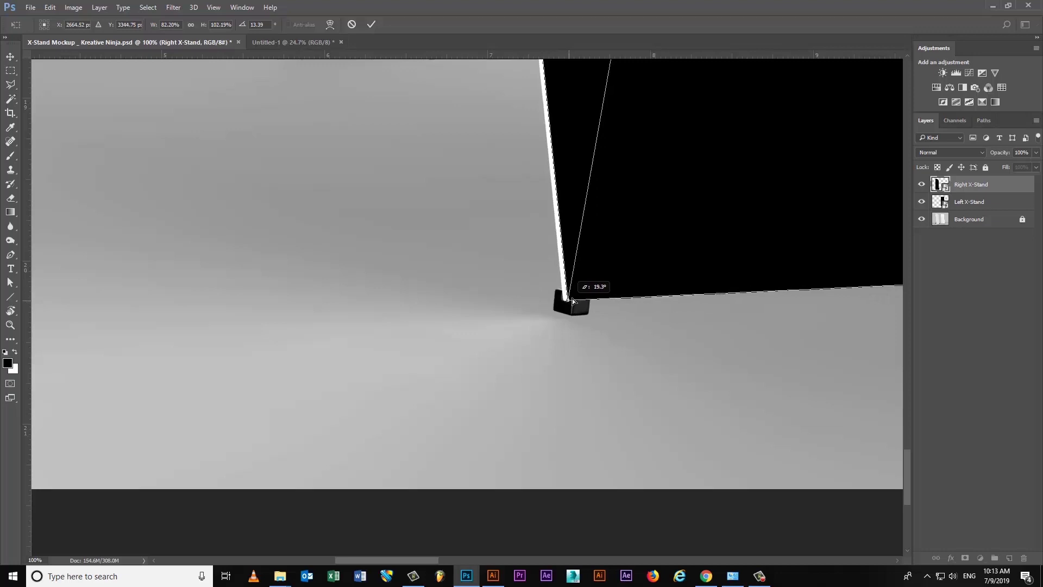
scroll(611, 303, right, 10)
scroll(436, 345, up, 2)
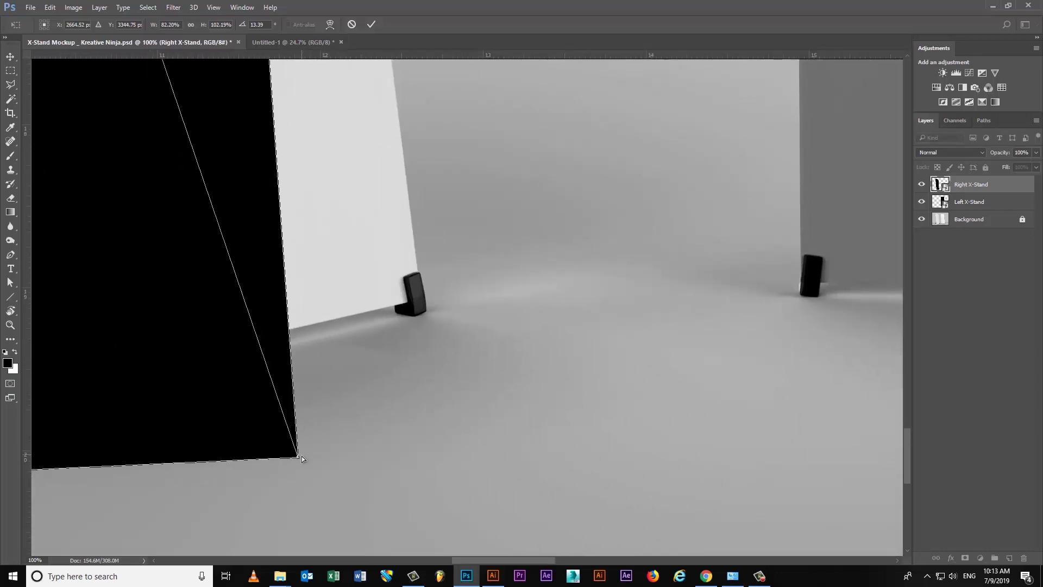
drag(308, 449, 424, 302)
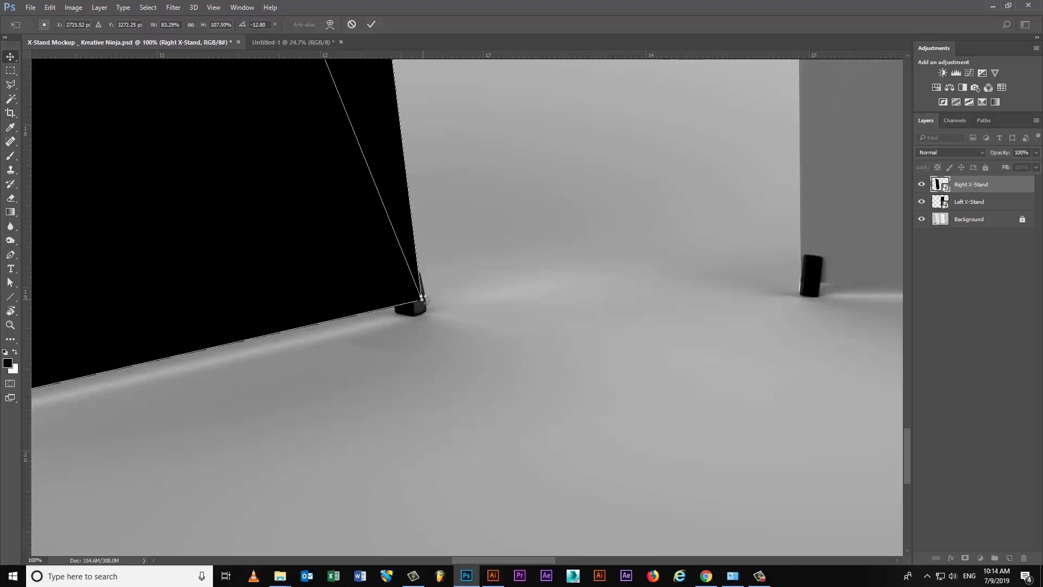
key(Return)
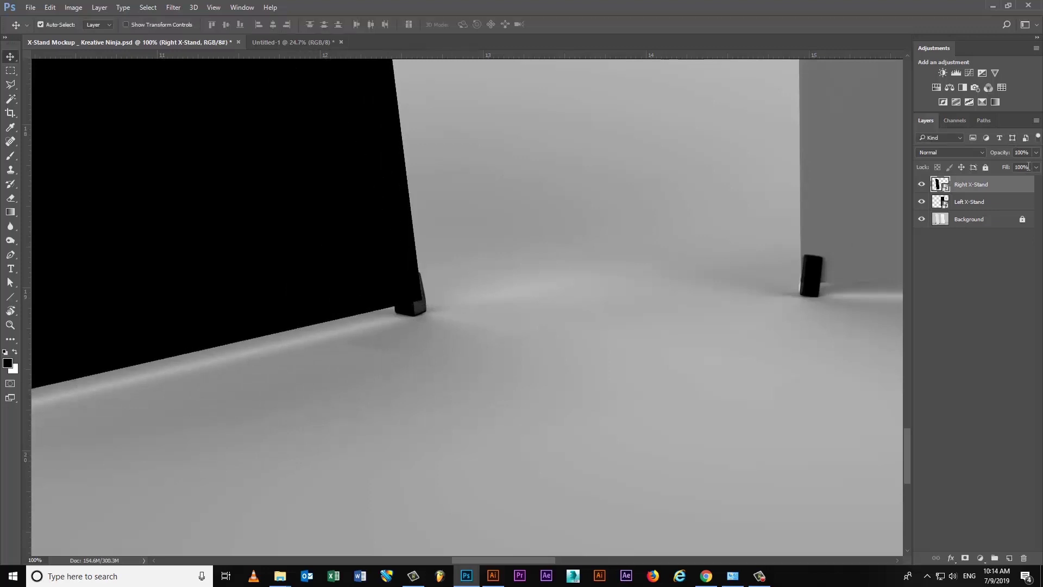
text(25)
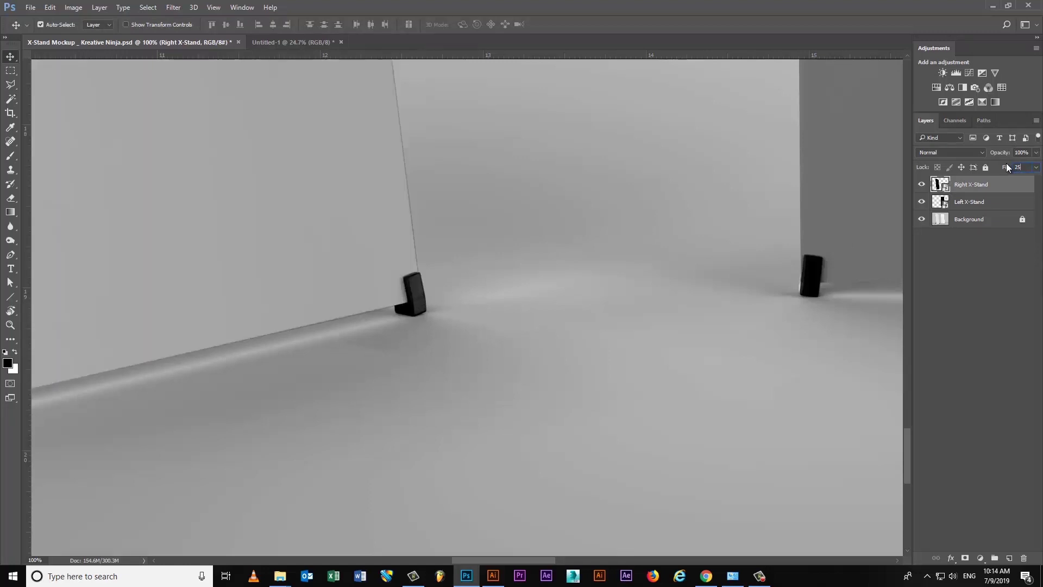
text(8)
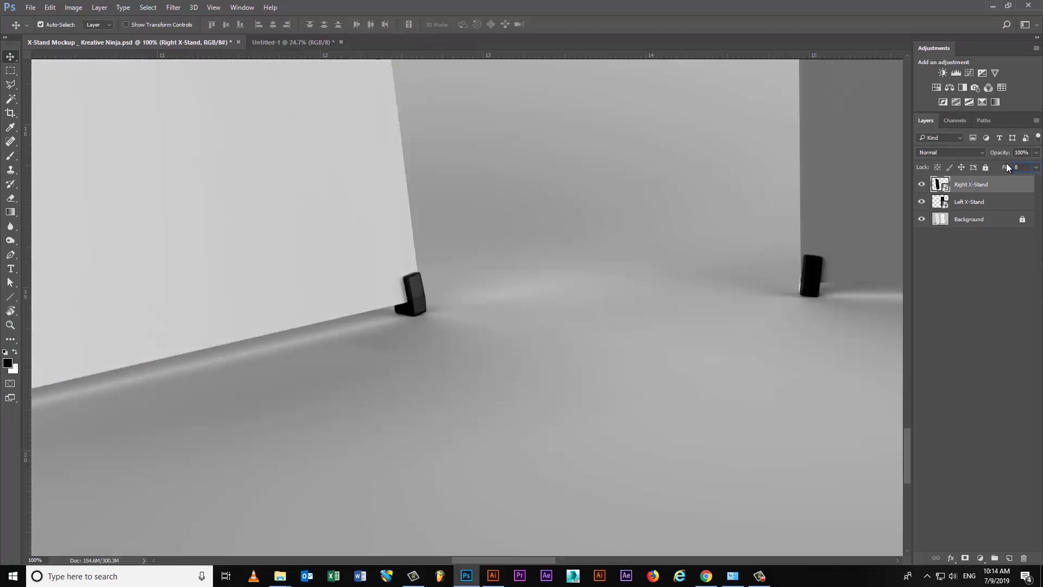
text(00)
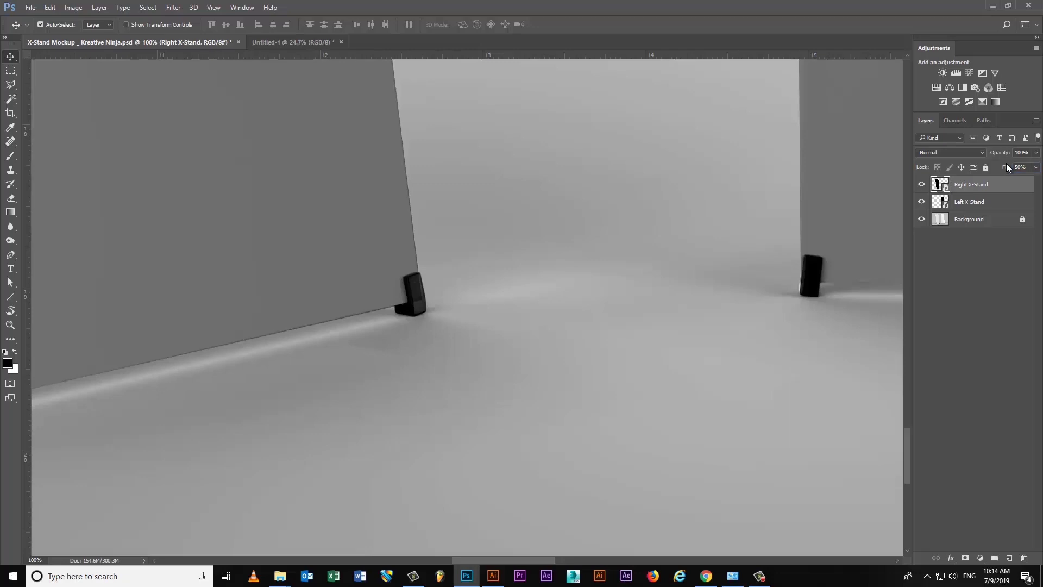
Add a layer mask to Left X-Stand and zoom in on the dark stand foot.
click(961, 126)
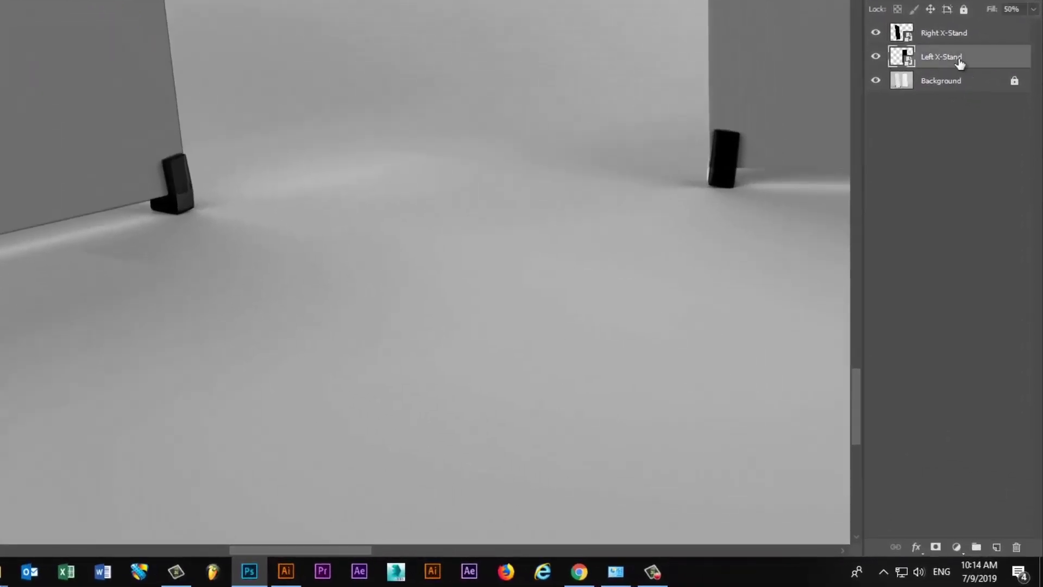
click(936, 547)
drag(806, 263, 344, 293)
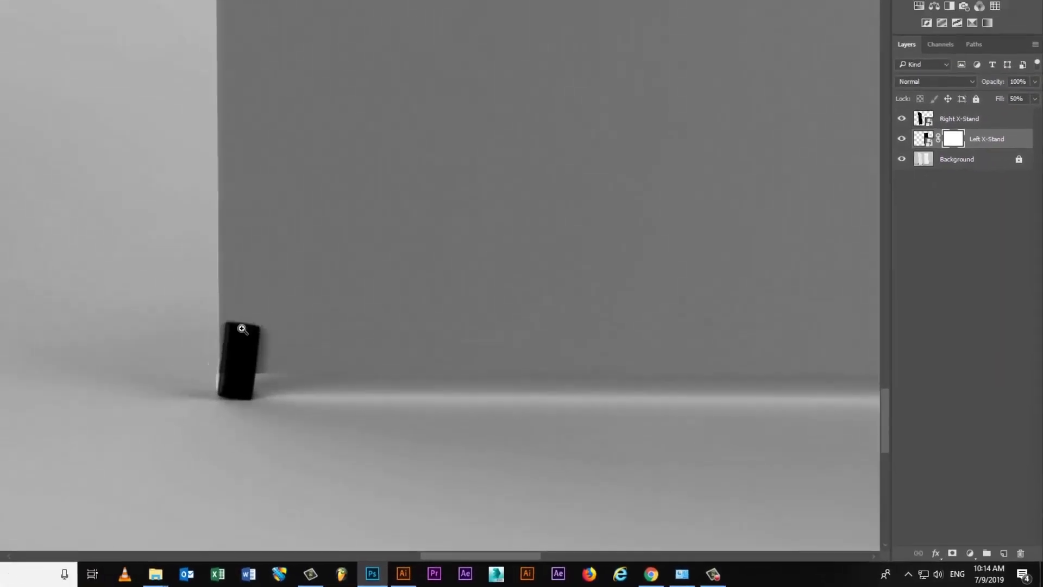
click(389, 362)
key(v)
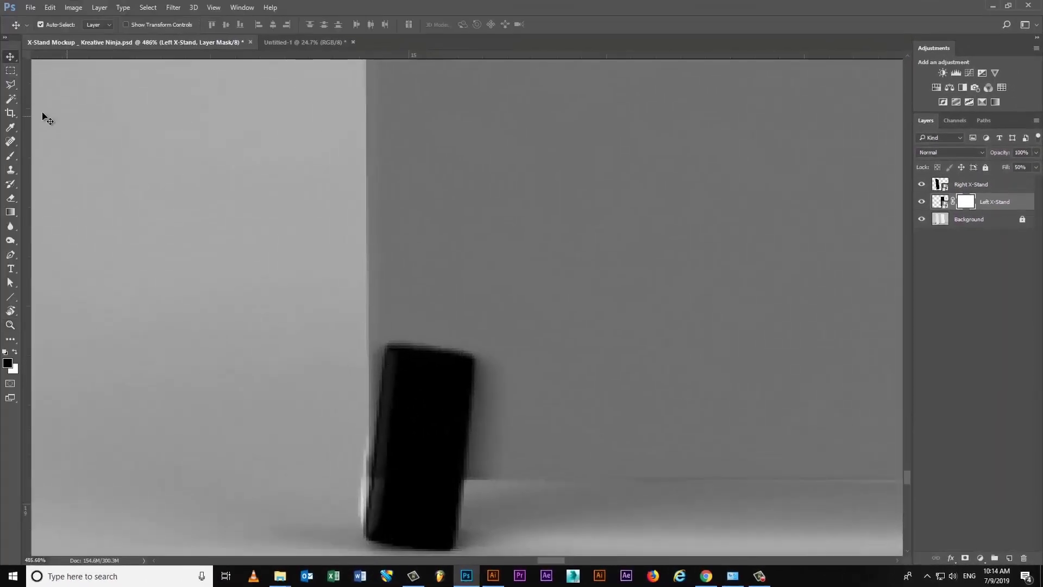
Trace a polygonal lasso selection around the stand foot, then deselect it.
key(e)
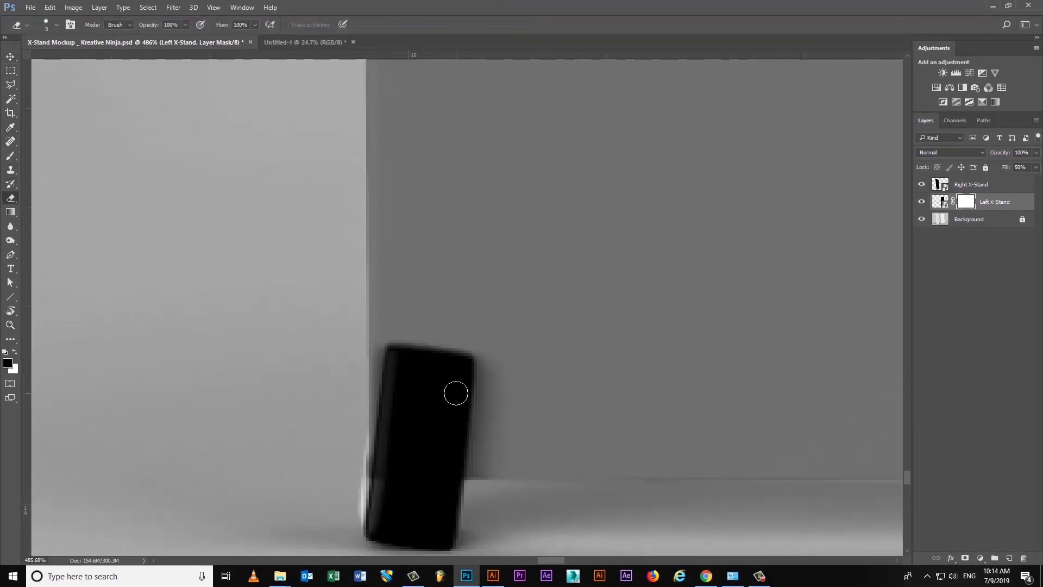
click(10, 84)
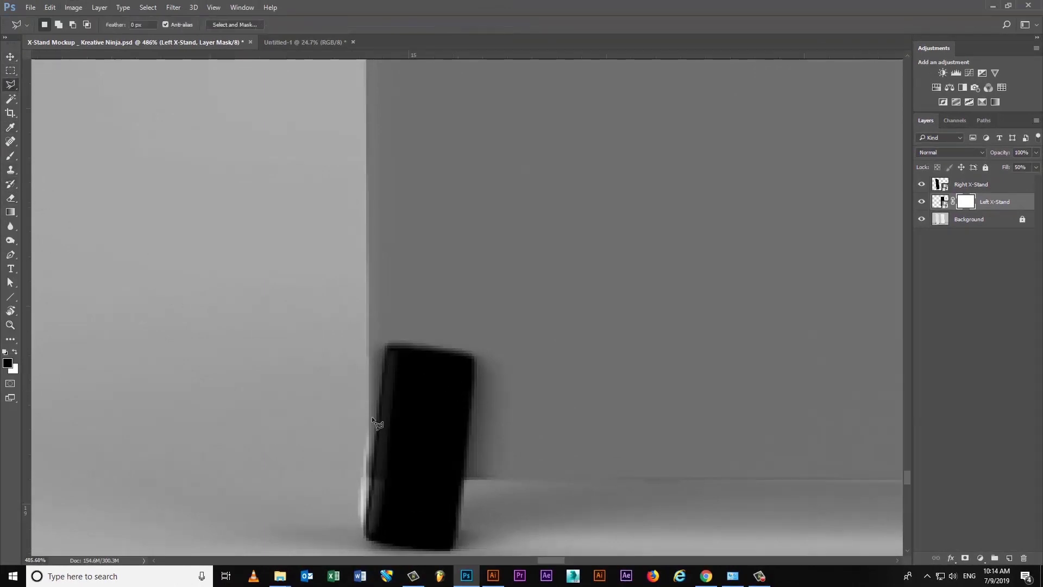
click(371, 488)
click(462, 500)
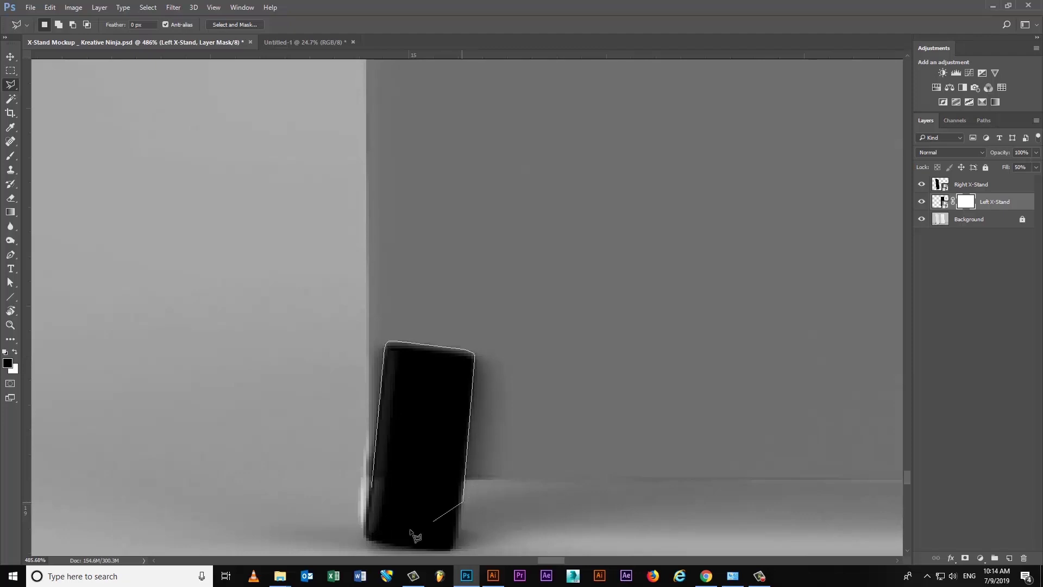
click(372, 488)
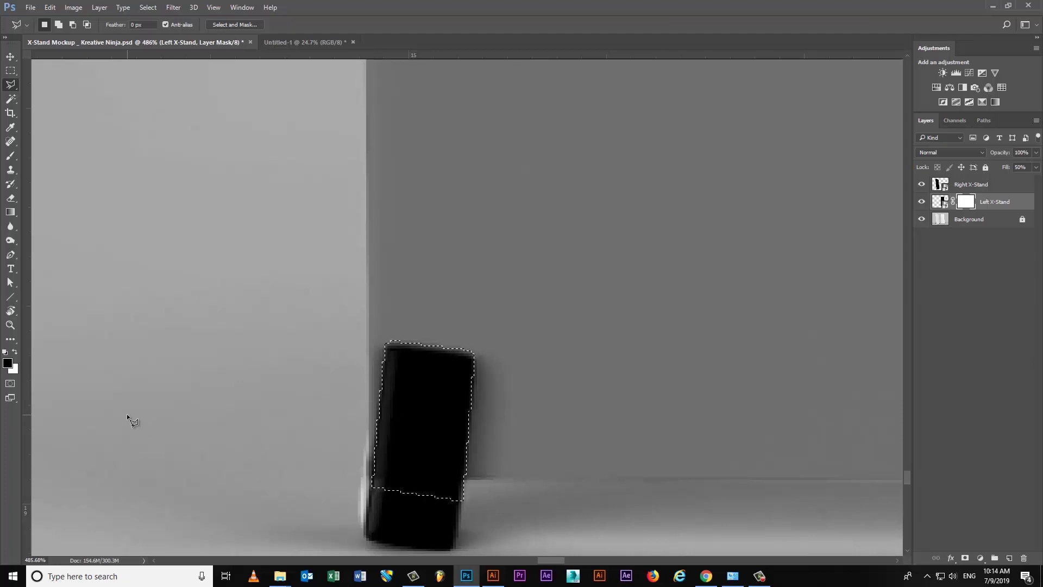
key(ctrl+d)
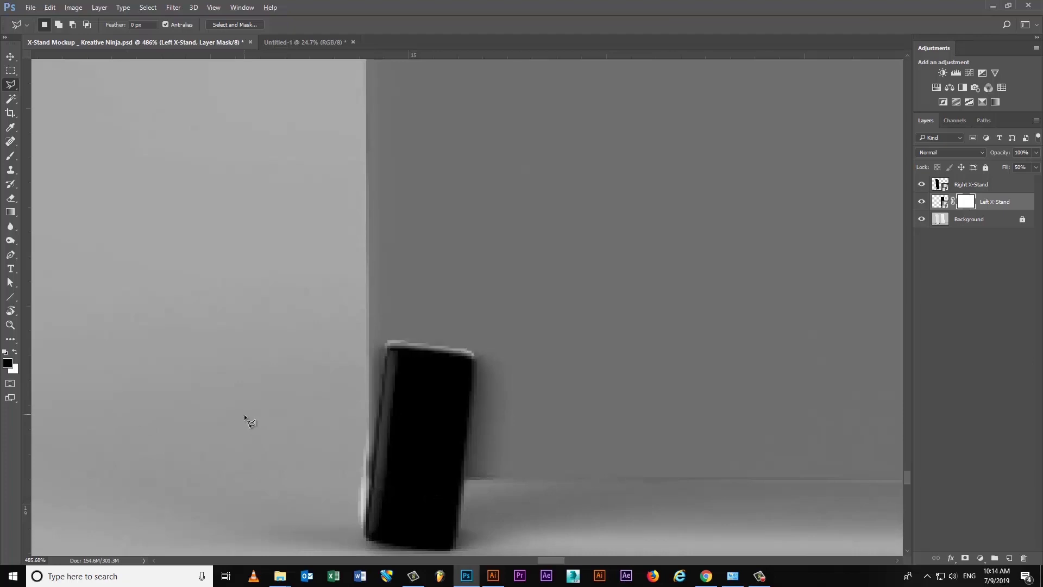
click(10, 54)
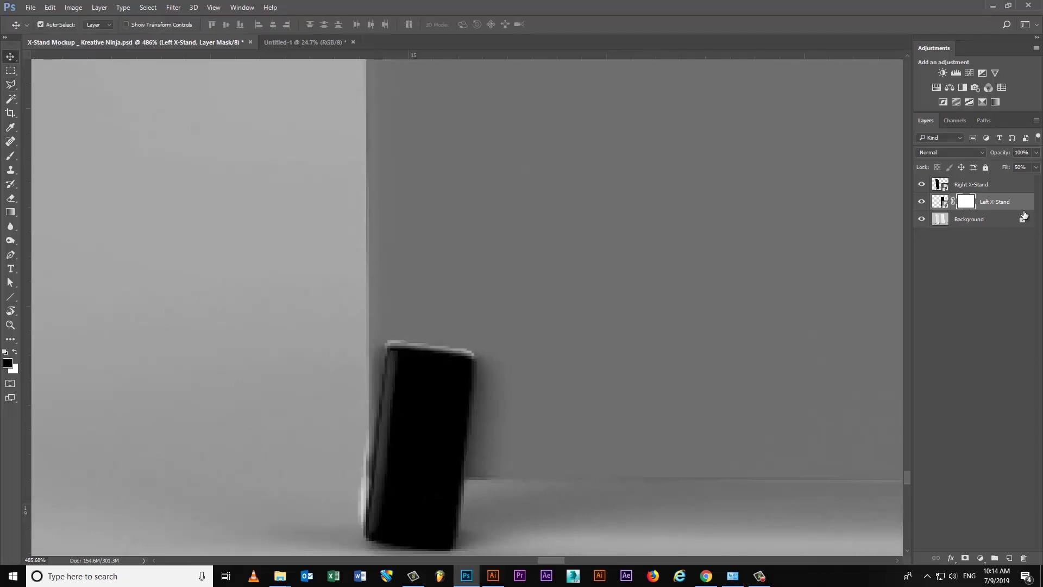
click(1036, 167)
Set Left X-Stand fill to about 57% and choose a small 30 px soft round brush.
mouse_move(1009, 179)
mouse_down()
mouse_move(1040, 181)
mouse_move(963, 178)
mouse_move(1013, 181)
mouse_up()
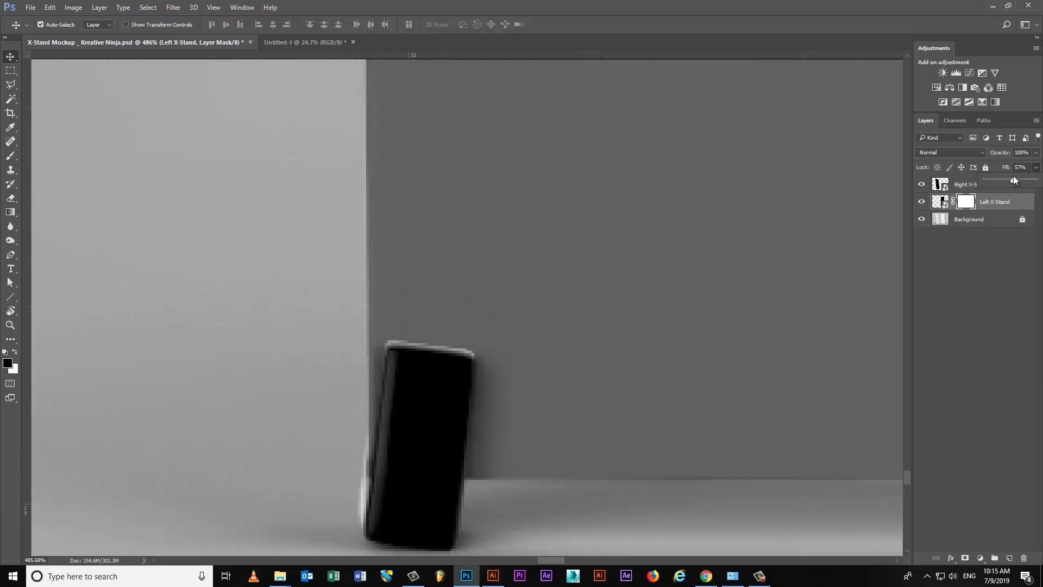
key(e)
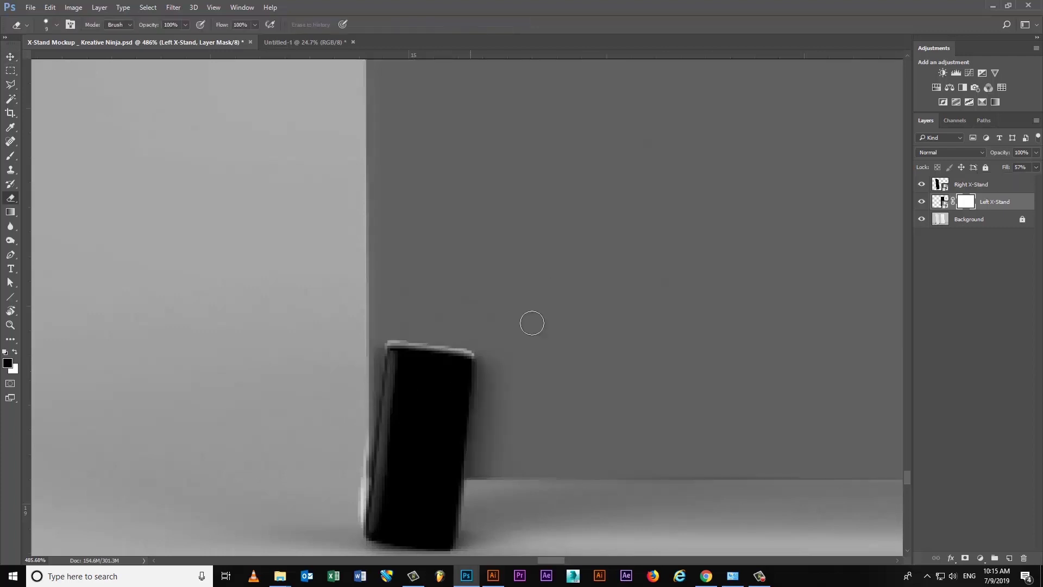
key(b)
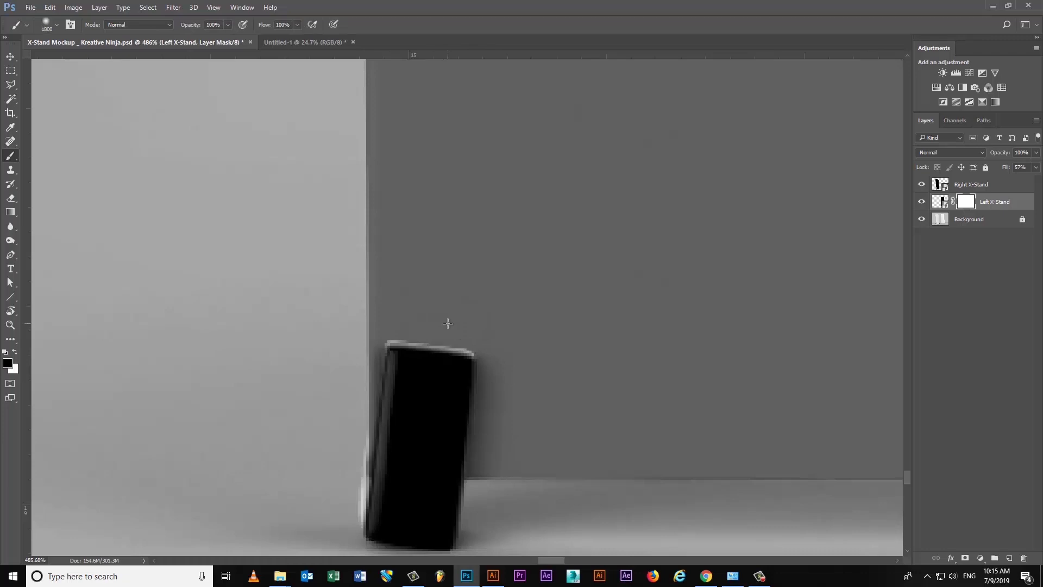
click(57, 24)
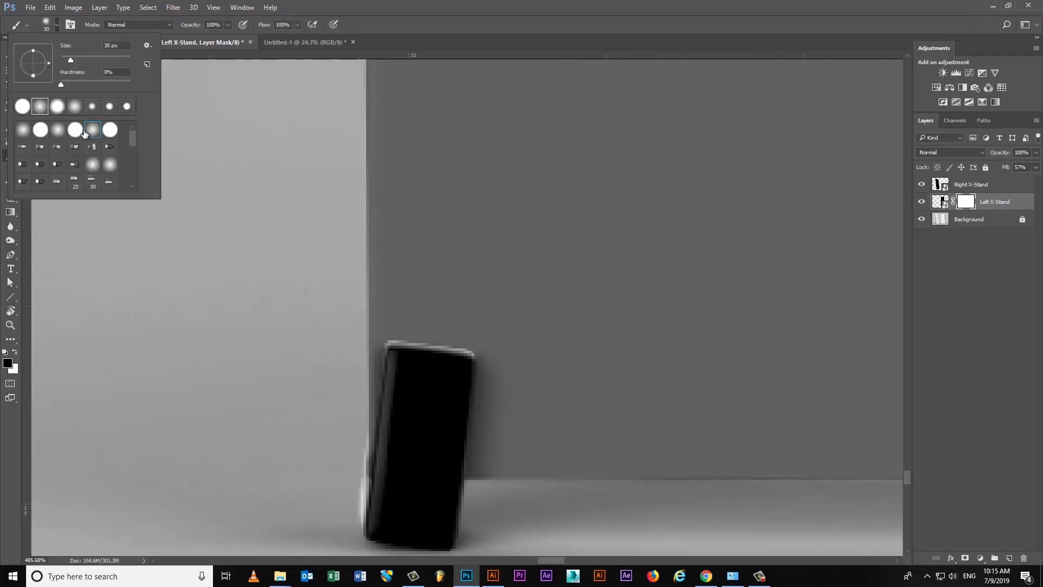
double_click(85, 131)
key(bracketleft)
key(bracketleft)
key(bracketleft)
key(bracketleft)
key(bracketleft)
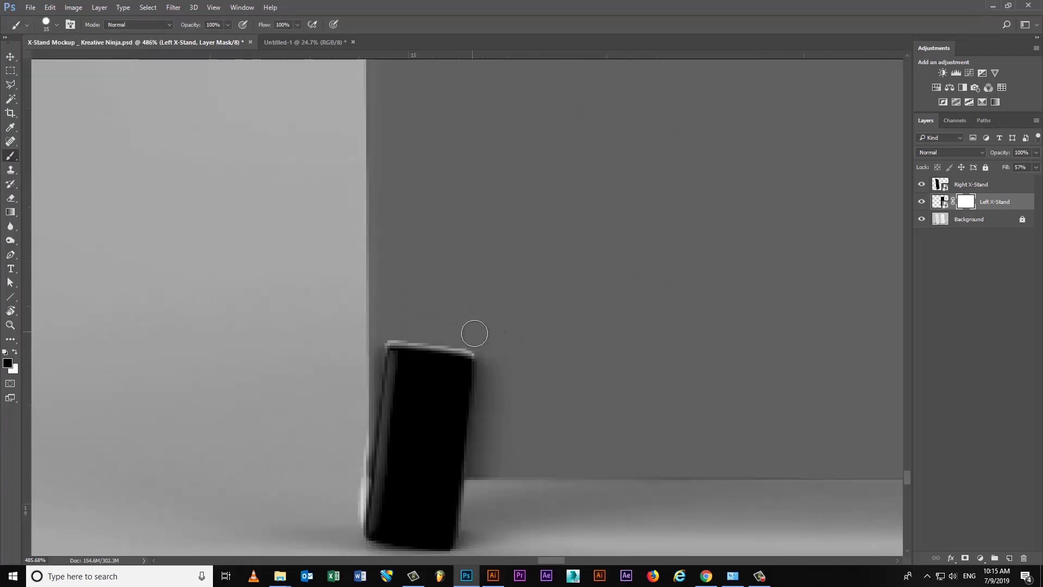
key(bracketleft)
Try a white mask stroke at the foot, undo it, and zoom in closer on the foot.
drag(459, 337, 476, 346)
key(ctrl+z)
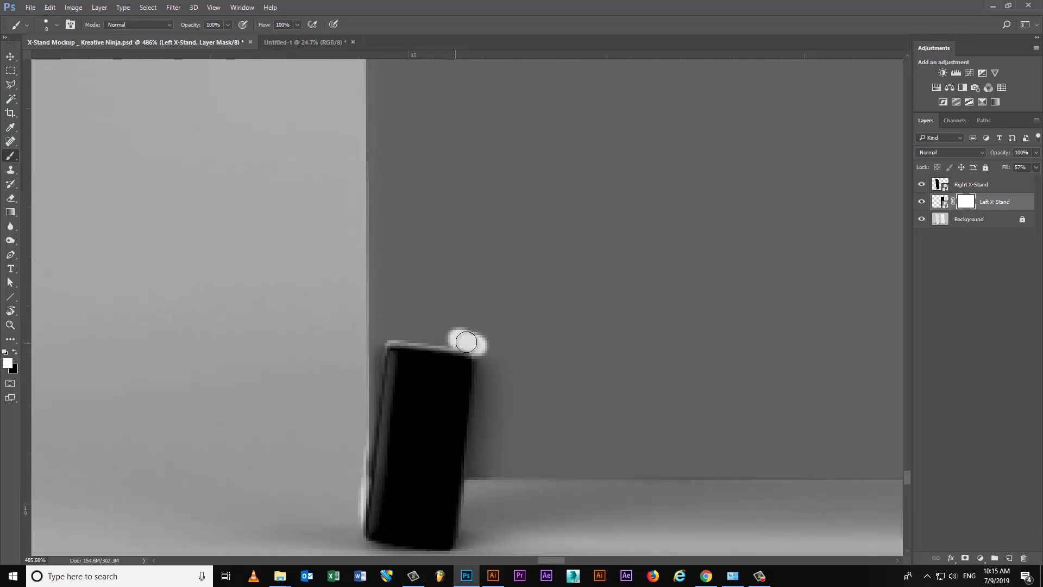
key(ctrl+z)
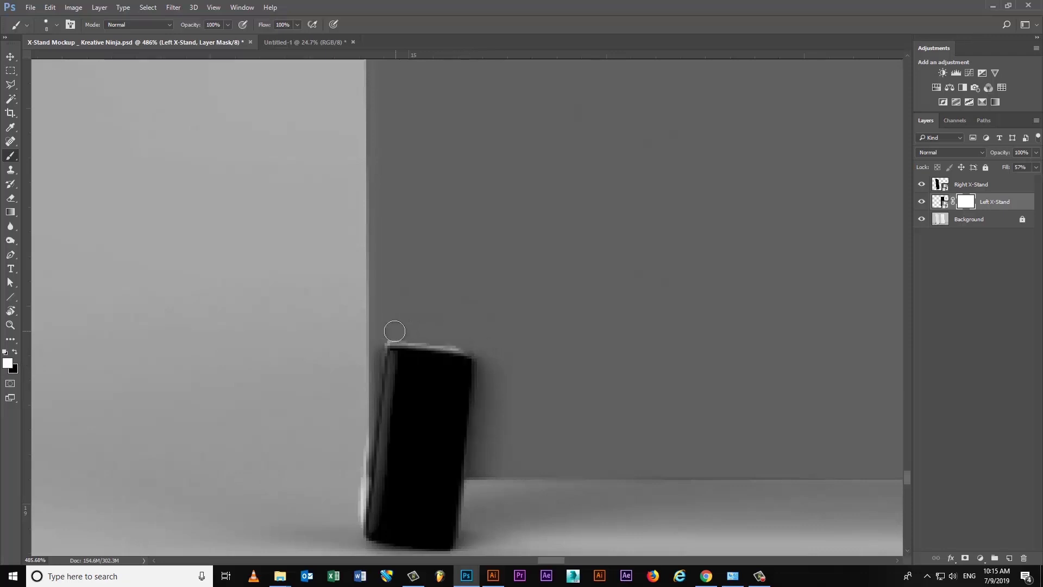
mouse_move(386, 340)
mouse_down()
mouse_move(476, 342)
mouse_move(382, 336)
mouse_up()
drag(533, 326, 494, 362)
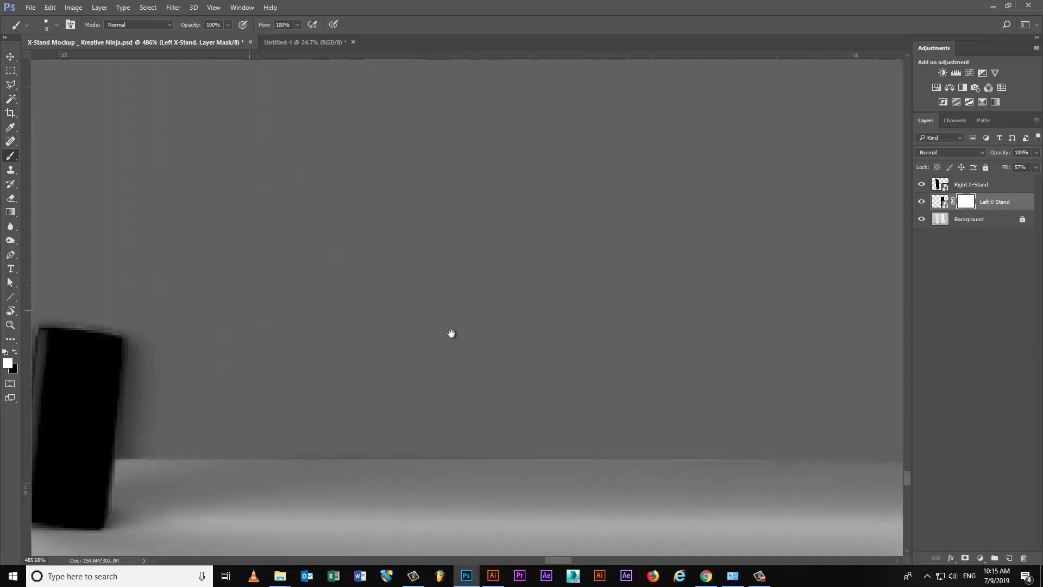
scroll(494, 362, down, 2)
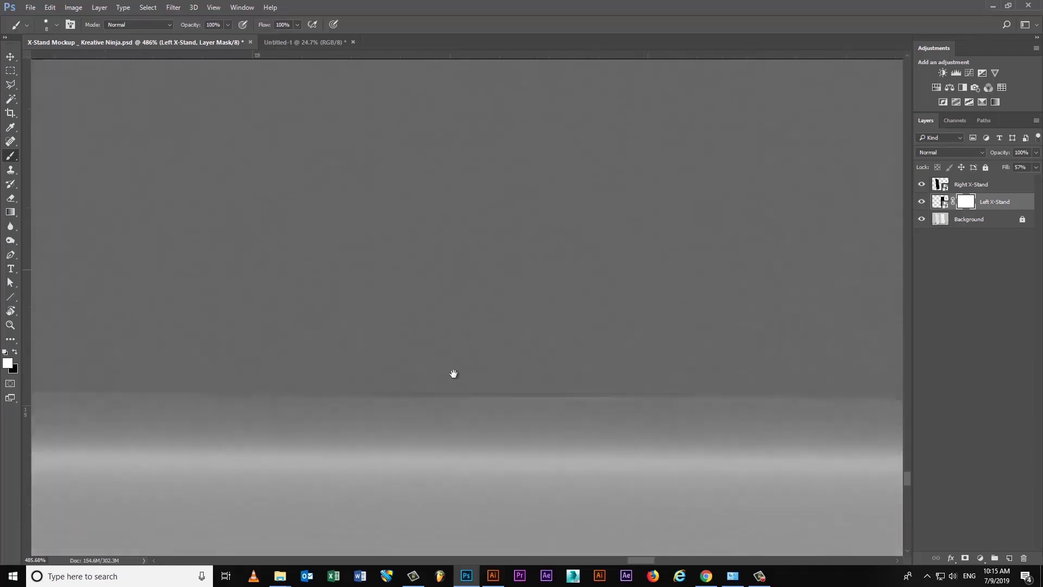
scroll(451, 373, down, 3)
drag(531, 366, 484, 358)
drag(555, 350, 605, 353)
Paint black on the mask along the foot's left edge and top edge, then zoom out.
key(b)
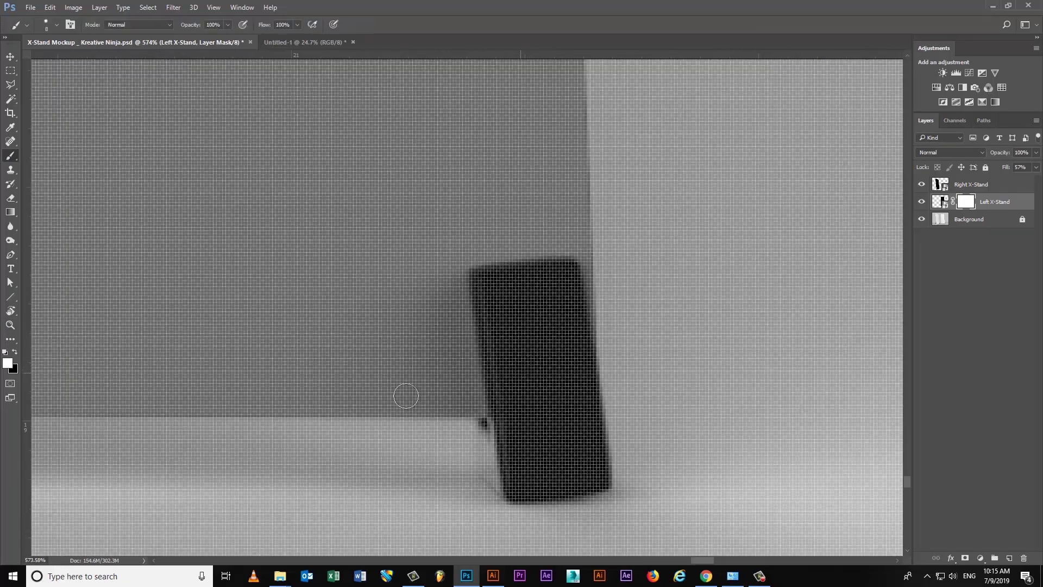
click(15, 352)
drag(502, 412, 482, 282)
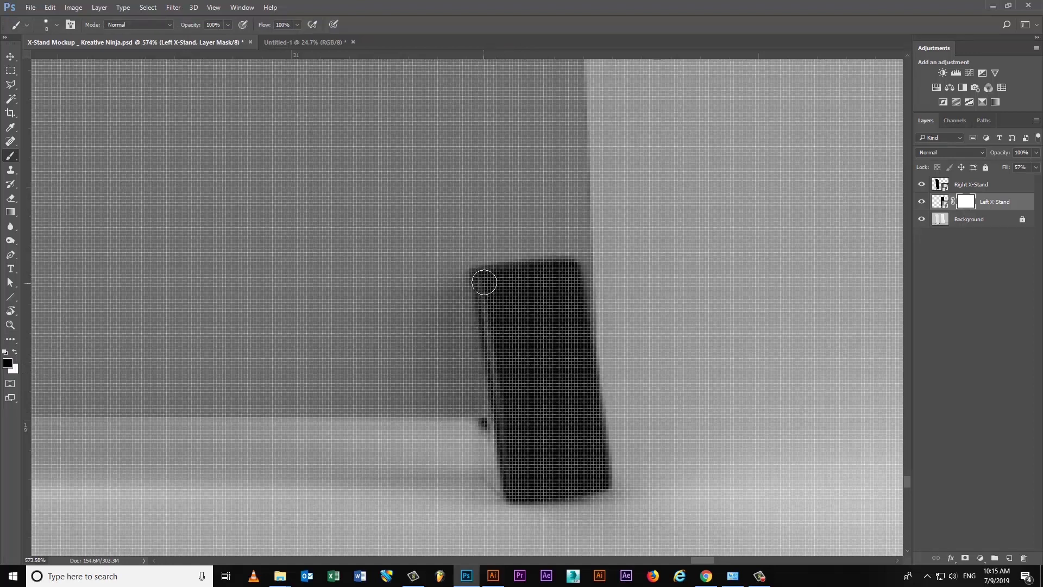
key(bracketleft)
key(bracketleft)
key(bracketleft)
drag(478, 275, 492, 284)
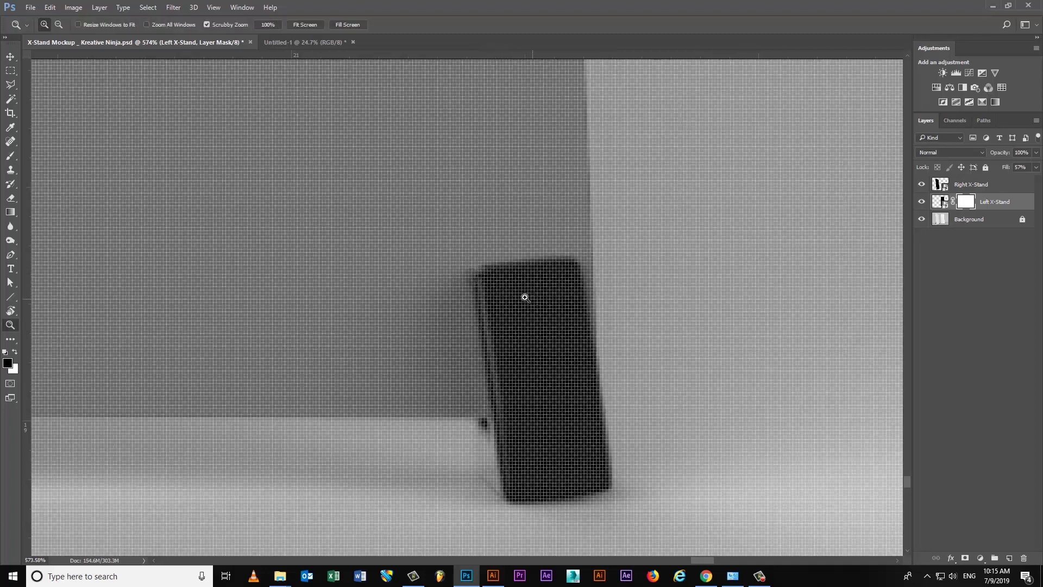
scroll(506, 287, down, 1)
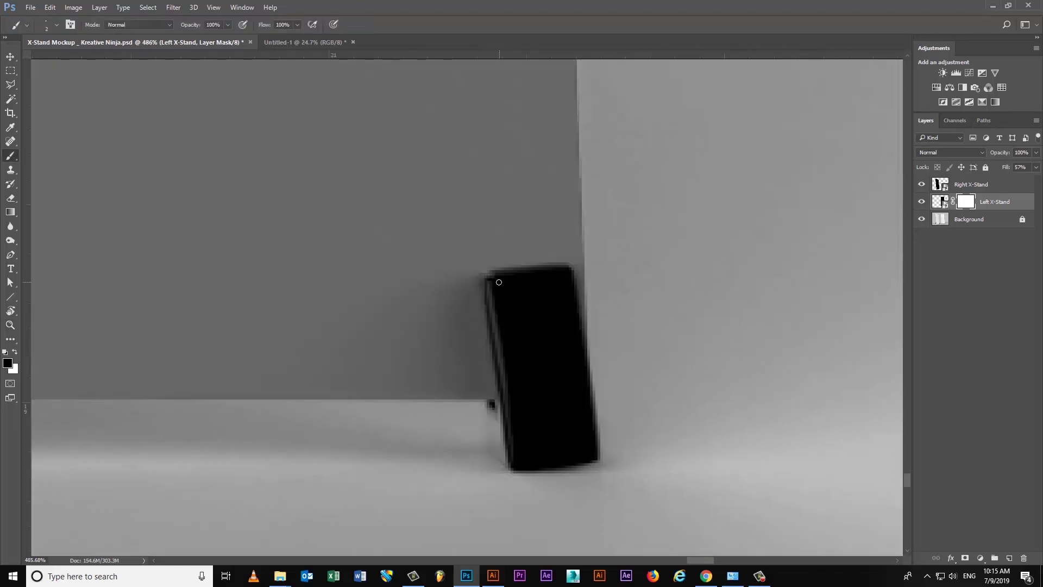
key(bracketright)
key(bracketright)
mouse_move(496, 282)
mouse_down()
mouse_move(560, 274)
mouse_move(582, 401)
mouse_up()
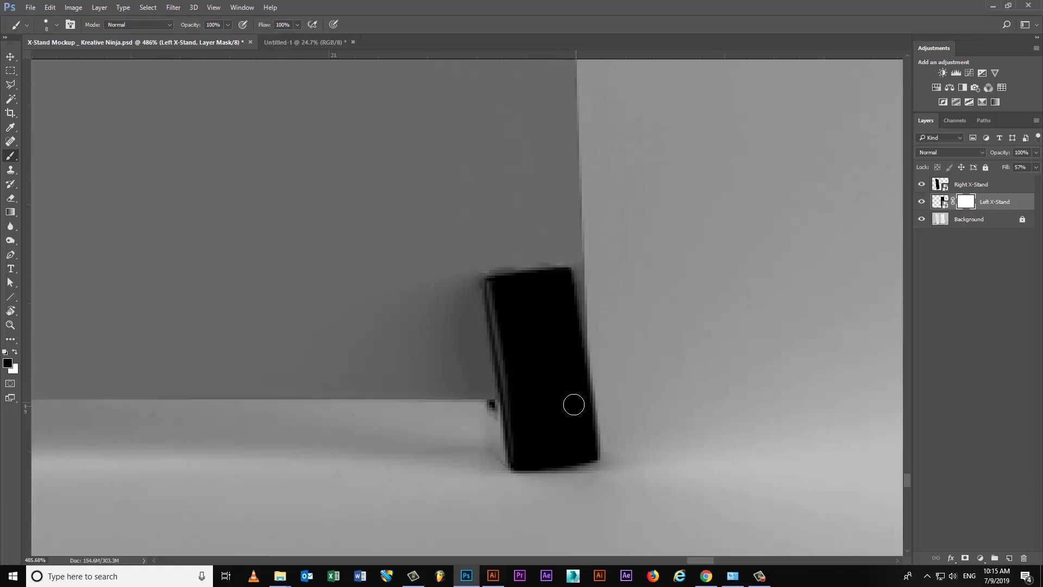
key(bracketright)
key(bracketright)
key(bracketright)
key(bracketright)
key(z)
mouse_move(625, 411)
mouse_down()
mouse_move(563, 391)
mouse_move(486, 389)
mouse_up()
alt+click(636, 369)
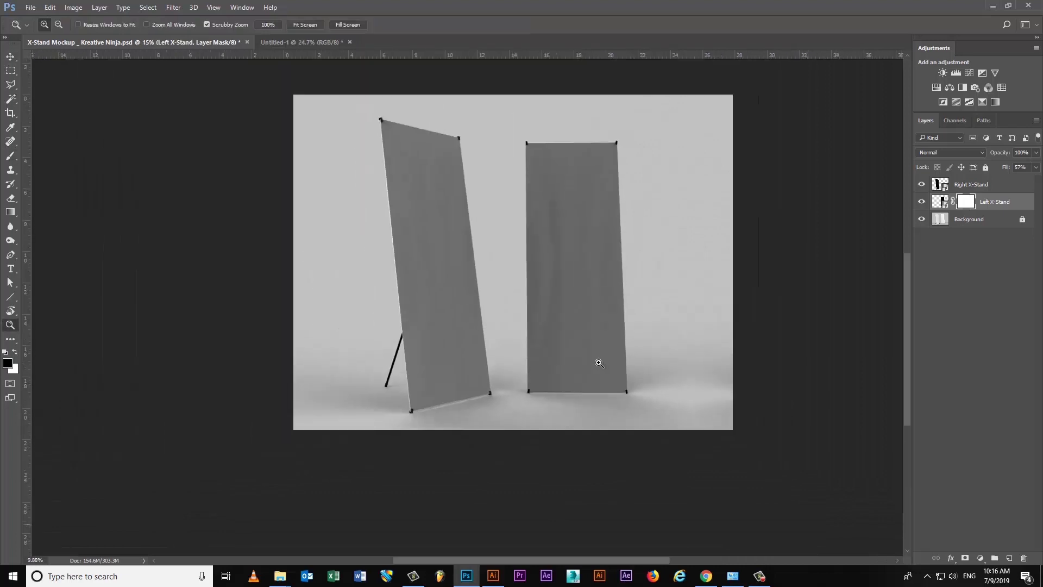
key(v)
key(z)
drag(497, 198, 601, 217)
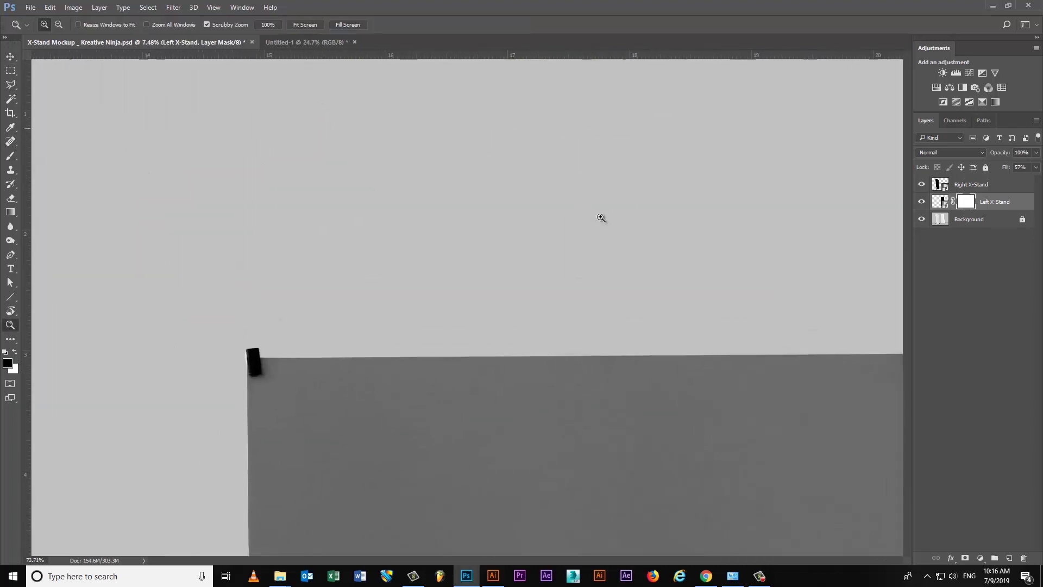
key(v)
mouse_move(270, 389)
mouse_down()
mouse_move(344, 386)
mouse_move(479, 414)
mouse_move(466, 400)
mouse_up()
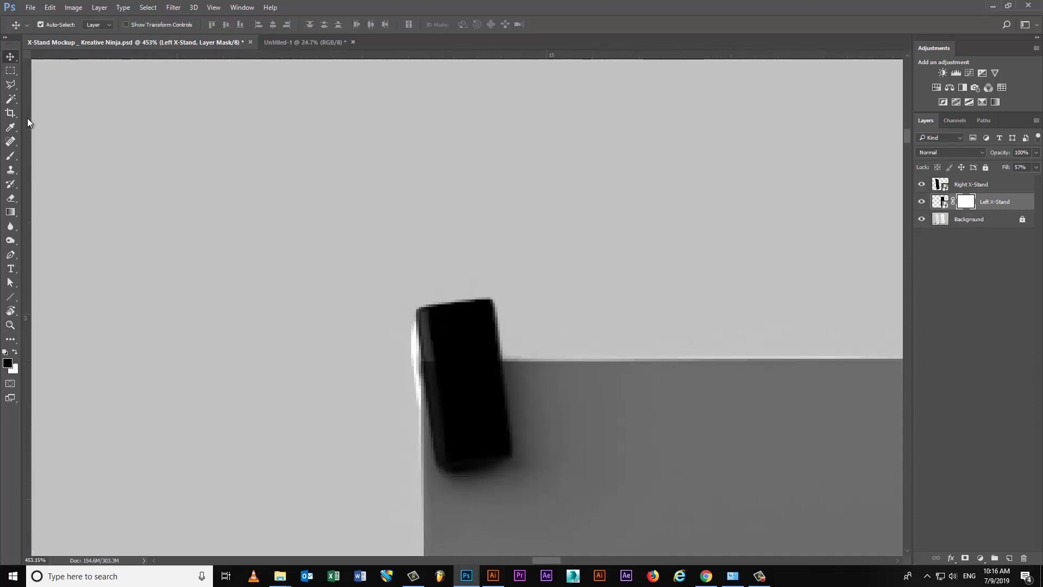
key(p)
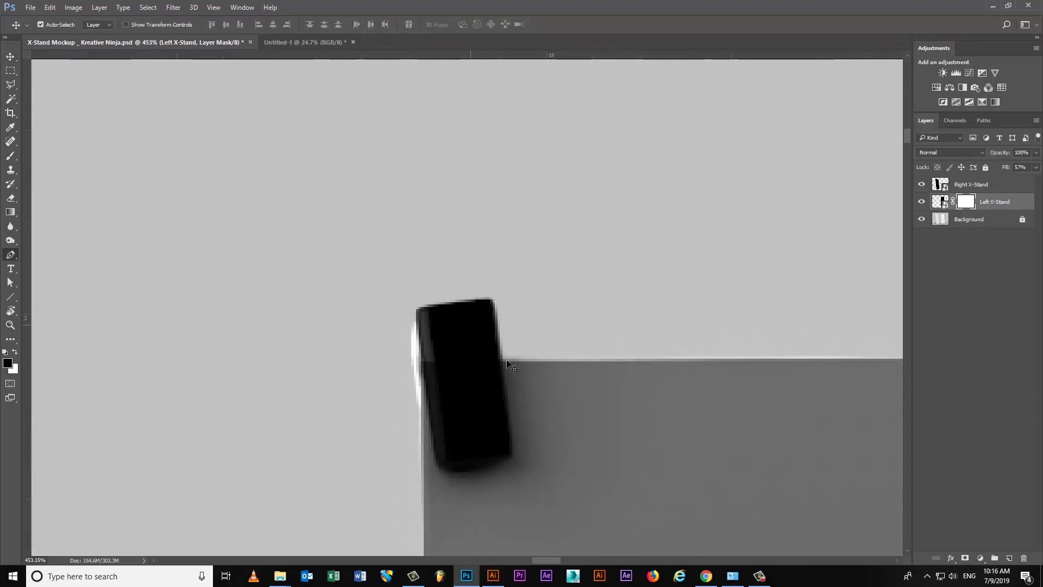
click(499, 352)
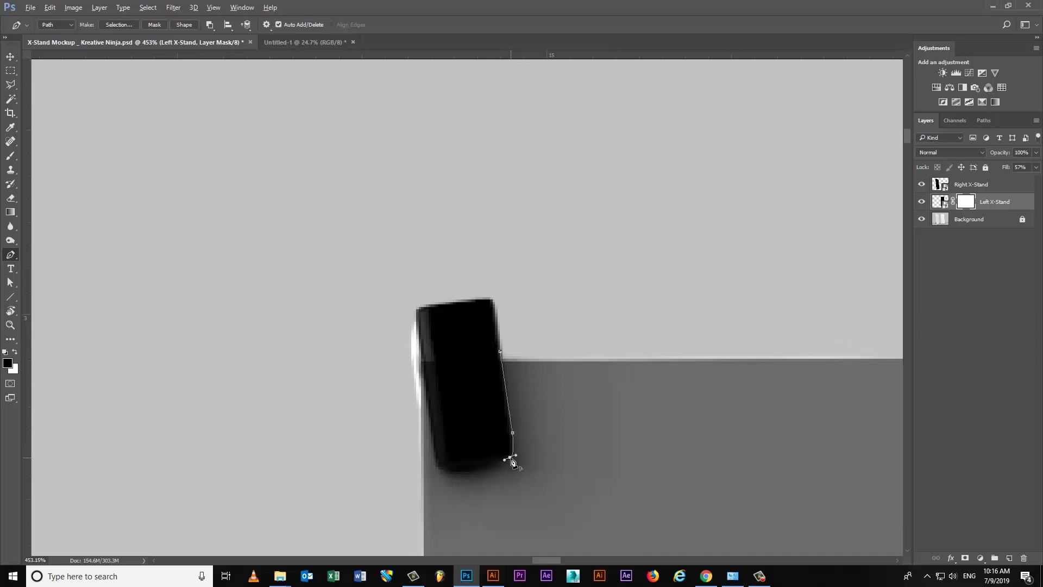
click(445, 470)
drag(423, 468, 411, 470)
alt+click(445, 470)
drag(433, 451, 430, 432)
alt+click(434, 452)
drag(404, 297, 481, 260)
click(126, 27)
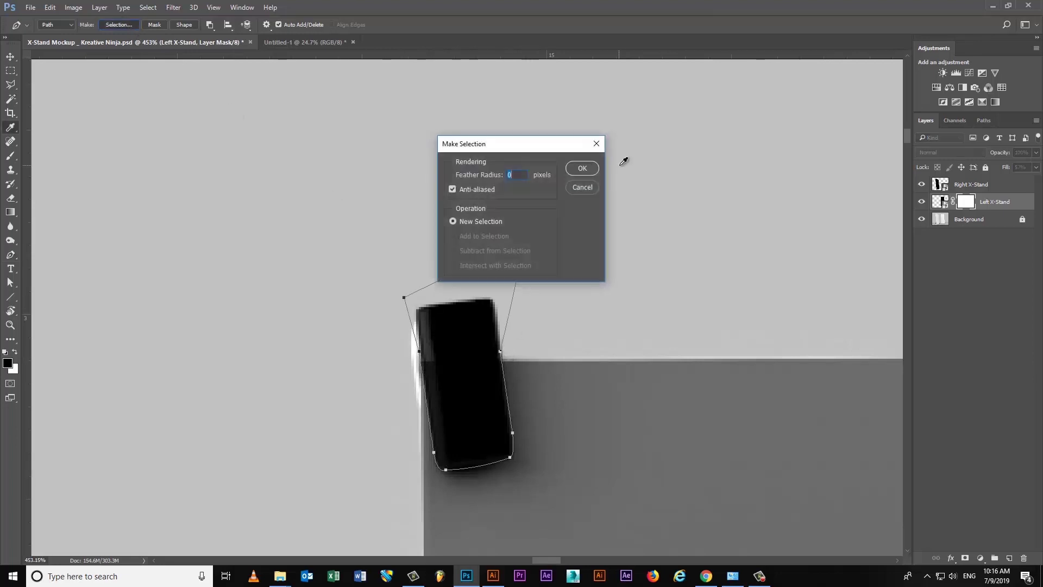
click(590, 173)
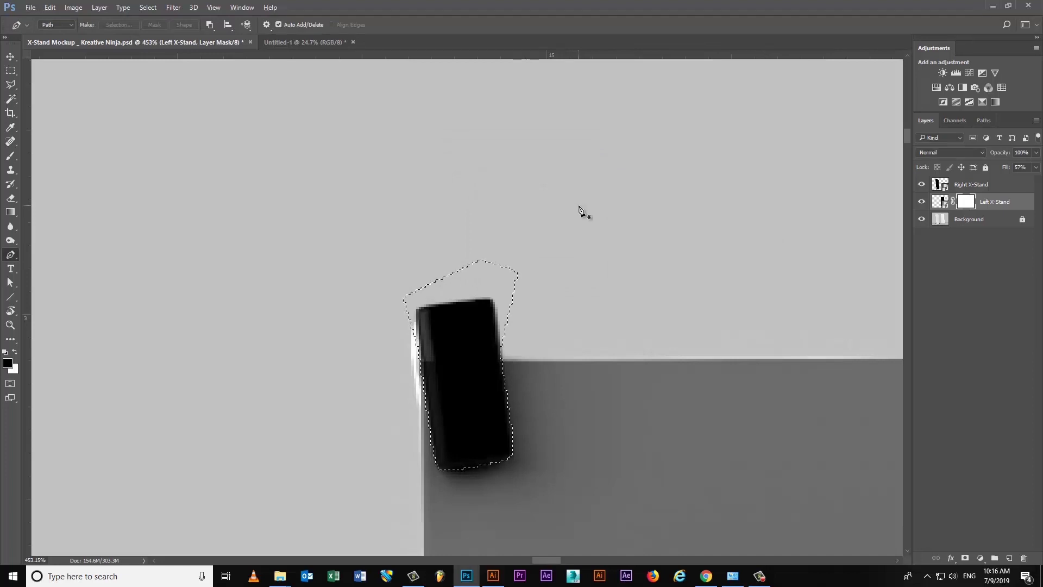
key(alt+BackSpace)
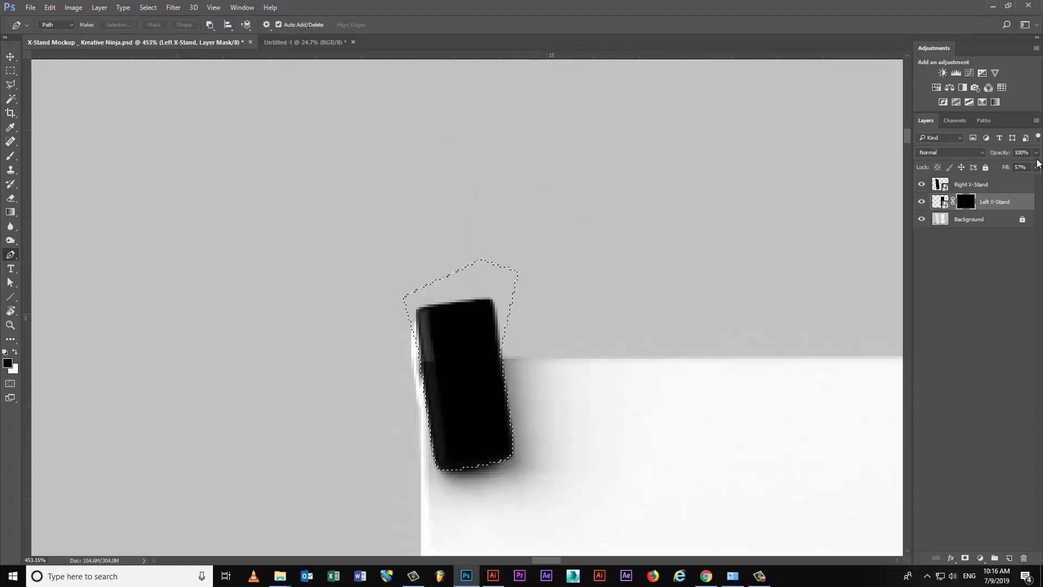
key(ctrl+z)
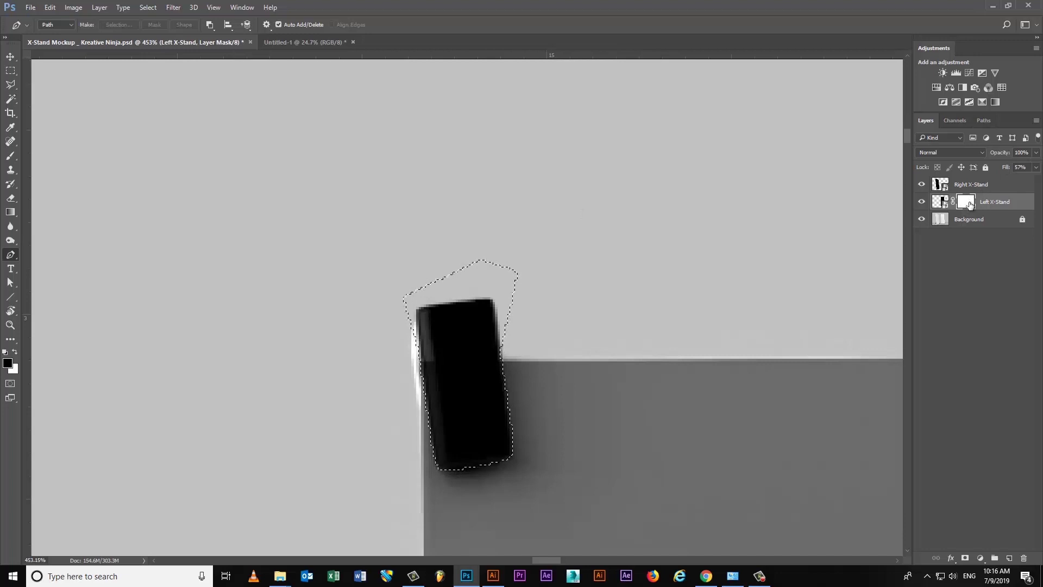
drag(969, 204, 971, 206)
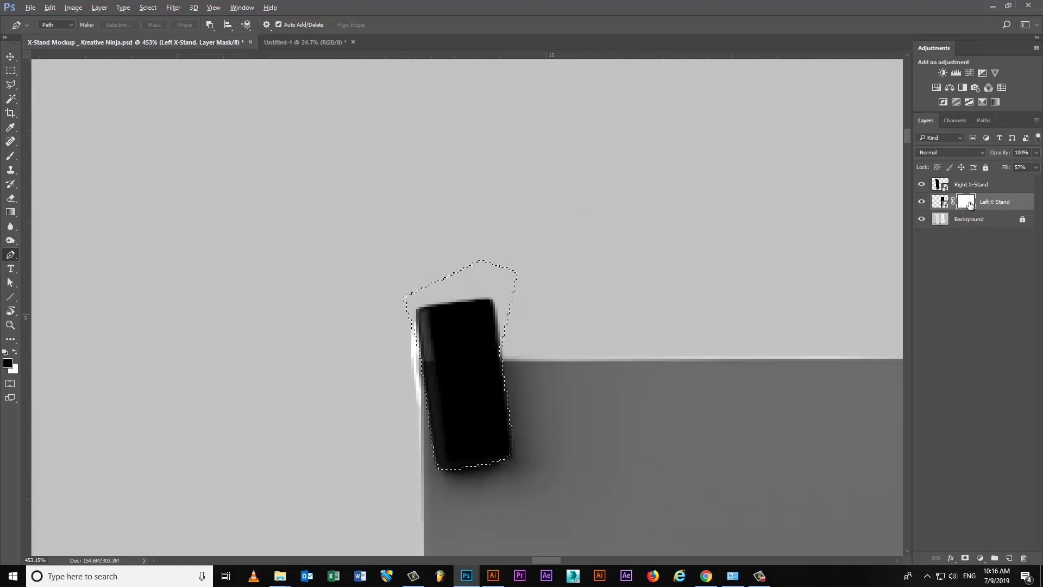
key(ctrl+d)
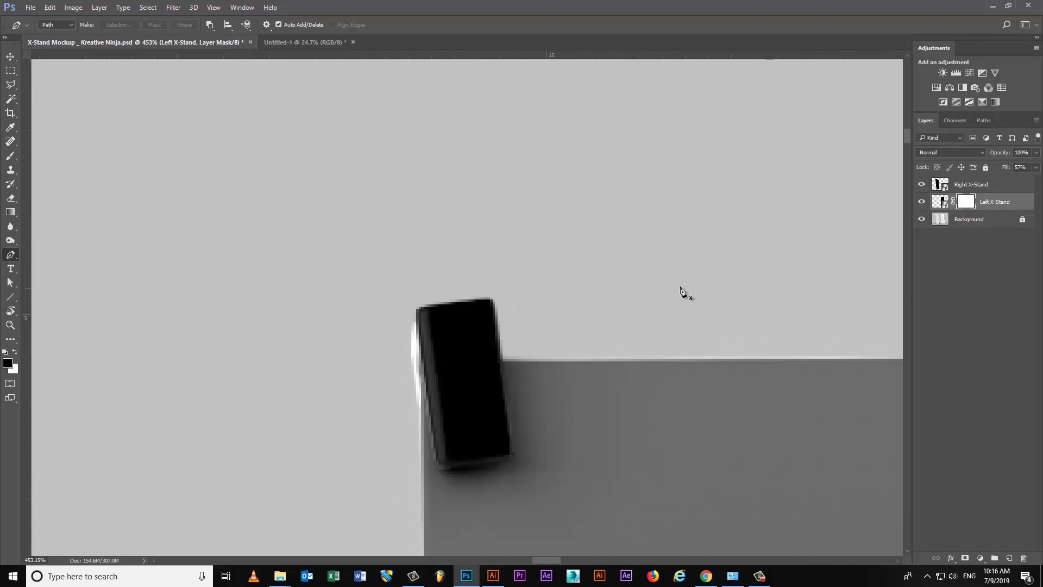
scroll(684, 294, down, 5)
drag(721, 295, 634, 277)
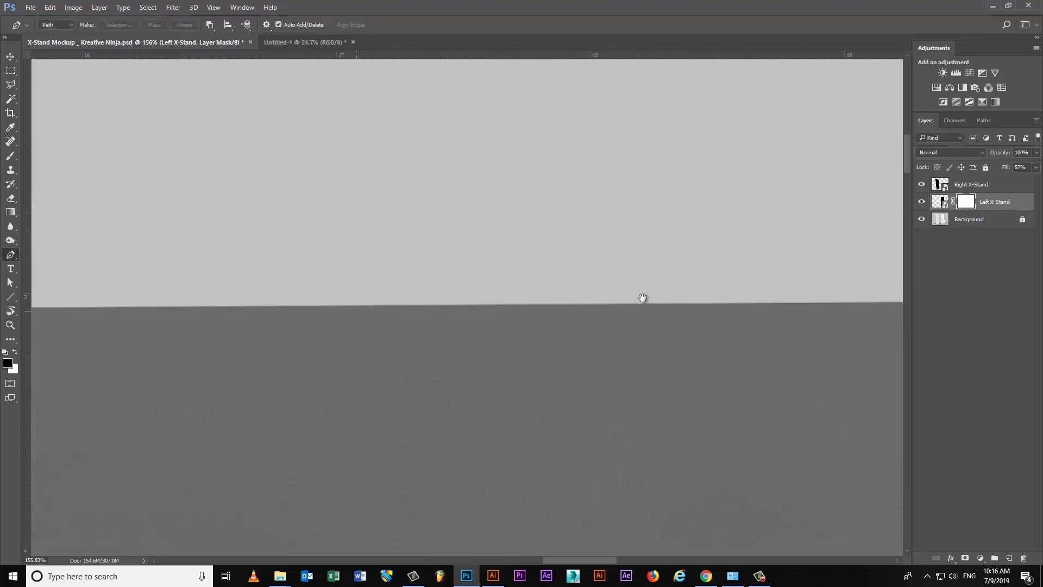
scroll(563, 310, up, 3)
scroll(575, 304, up, 2)
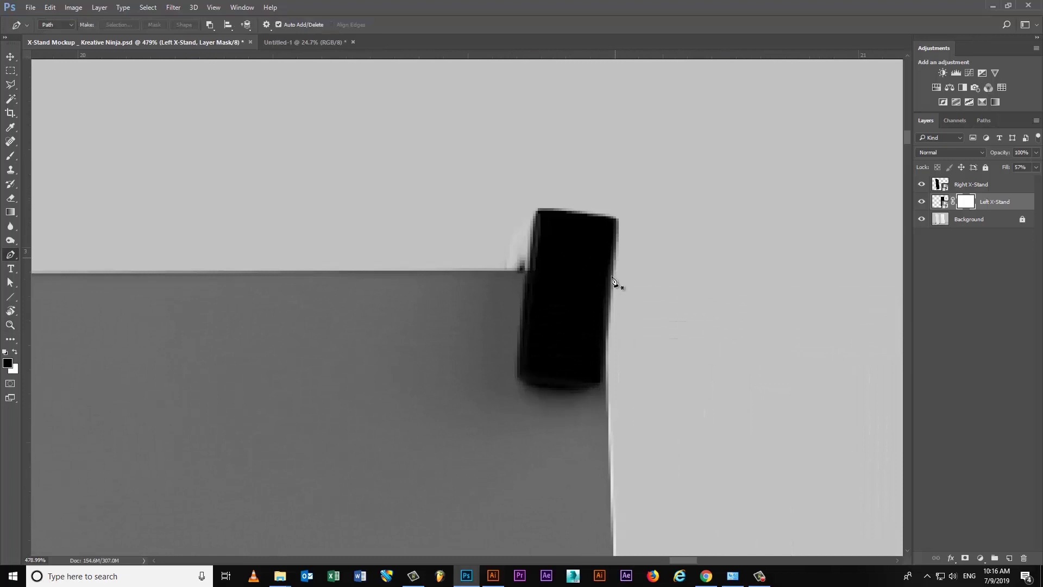
click(608, 310)
mouse_move(569, 389)
mouse_down()
mouse_move(547, 389)
mouse_move(517, 352)
mouse_up()
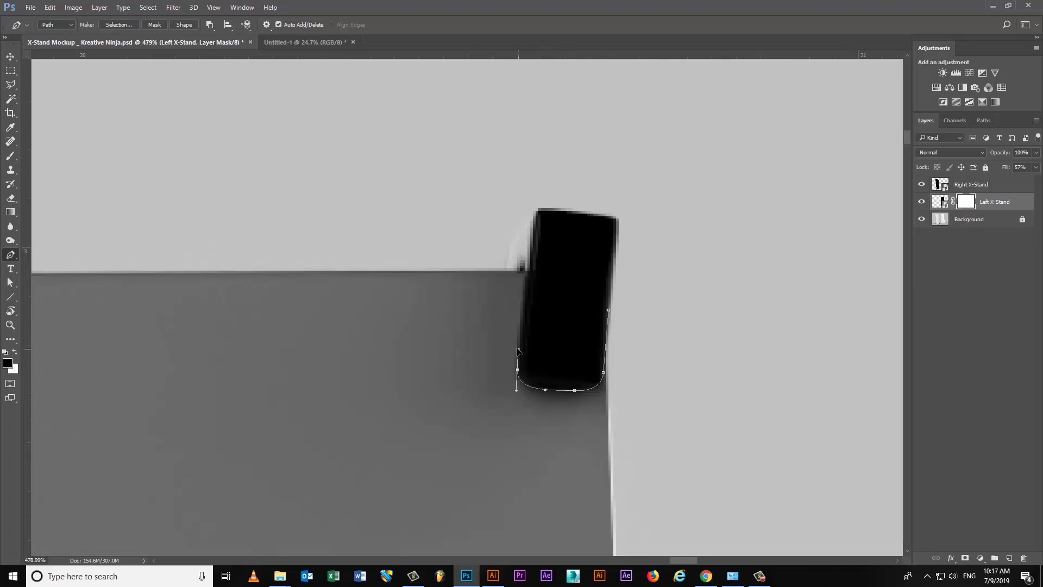
drag(530, 275, 531, 229)
click(523, 192)
click(576, 164)
mouse_move(648, 164)
mouse_down()
mouse_move(659, 176)
mouse_move(658, 240)
mouse_up()
click(125, 26)
click(585, 169)
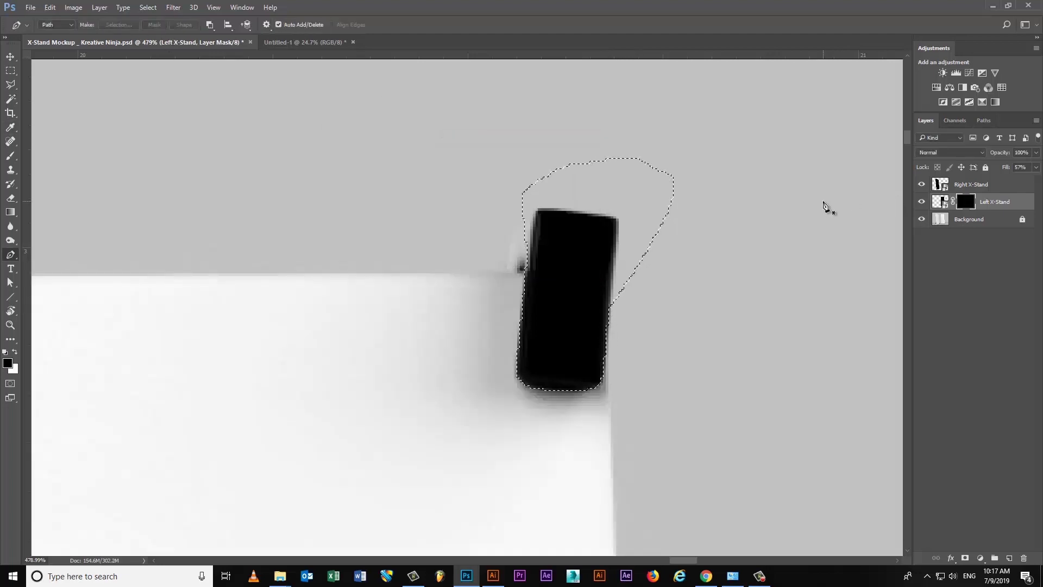
key(ctrl+z)
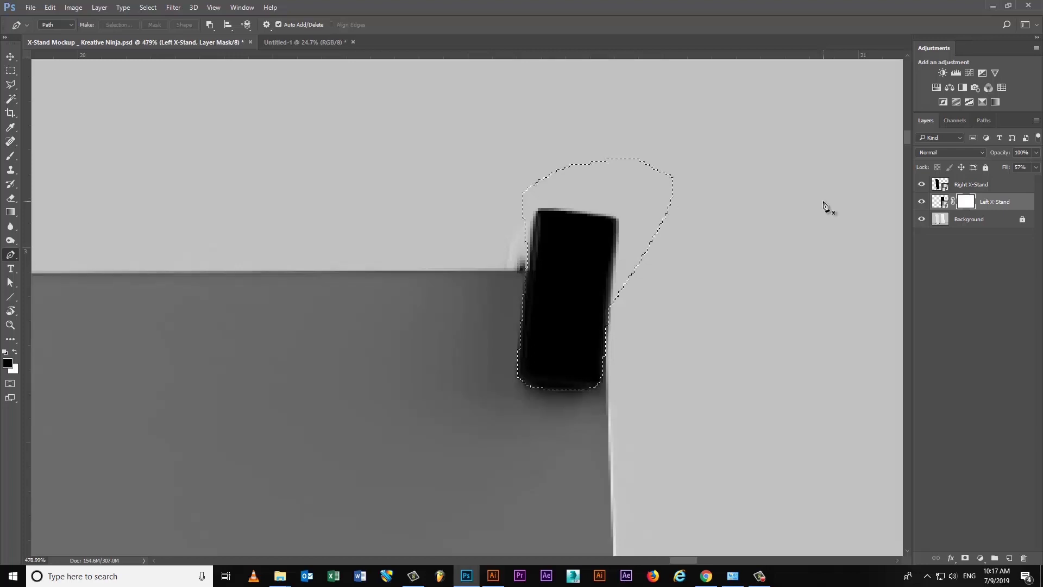
key(ctrl+d)
key(z)
drag(729, 256, 500, 233)
key(p)
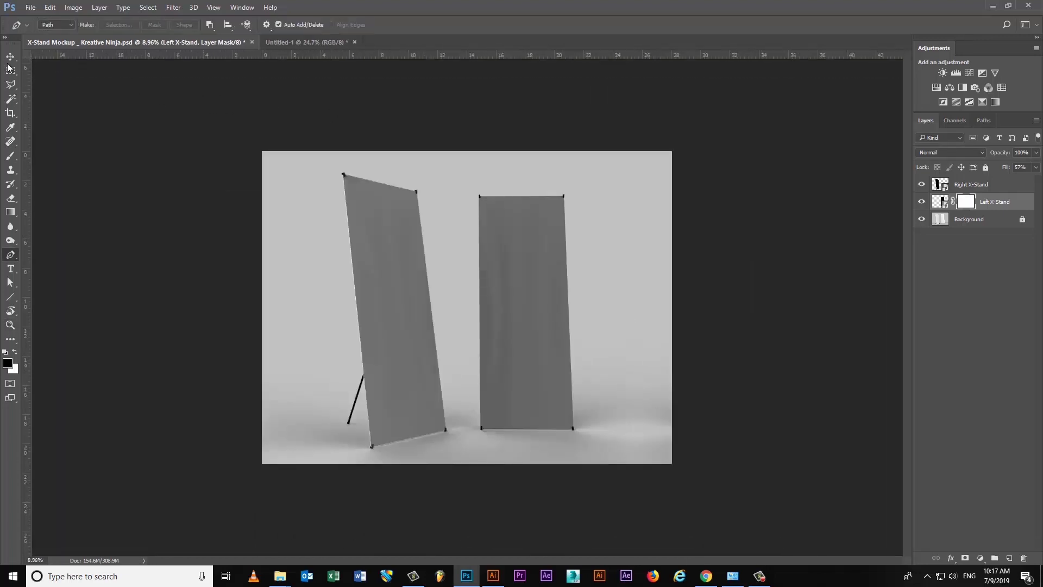
key(z)
drag(529, 284, 549, 291)
key(v)
click(575, 282)
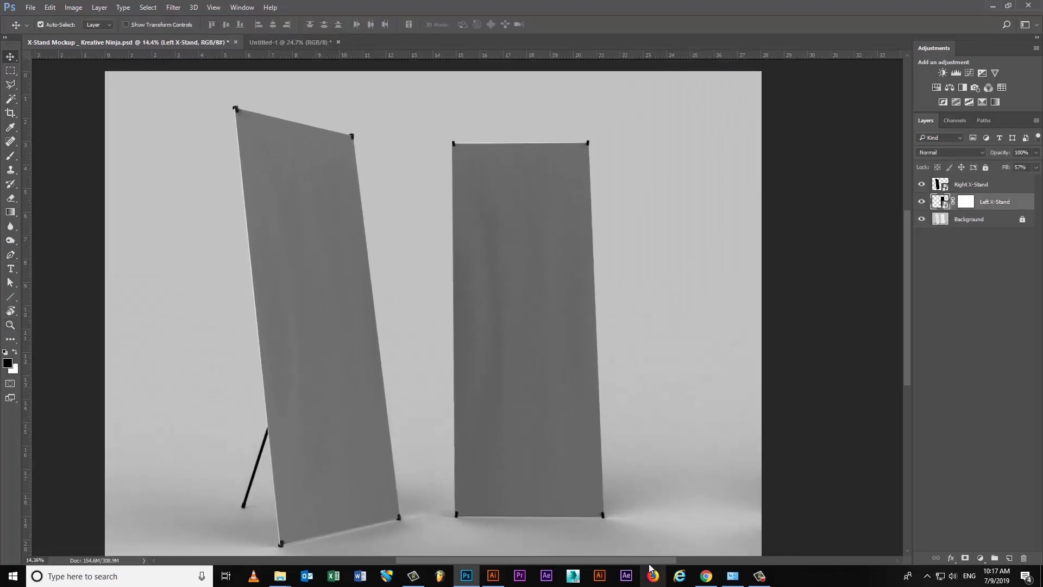
click(492, 575)
click(655, 332)
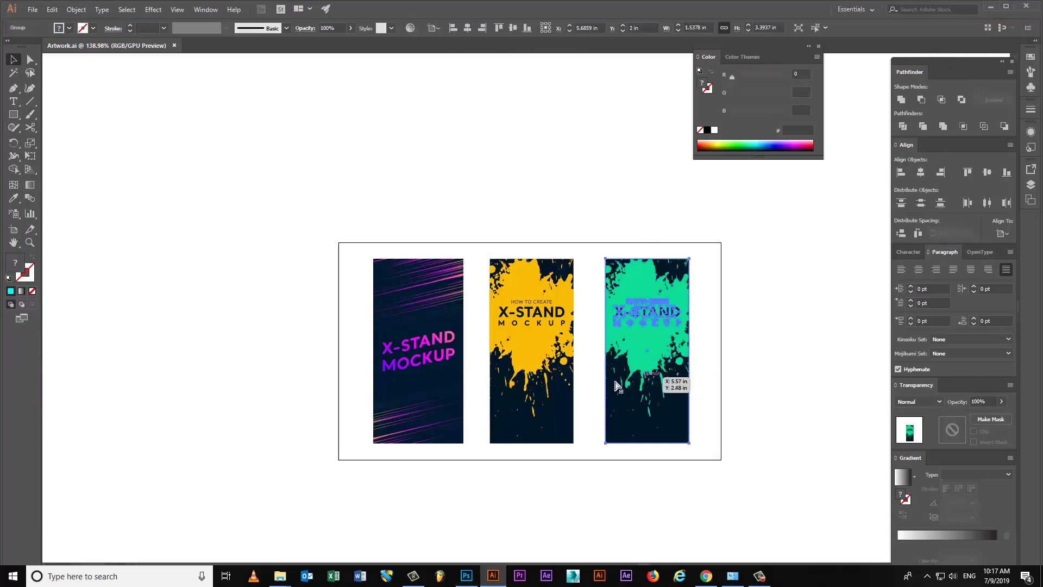
Copy the middle yellow splash X-STAND MOCKUP design in Illustrator, then return to Photoshop.
click(523, 375)
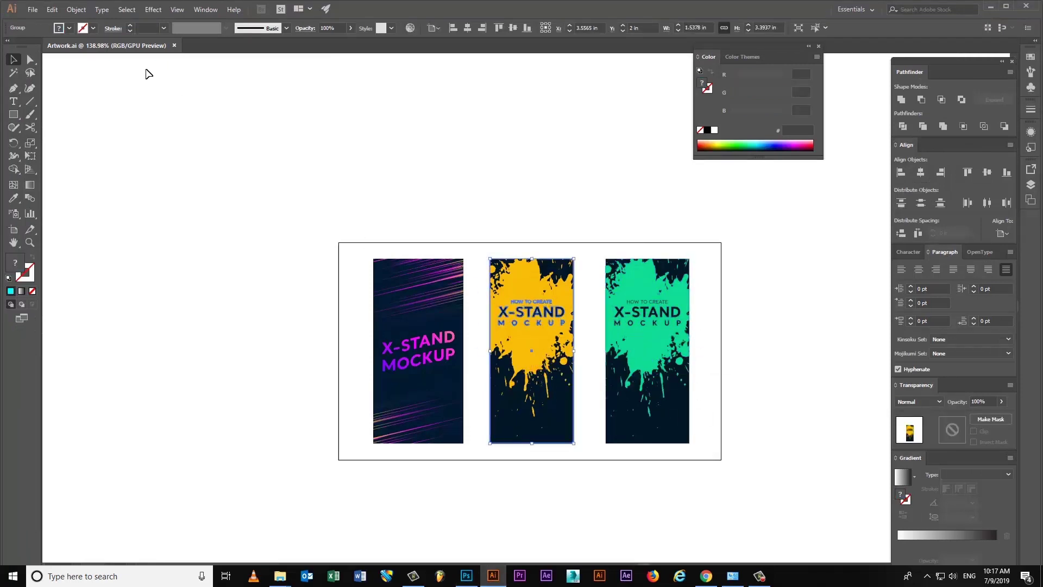
click(52, 9)
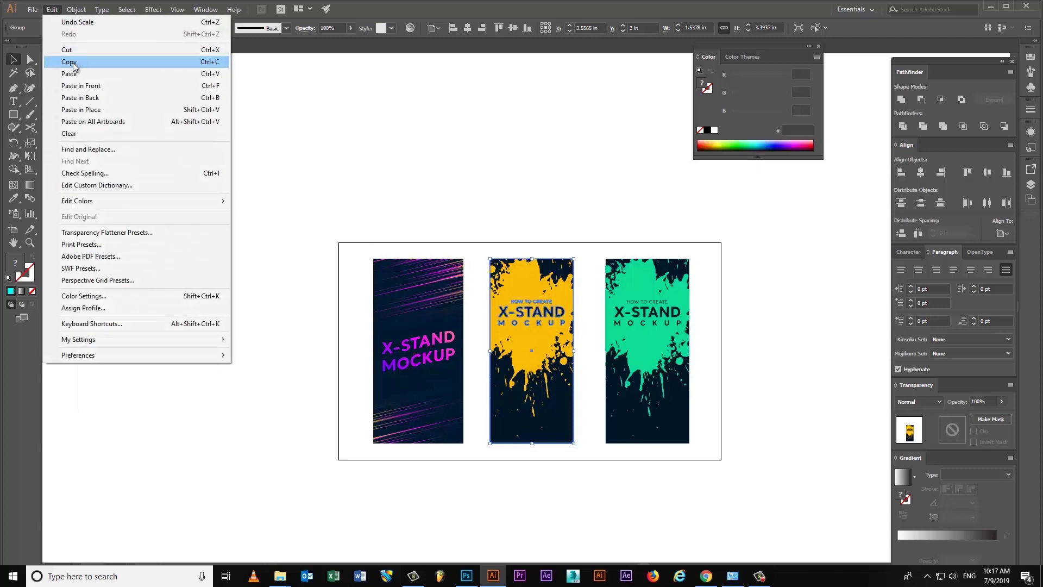
click(74, 66)
click(466, 575)
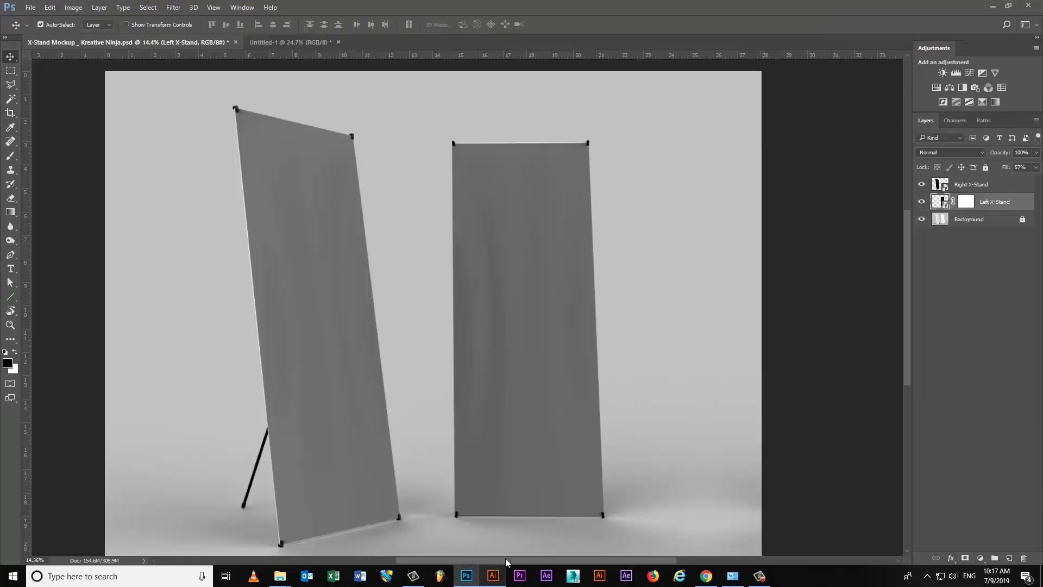
Open the Left X-Stand smart object and paste the yellow design as pixels.
double_click(938, 203)
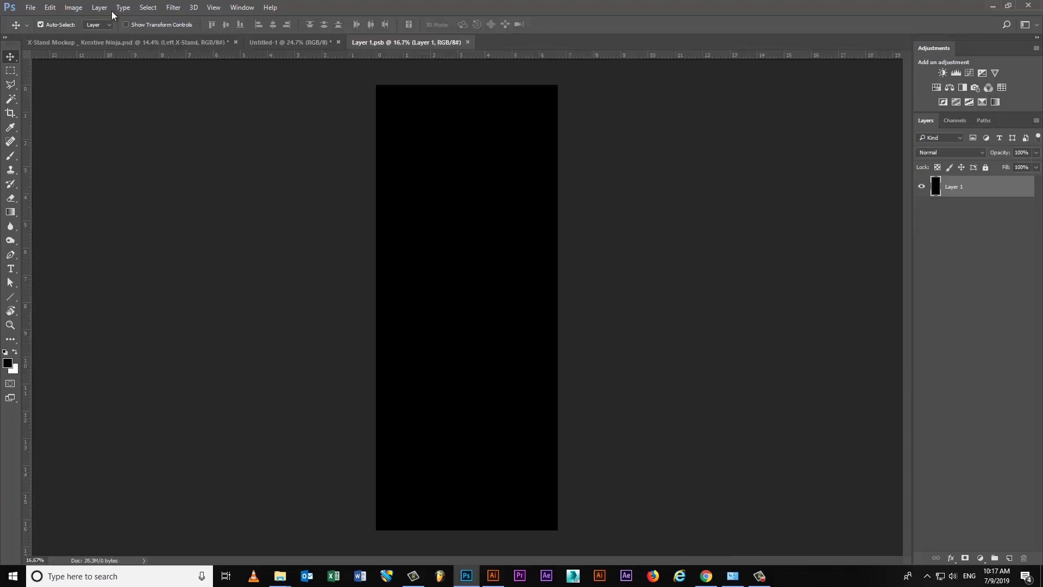
click(50, 7)
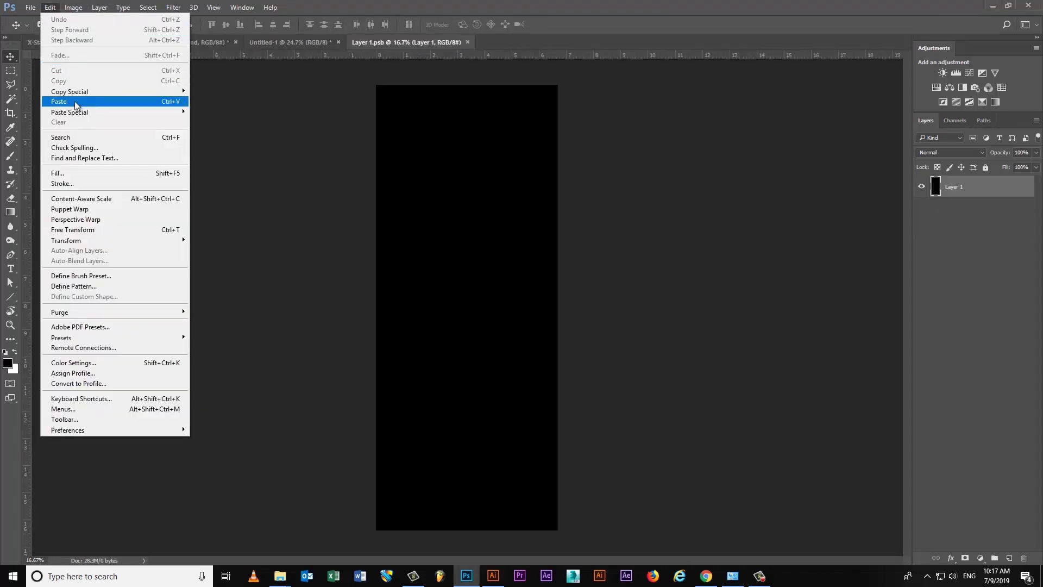
click(76, 103)
click(568, 177)
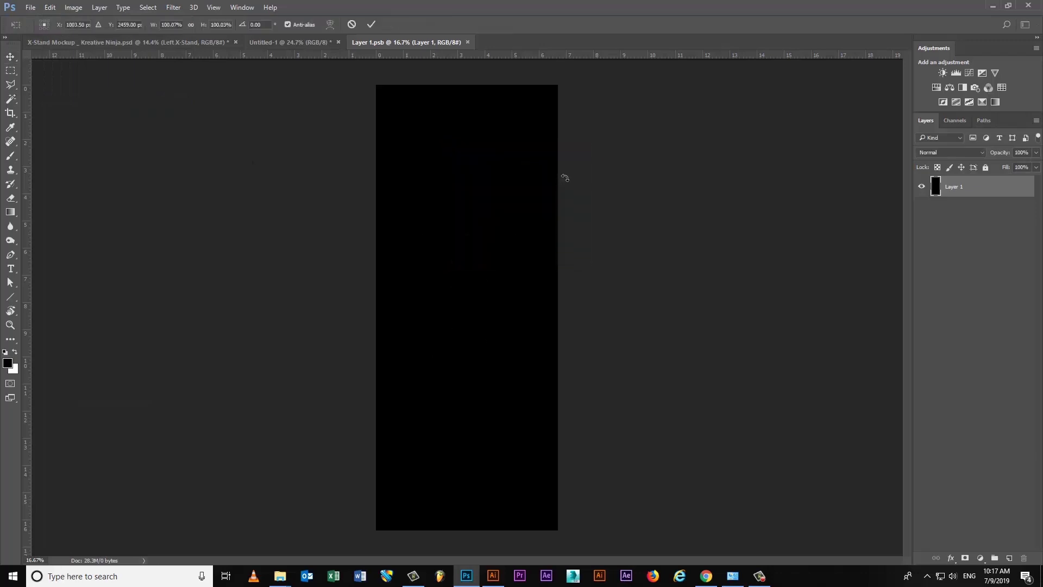
Scale and move the pasted yellow design to cover the banner canvas.
drag(515, 239, 750, 1)
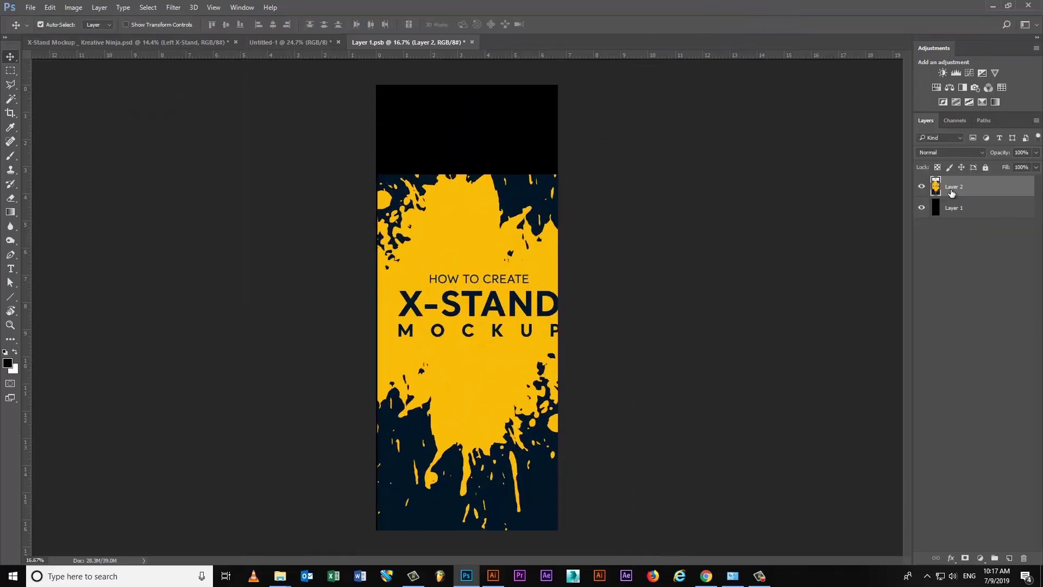
key(ctrl+t)
drag(524, 257, 526, 167)
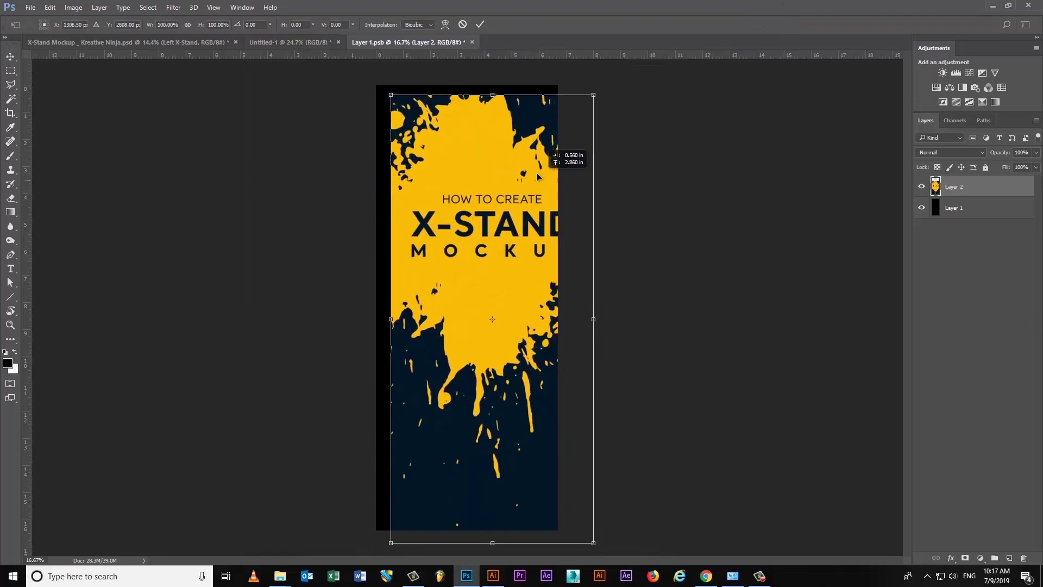
drag(578, 533, 557, 529)
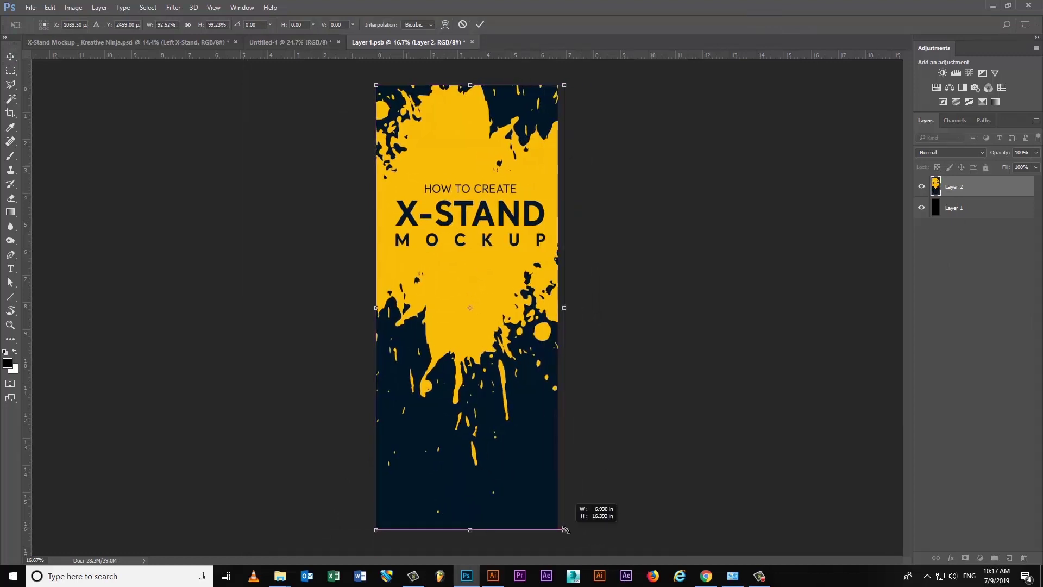
key(Return)
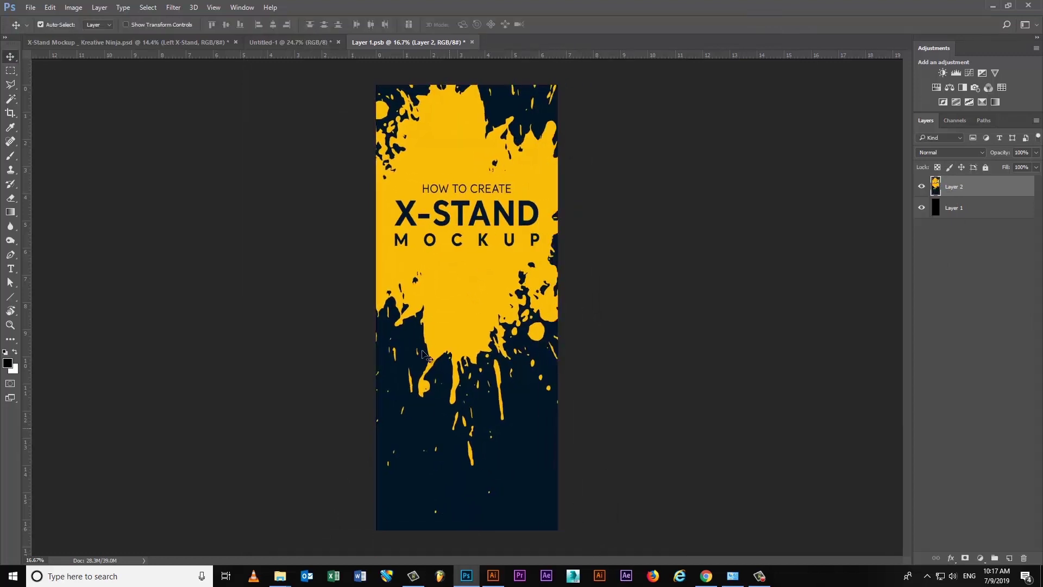
Delete the black placeholder Layer 1, then close and save the smart object contents.
click(962, 216)
key(Delete)
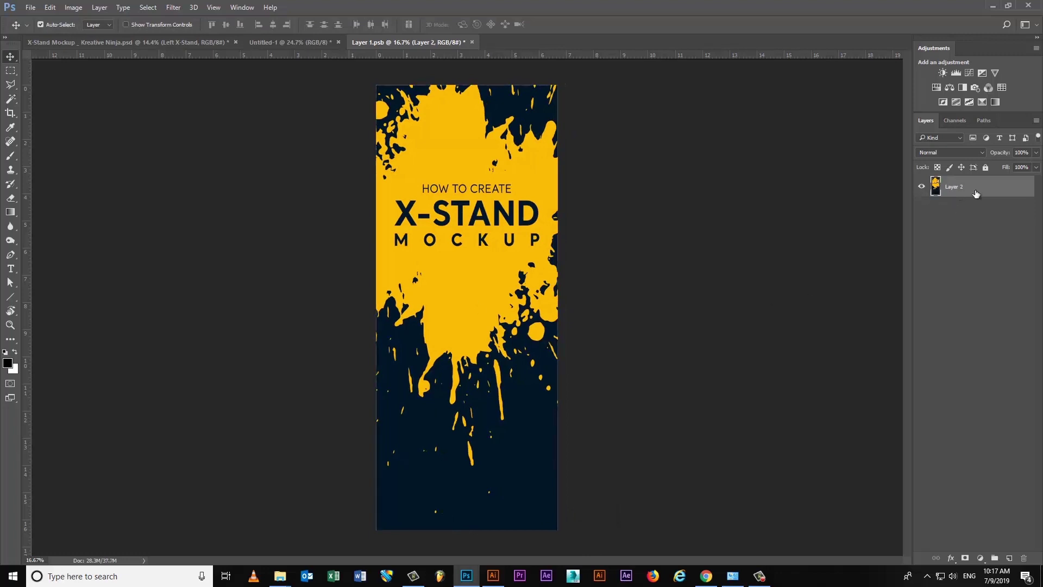
click(471, 43)
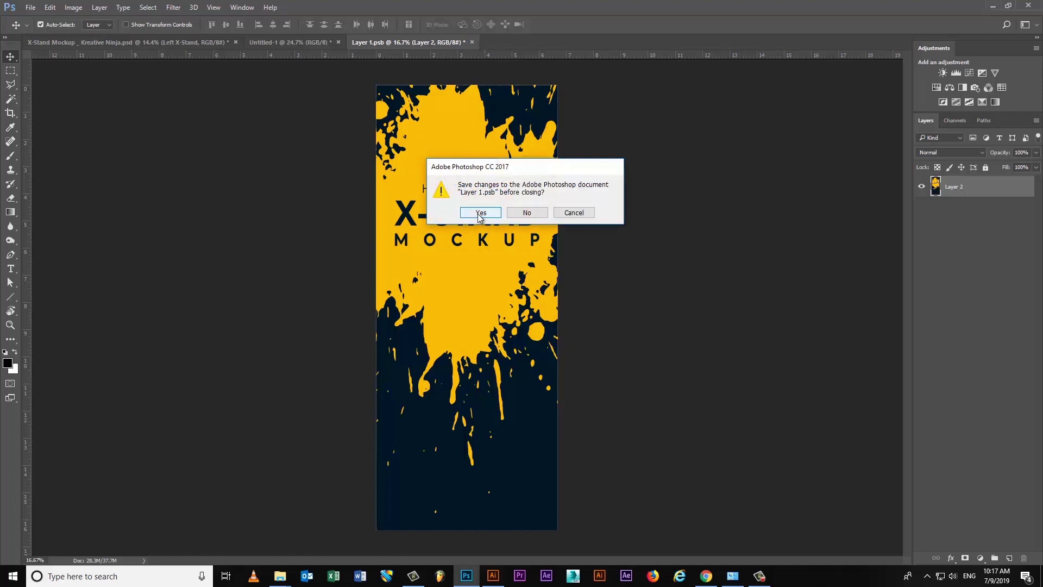
click(480, 213)
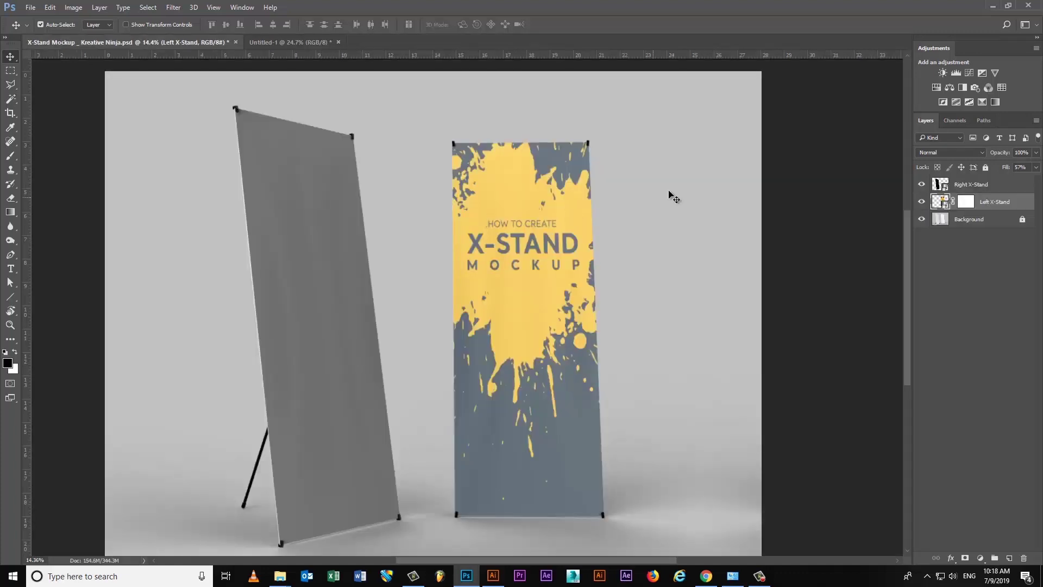
Raise the Left X-Stand layer's fill to 100% and zoom out to check the mockup.
click(1034, 170)
drag(1026, 183, 1041, 184)
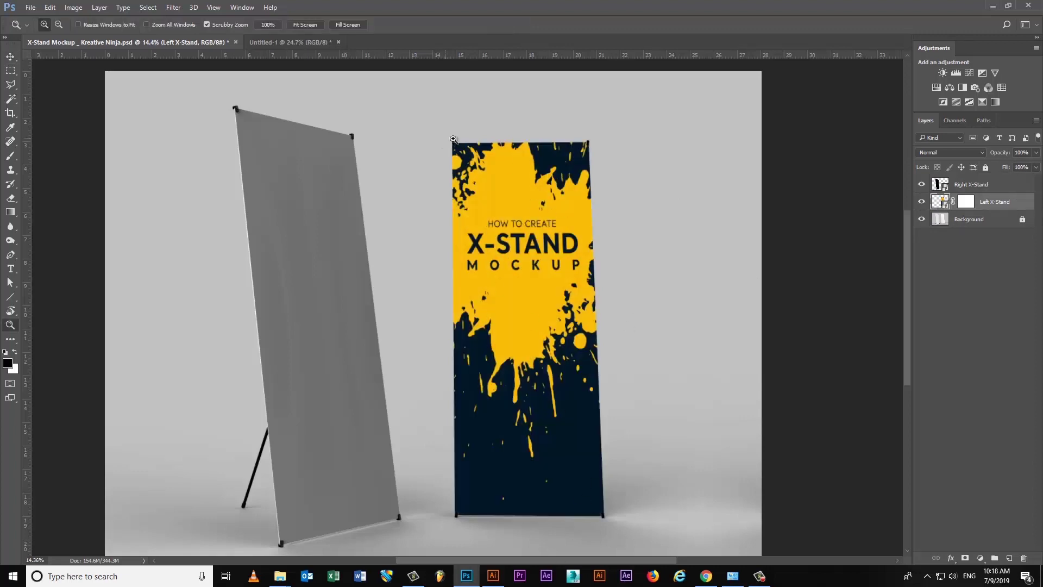
scroll(454, 143, up, 10)
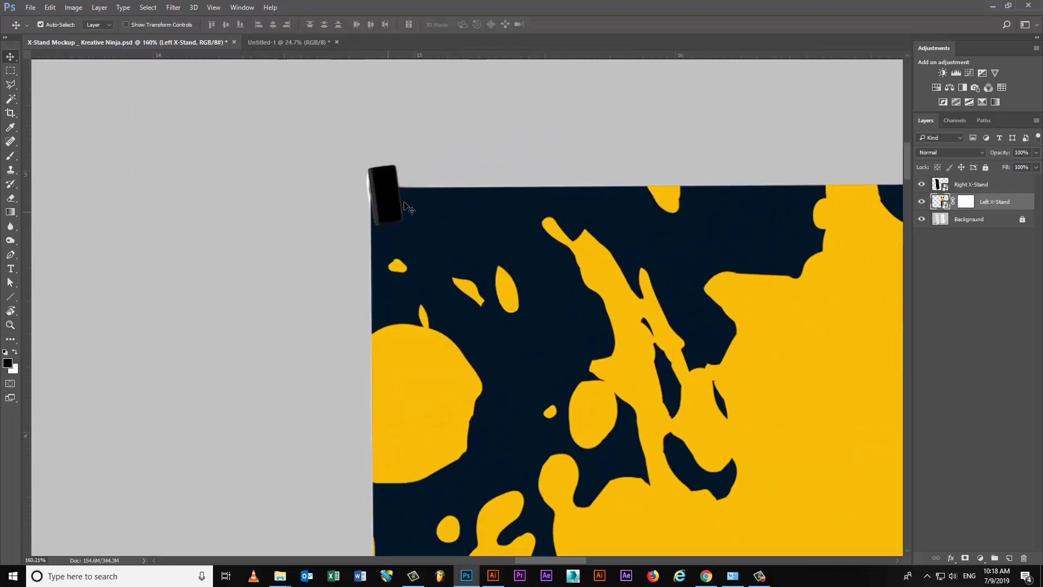
scroll(498, 271, right, 5)
scroll(628, 293, right, 4)
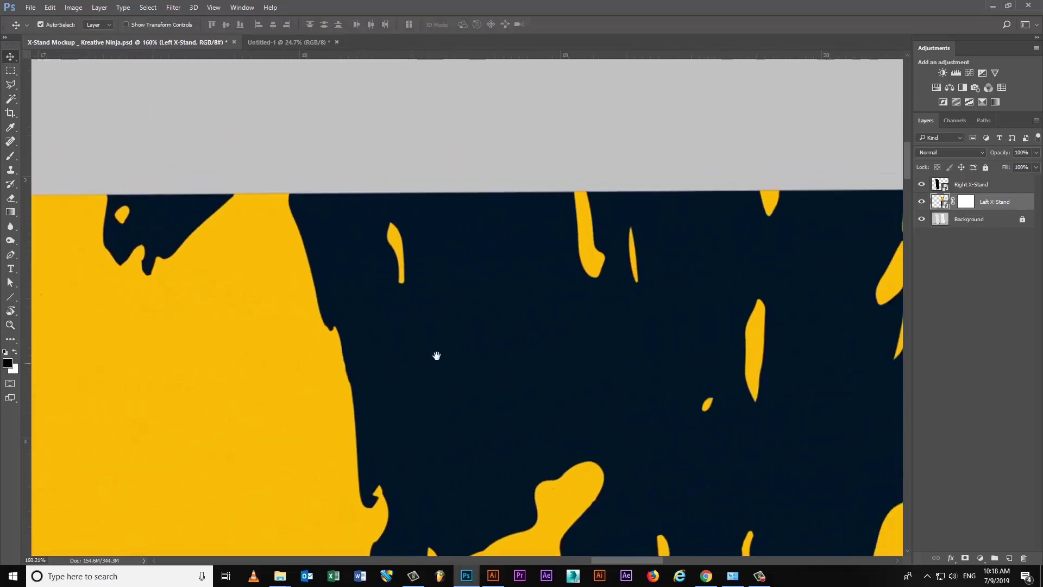
scroll(435, 353, right, 3)
key(z)
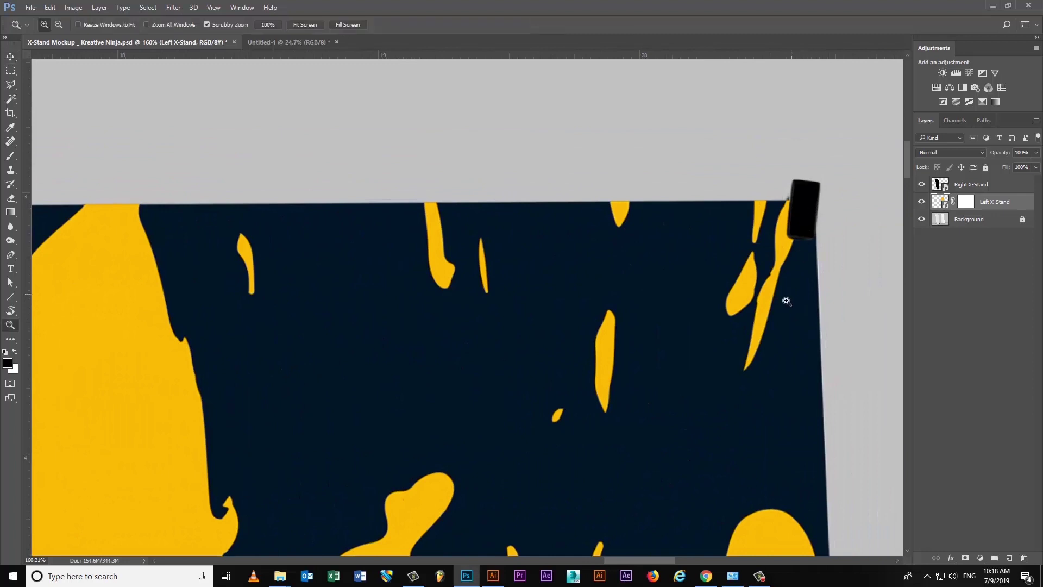
mouse_move(784, 298)
mouse_down()
mouse_move(428, 359)
mouse_move(466, 356)
mouse_up()
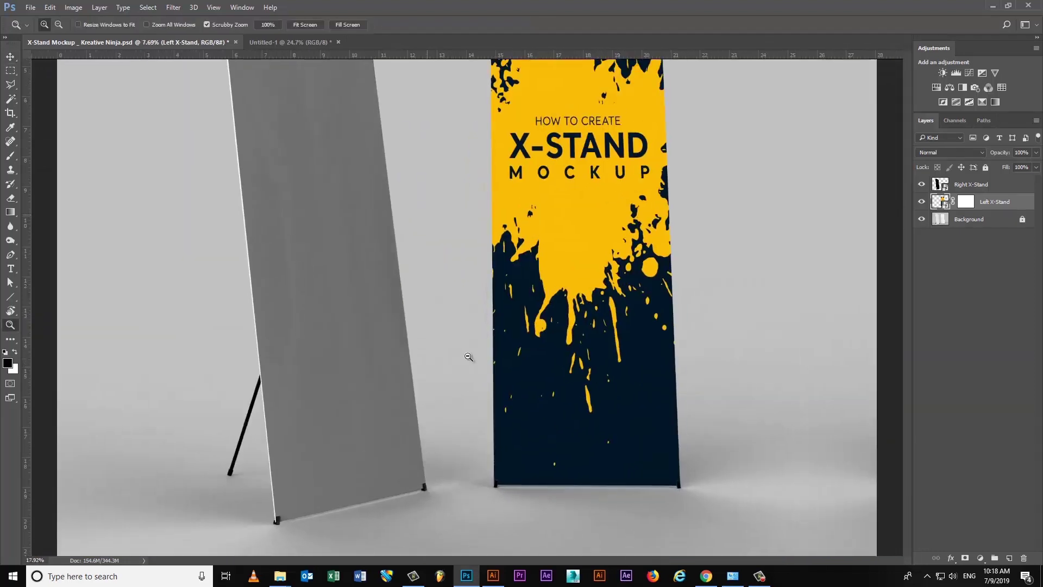
scroll(423, 369, left, 3)
key(v)
Open the Right X-Stand smart object contents and select the teal banner design in Illustrator.
click(311, 361)
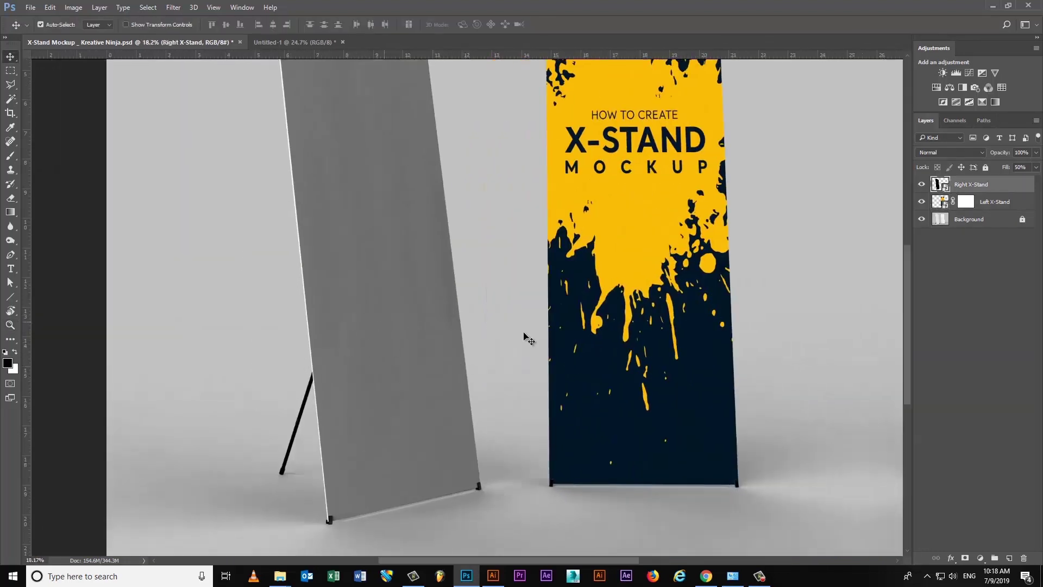
double_click(935, 184)
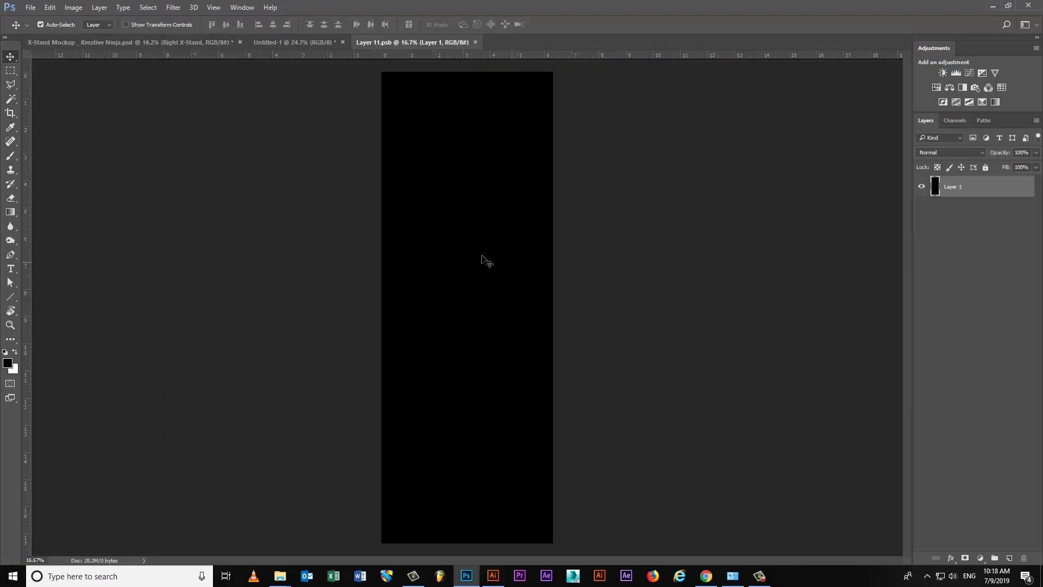
click(496, 575)
click(625, 356)
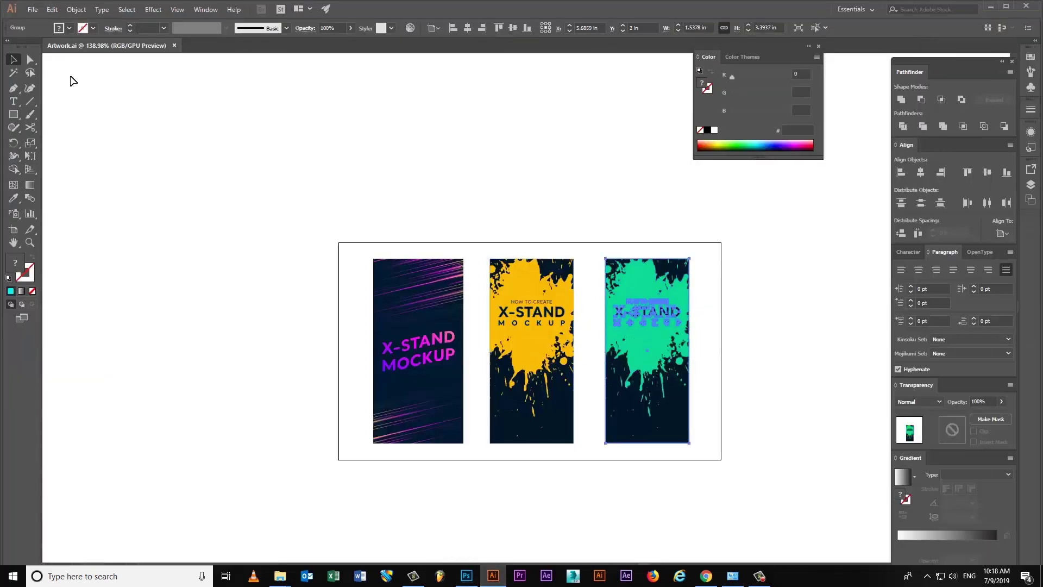
Undo a stray paste, copy the teal banner design in Illustrator, and return to Photoshop.
click(52, 10)
click(63, 72)
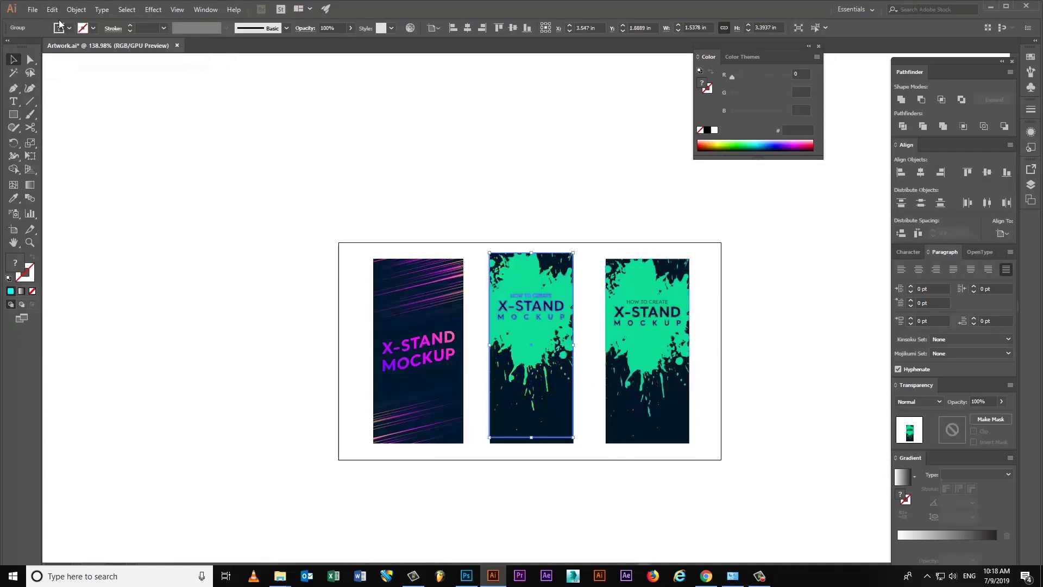
key(ctrl+z)
click(52, 10)
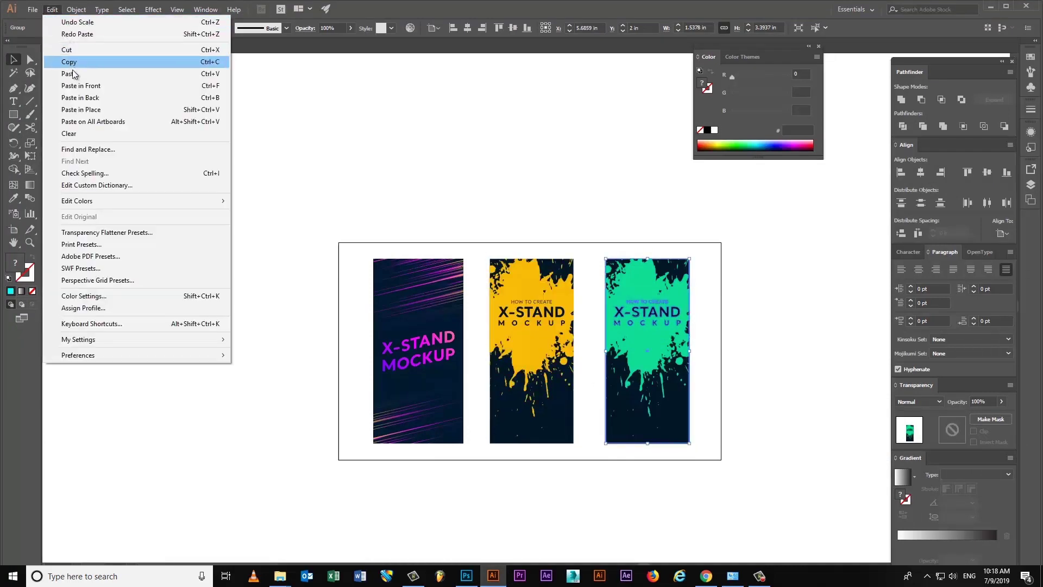
click(74, 67)
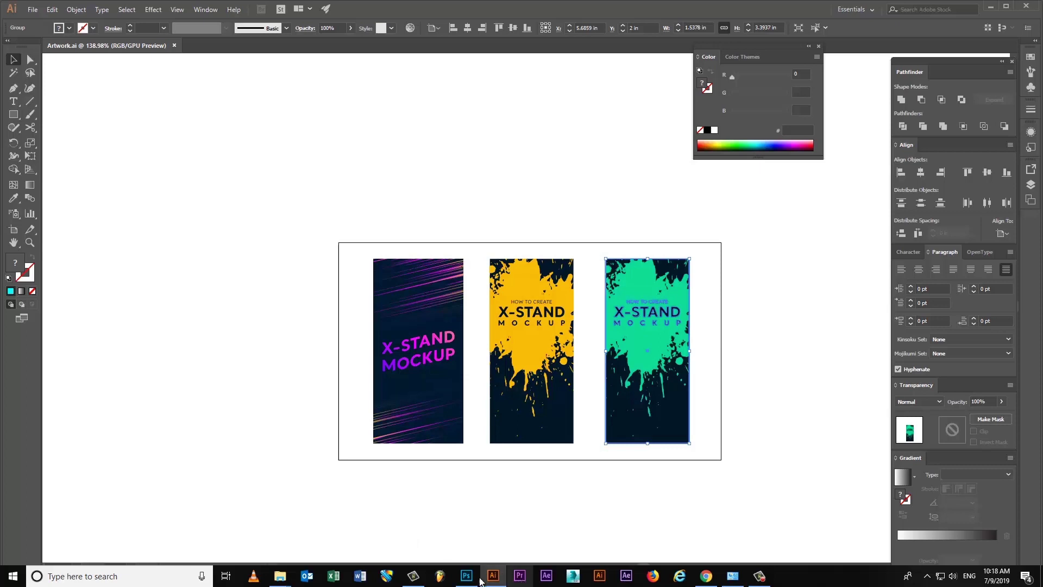
click(467, 577)
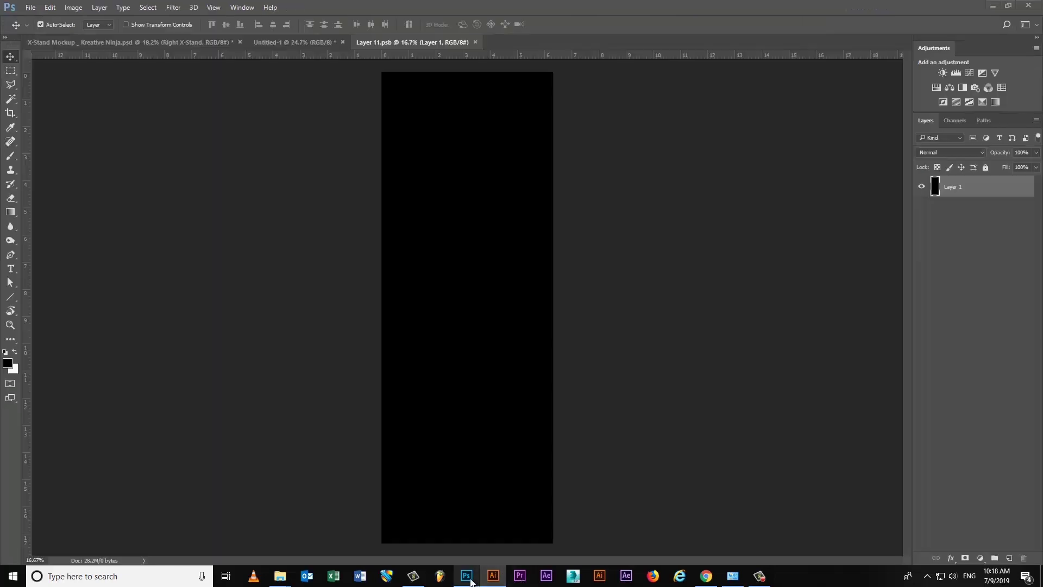
Paste the teal design as pixels into the Right X-Stand contents and enlarge it.
click(50, 7)
click(60, 101)
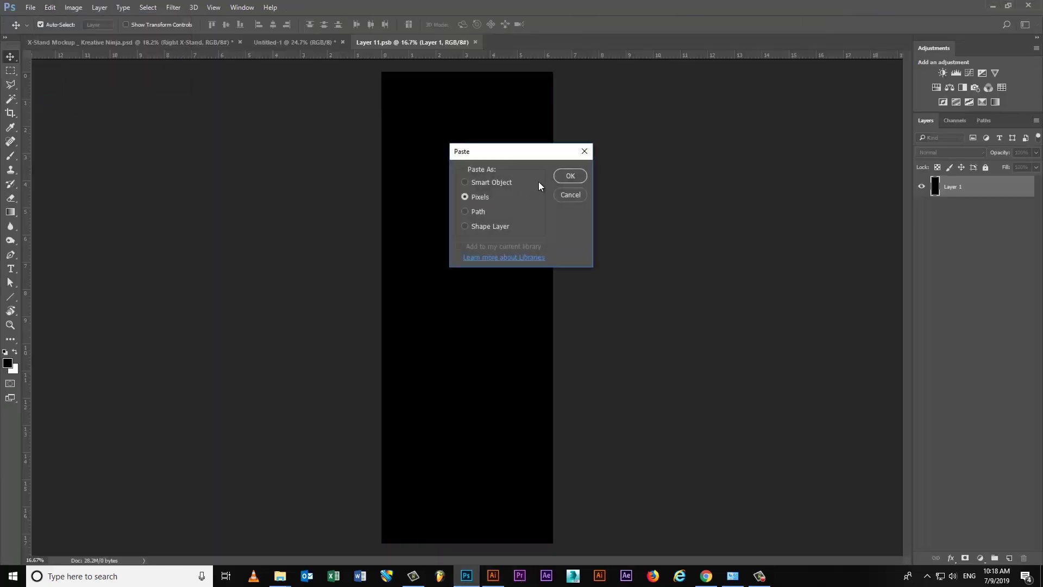
click(568, 176)
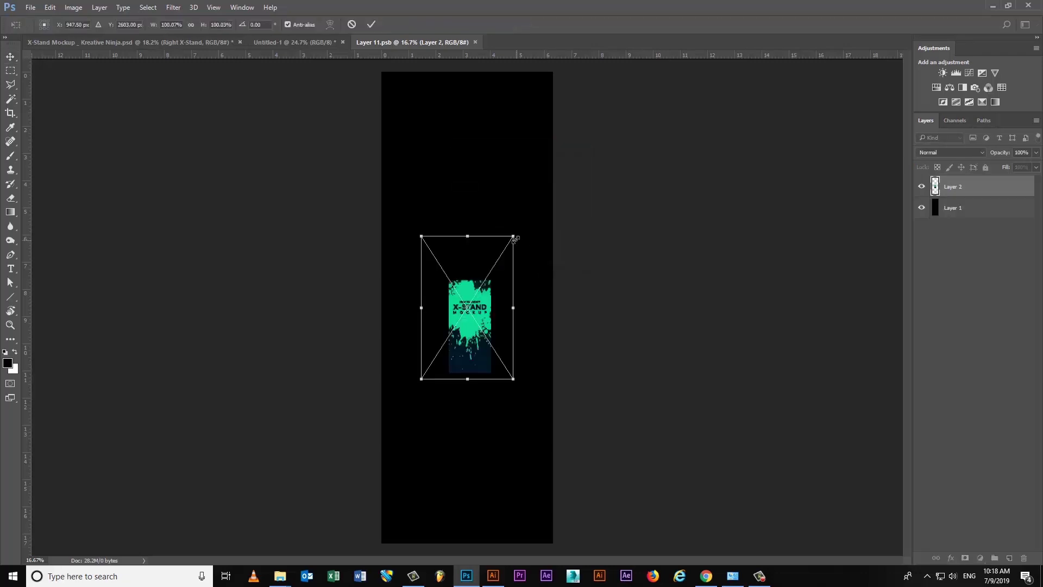
mouse_move(513, 236)
mouse_down()
mouse_move(647, 139)
mouse_move(814, 57)
mouse_up()
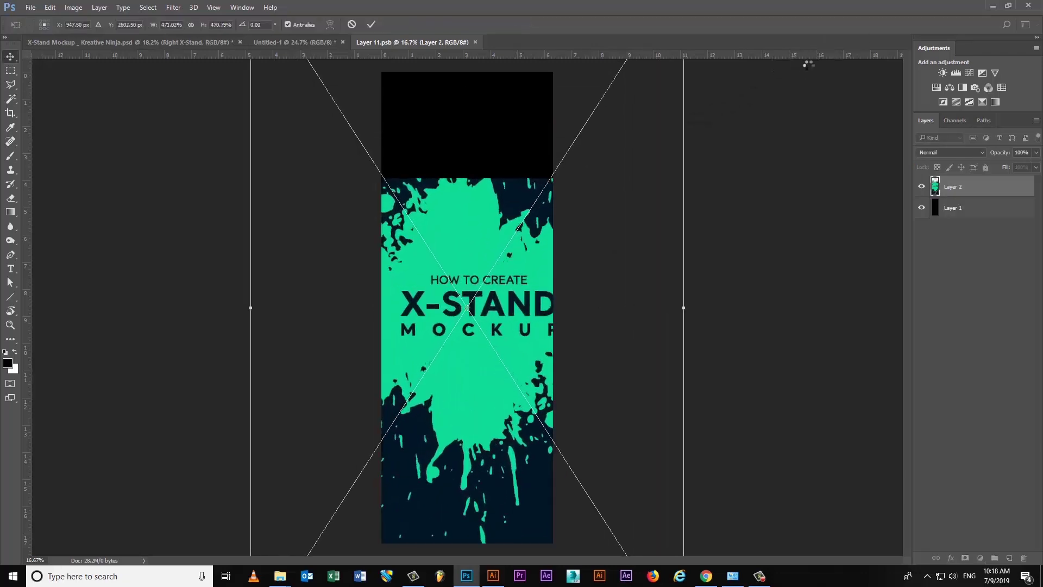
key(Return)
Move and stretch the teal design to fill the whole canvas, then close the contents.
key(ctrl+t)
drag(564, 198, 565, 91)
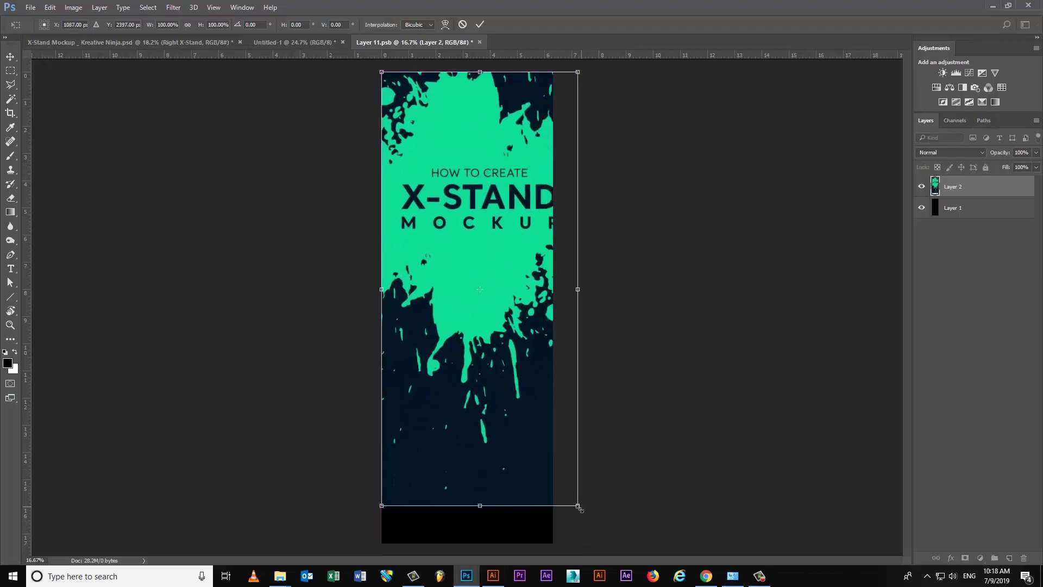
drag(579, 508, 554, 545)
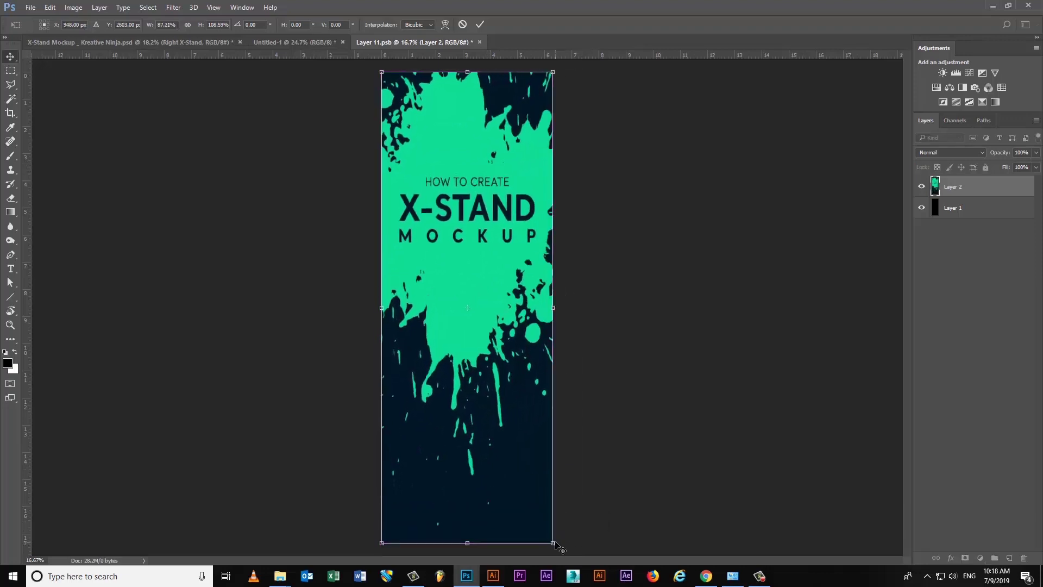
key(Return)
click(479, 42)
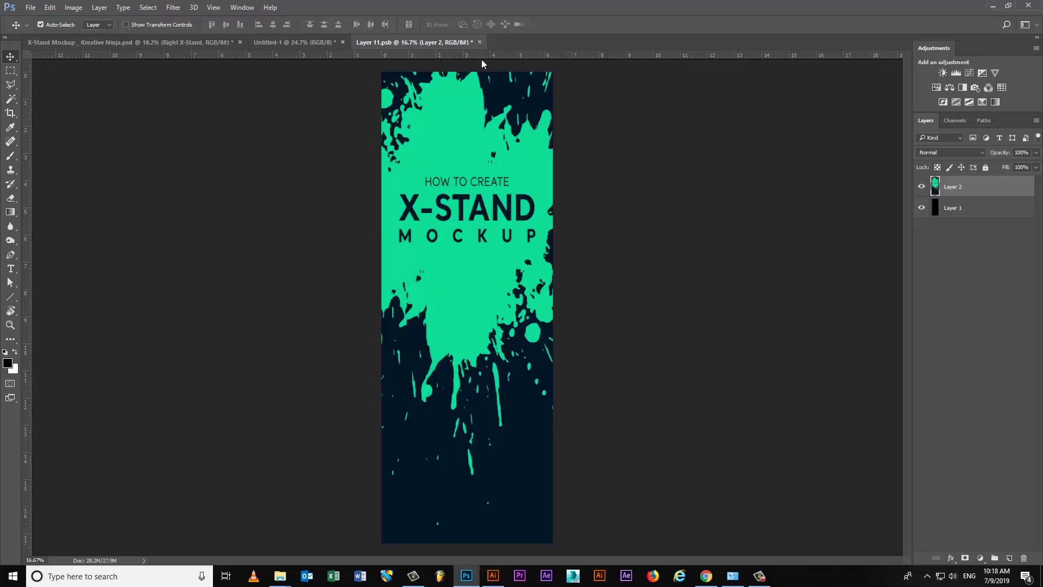
Save the Right X-Stand contents, set its fill to 100%, and zoom in on the top clip.
click(491, 213)
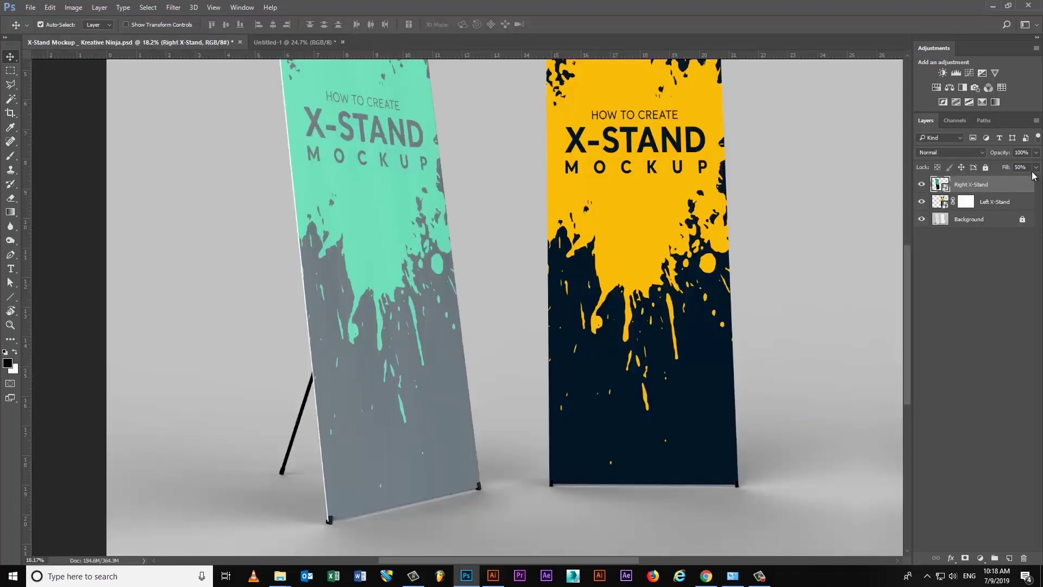
click(1035, 167)
drag(1036, 185, 1039, 184)
key(z)
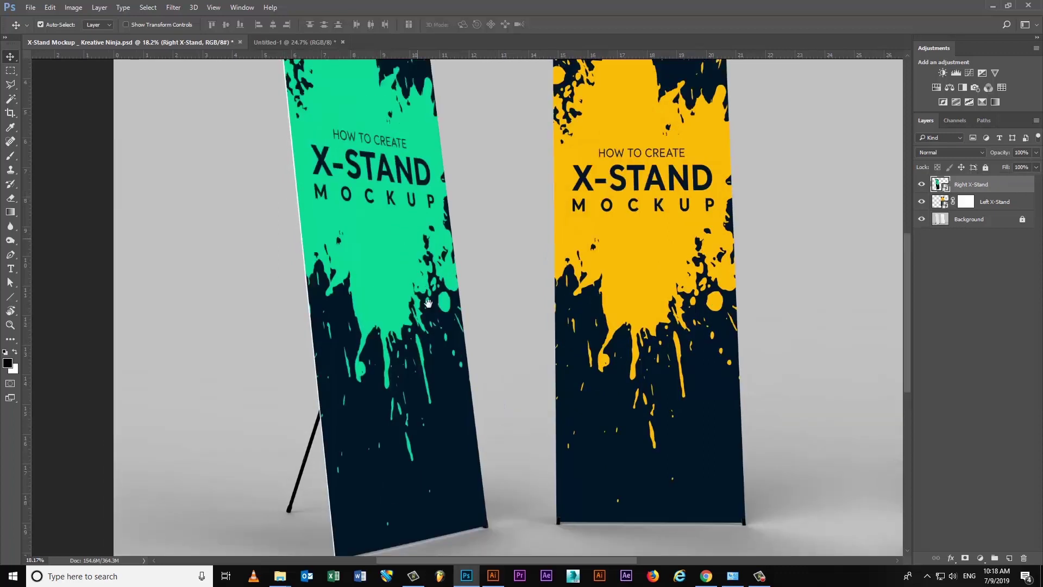
click(334, 128)
drag(335, 128, 386, 165)
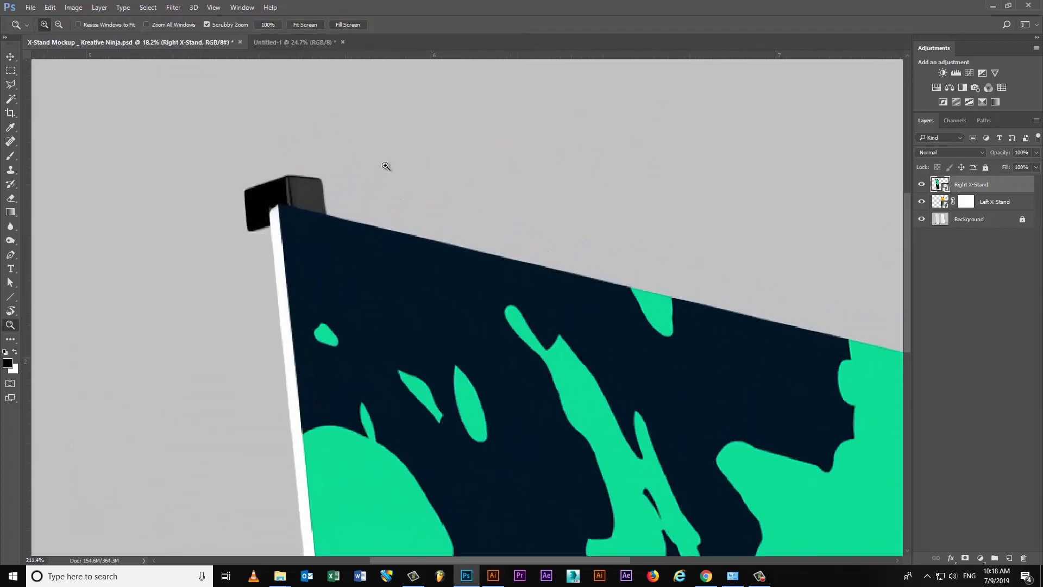
key(v)
click(921, 186)
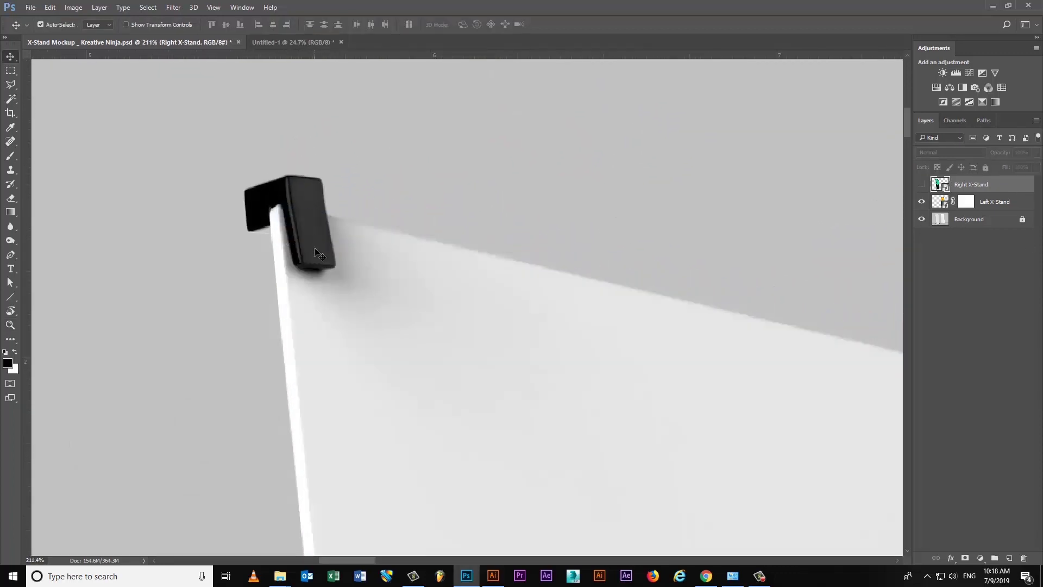
click(922, 186)
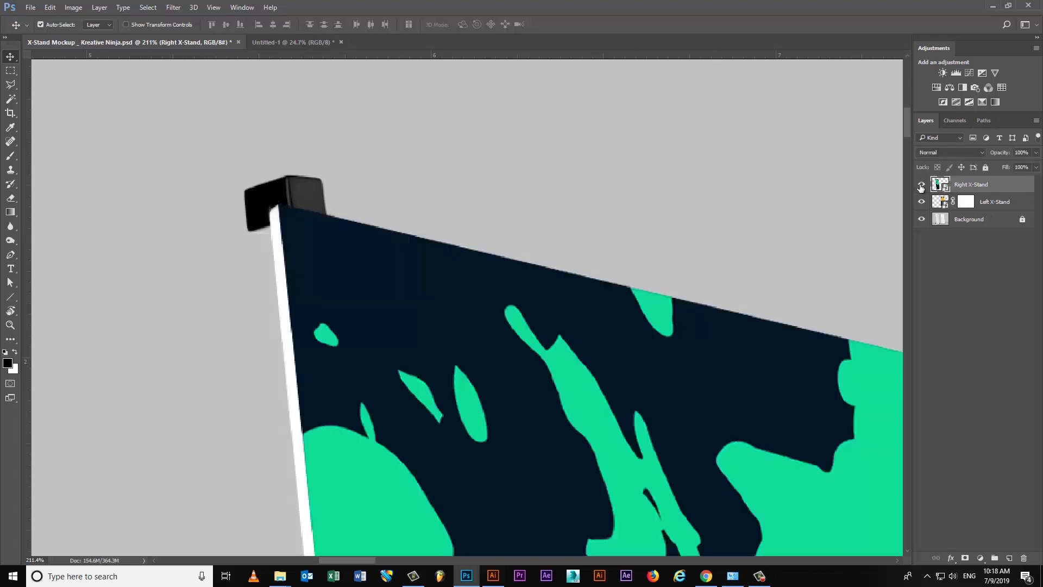
Add a layer mask to Right X-Stand and lower its fill to 53%.
click(964, 558)
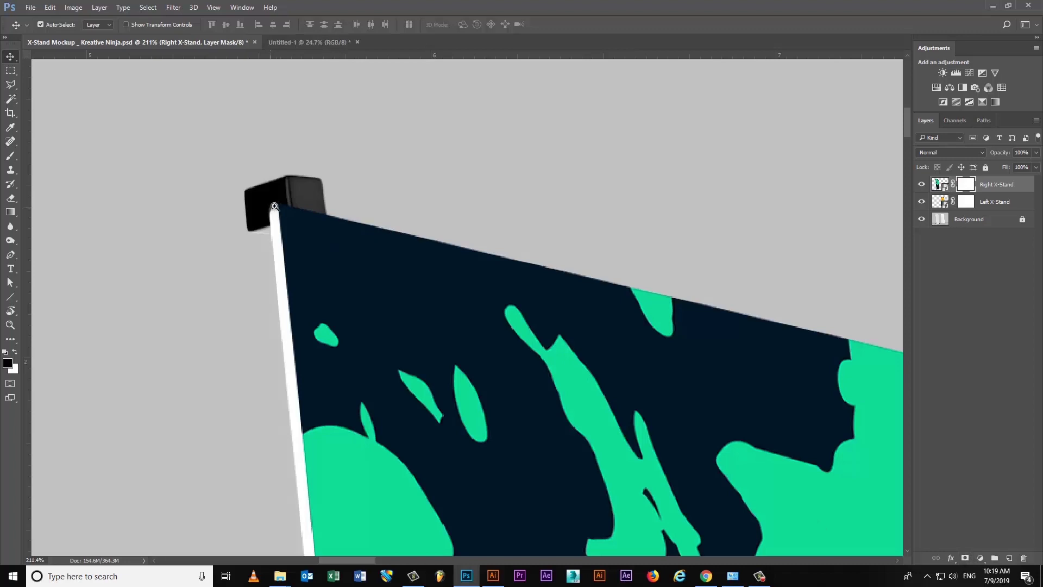
scroll(274, 206, up, 3)
scroll(438, 240, down, 1)
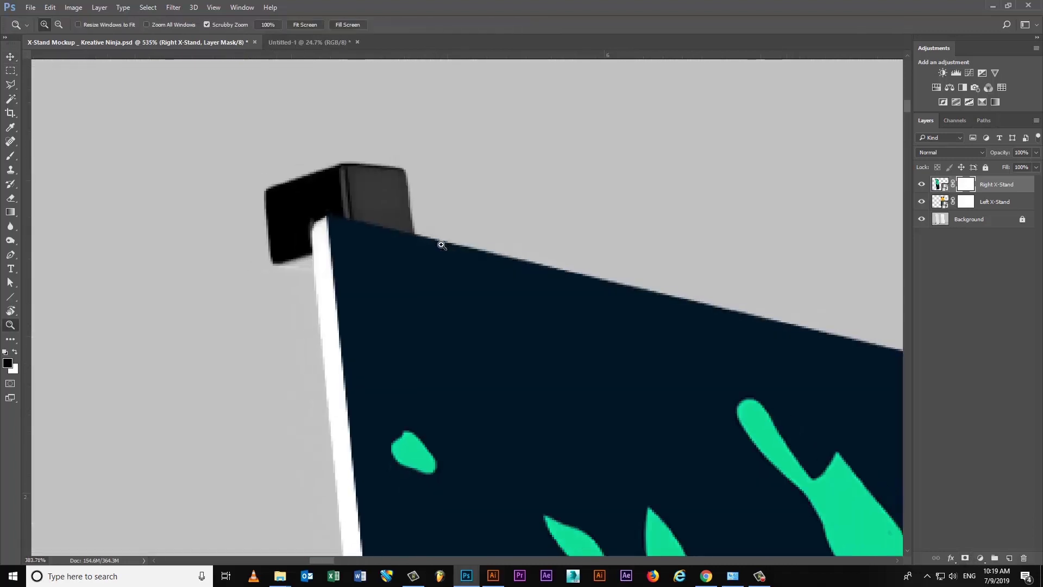
click(1036, 167)
click(1012, 180)
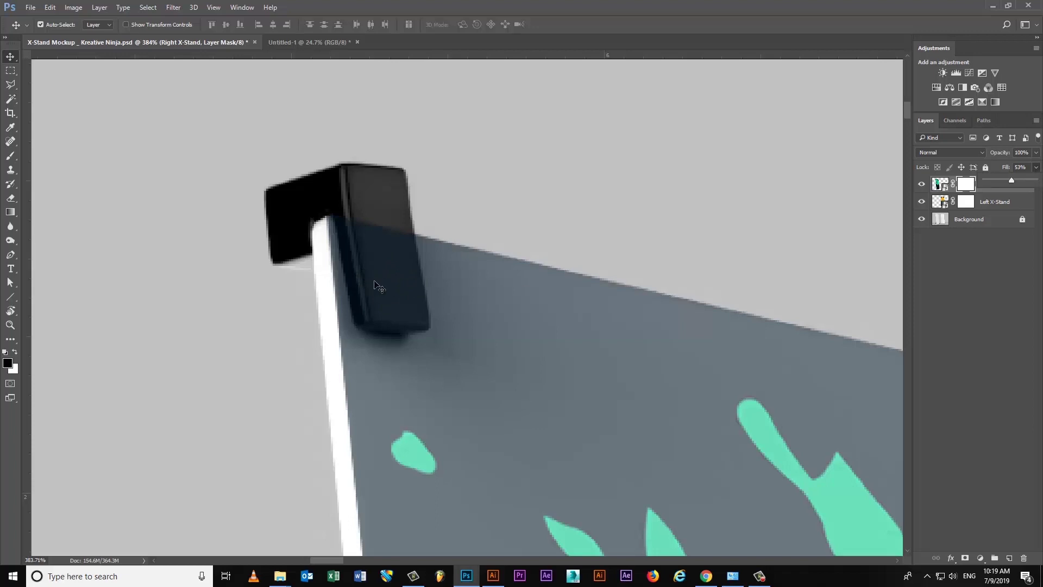
Trace a closed pen path around the banner's top-left clip.
key(p)
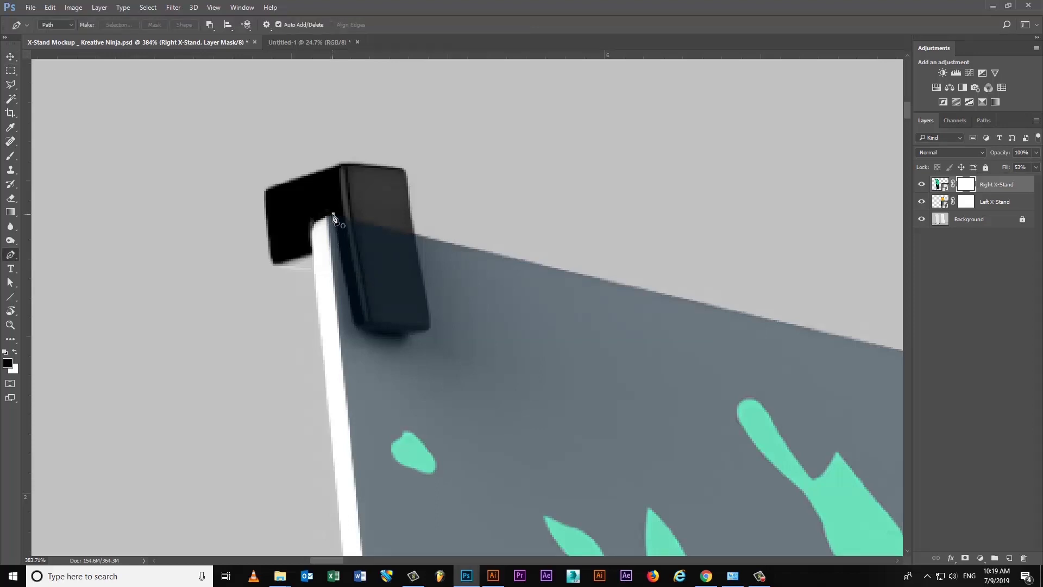
click(333, 214)
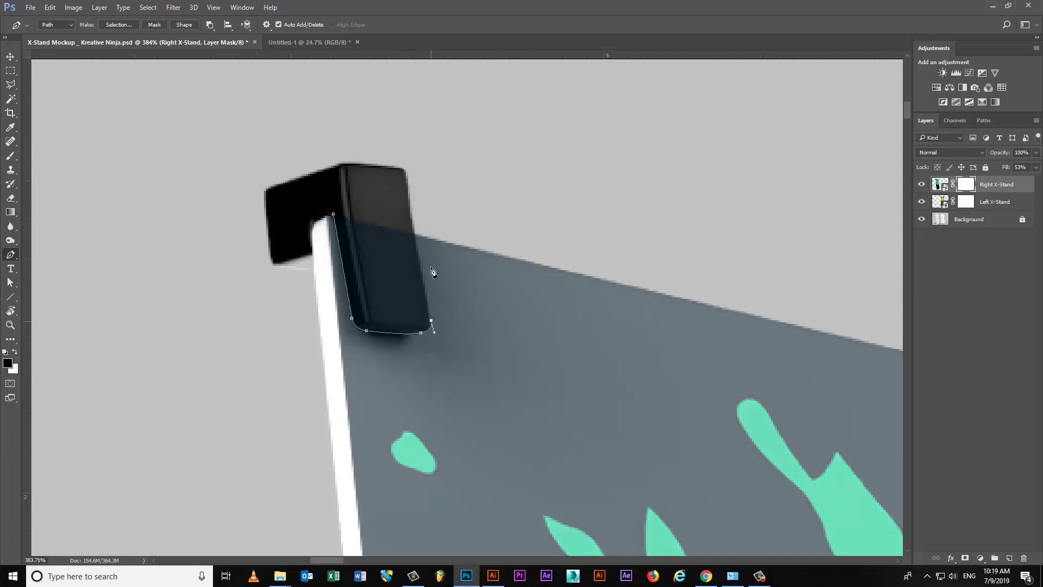
mouse_move(413, 245)
mouse_down()
mouse_move(411, 197)
mouse_move(429, 171)
mouse_up()
click(334, 213)
Fill the clip selection black on the mask, deselect, and restore fill to 100%.
click(589, 169)
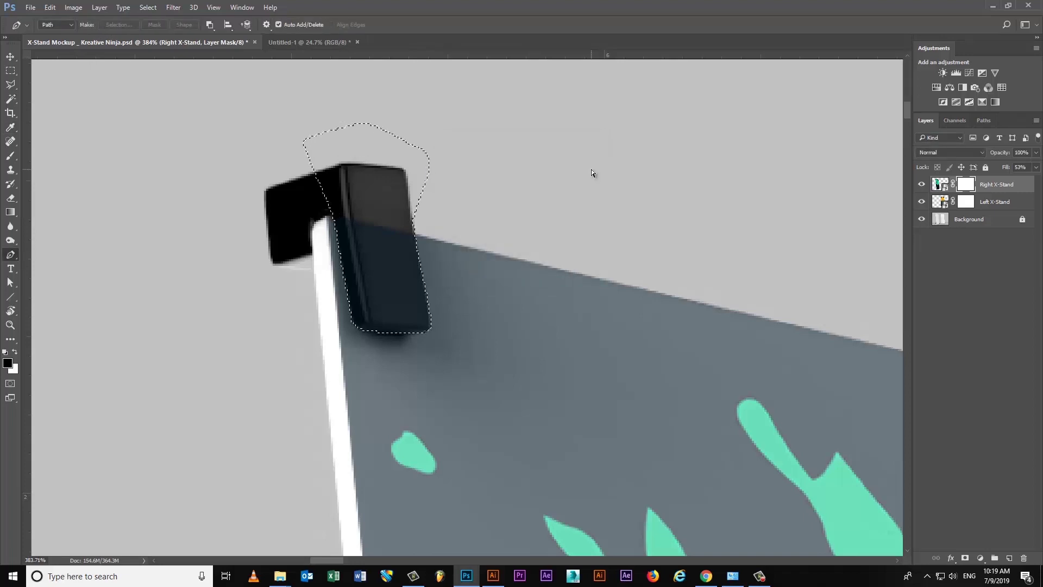
key(alt+BackSpace)
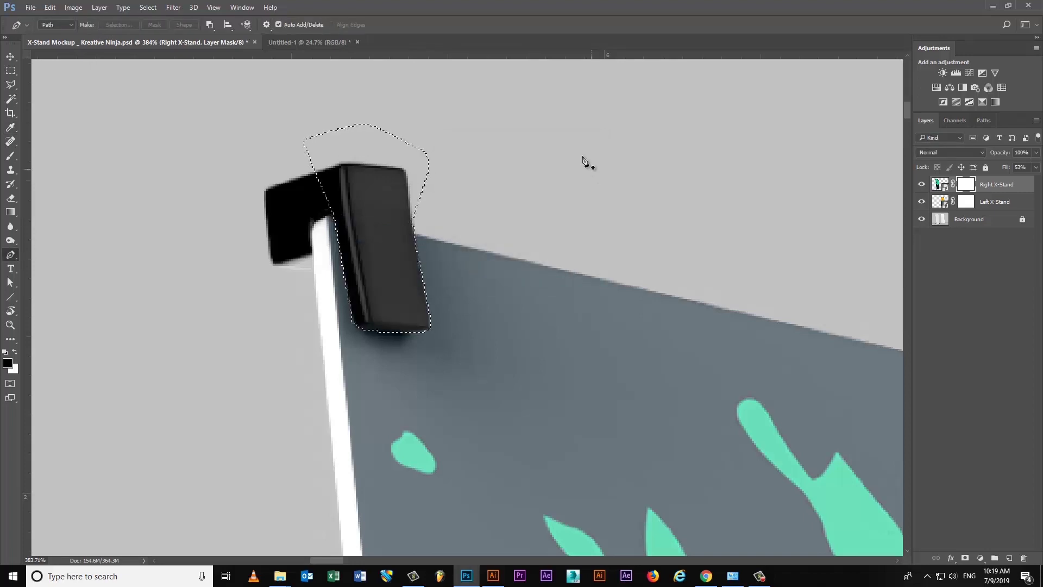
key(ctrl+d)
drag(1038, 170, 1040, 185)
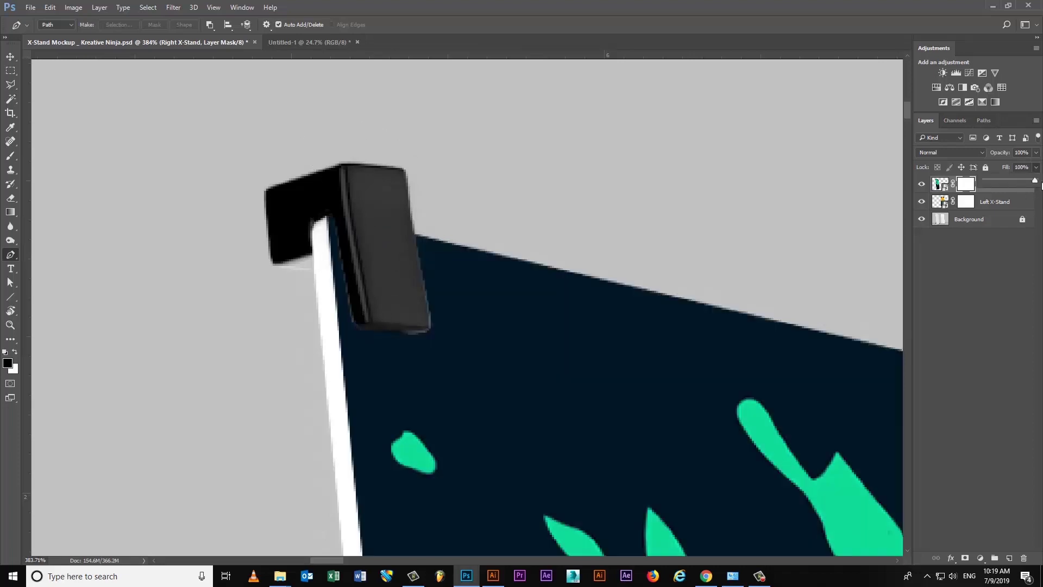
Lower the banner's fill to 49% and zoom in on the top-right clip.
click(1009, 179)
scroll(673, 345, right, 5)
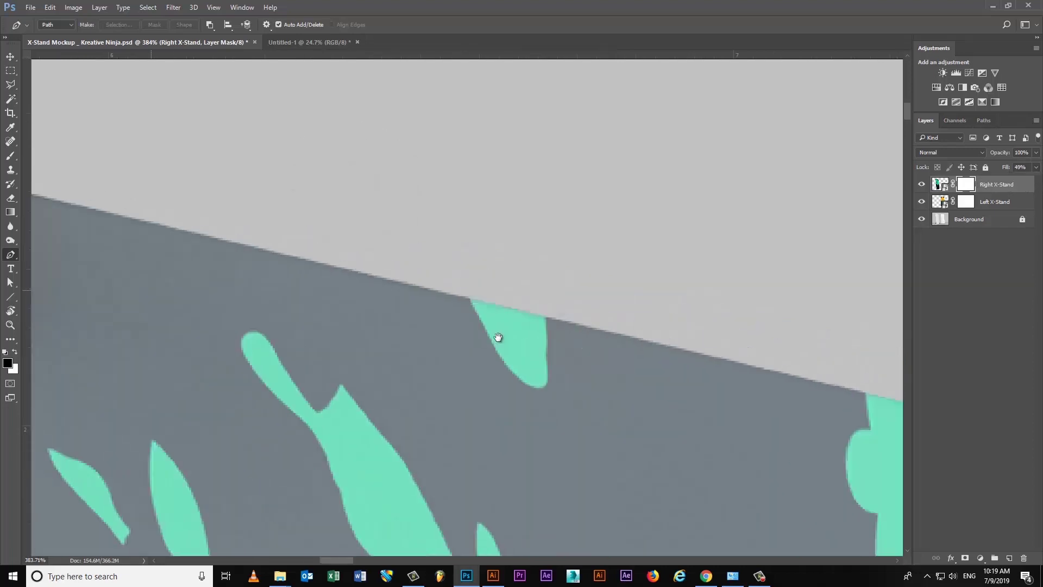
scroll(510, 333, down, 3)
scroll(510, 334, right, 5)
scroll(721, 375, right, 5)
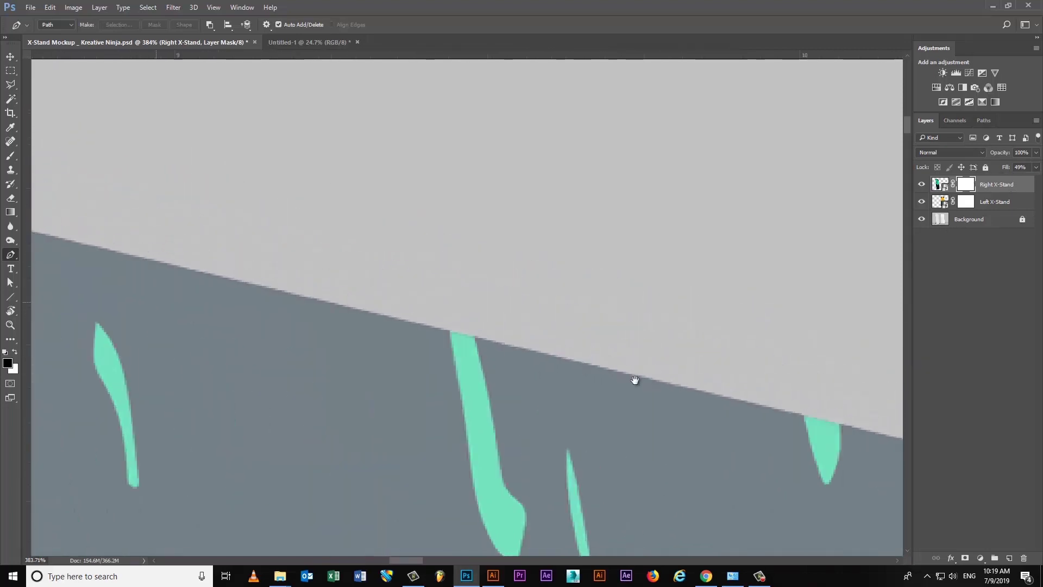
scroll(633, 380, down, 3)
scroll(550, 310, right, 3)
drag(694, 261, 679, 262)
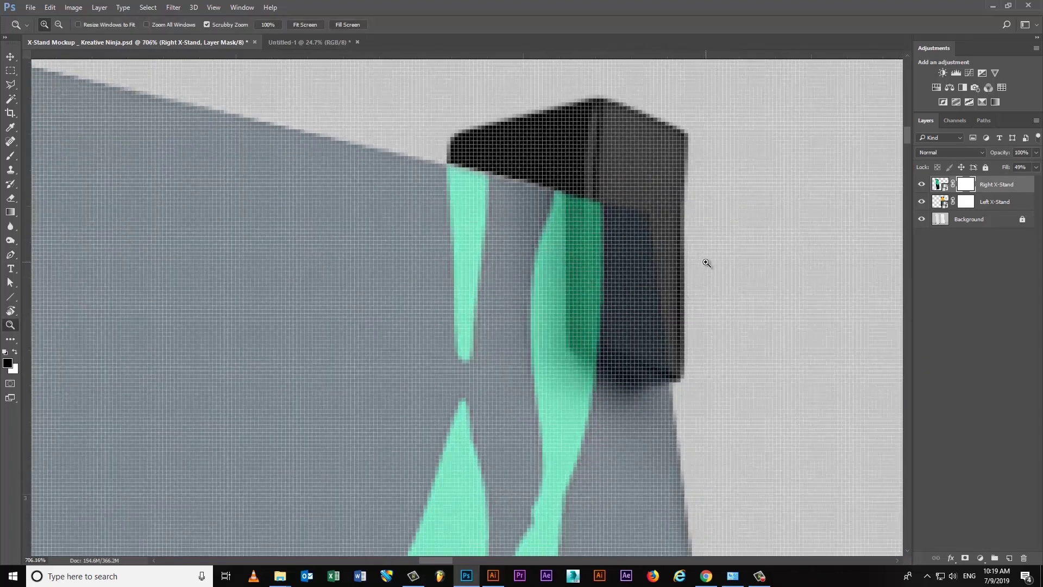
Paint black on the mask with a smaller brush over the top-right clip.
key(e)
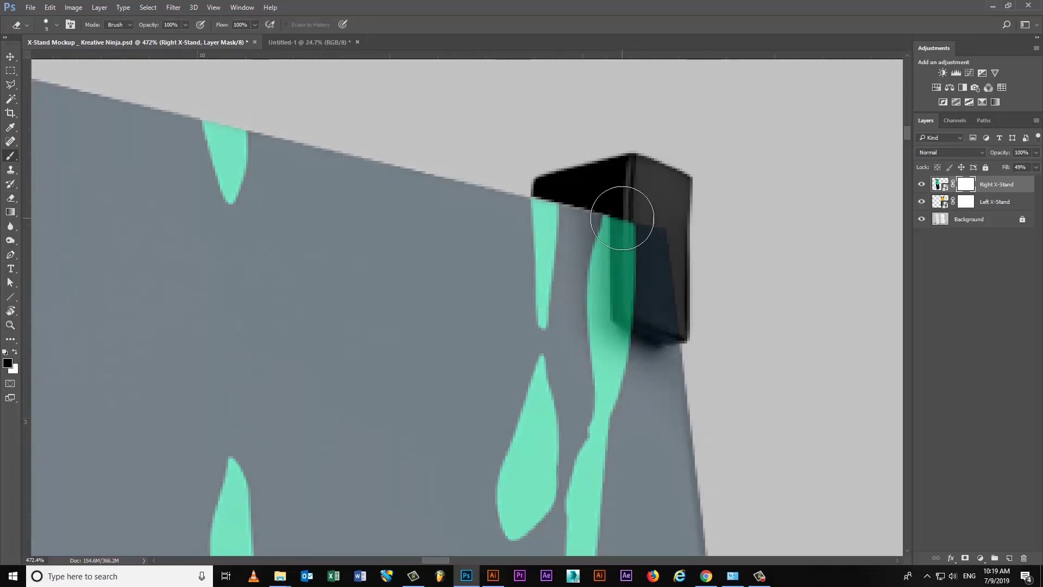
key(b)
key(bracketleft)
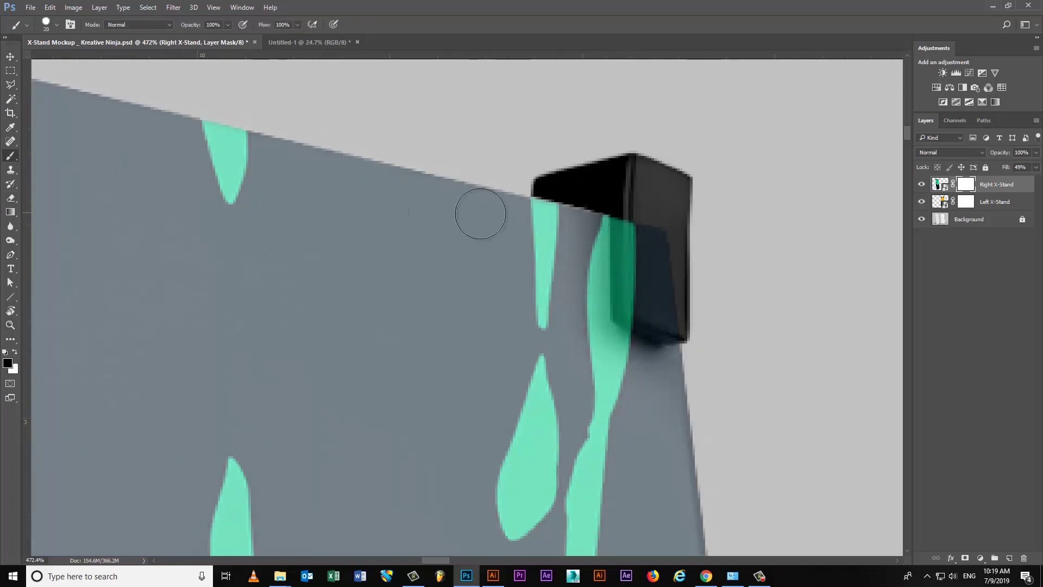
key(bracketleft)
key(bracketleft)
mouse_move(623, 231)
mouse_down()
mouse_move(624, 303)
mouse_move(676, 329)
mouse_move(663, 237)
mouse_move(645, 235)
mouse_move(639, 307)
mouse_move(625, 315)
mouse_move(651, 394)
mouse_move(635, 412)
mouse_move(600, 343)
mouse_move(596, 158)
mouse_move(575, 177)
mouse_move(582, 310)
mouse_move(638, 377)
mouse_up()
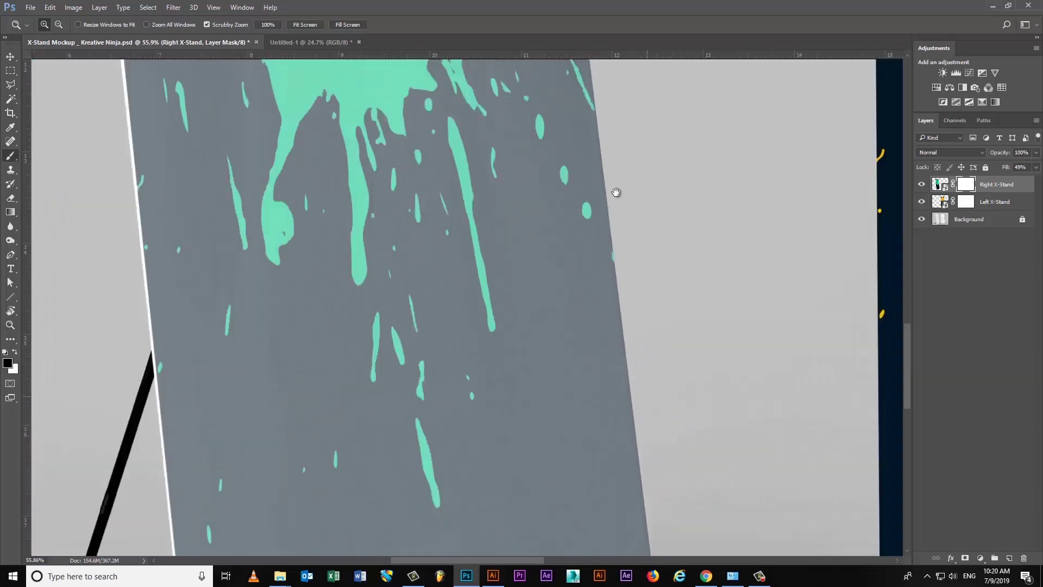
Paint the mask black over both bottom feet to remove the teal artwork.
scroll(614, 255, down, 5)
mouse_move(581, 158)
mouse_down()
mouse_move(679, 208)
mouse_move(723, 209)
mouse_up()
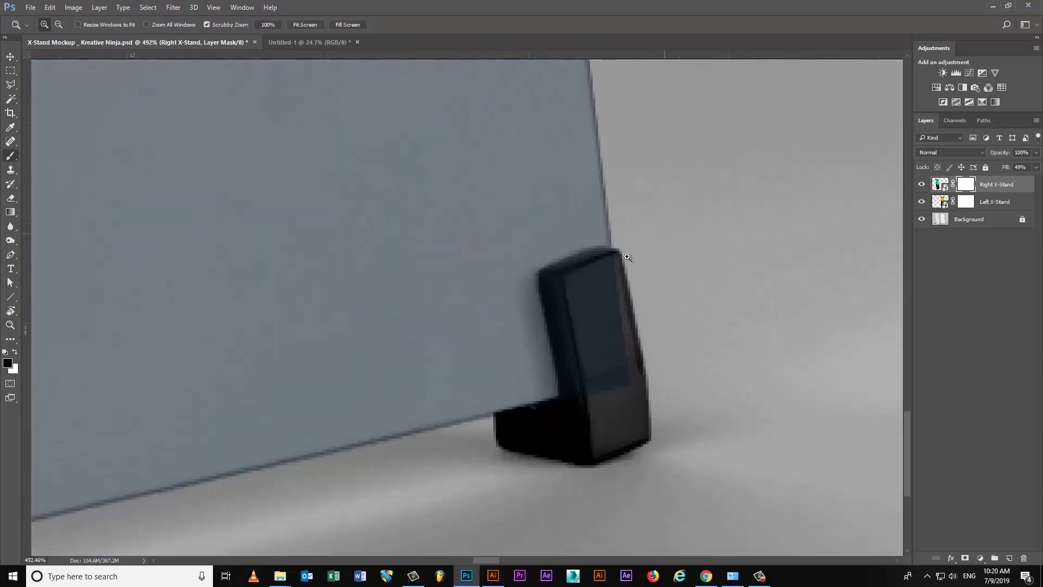
key(b)
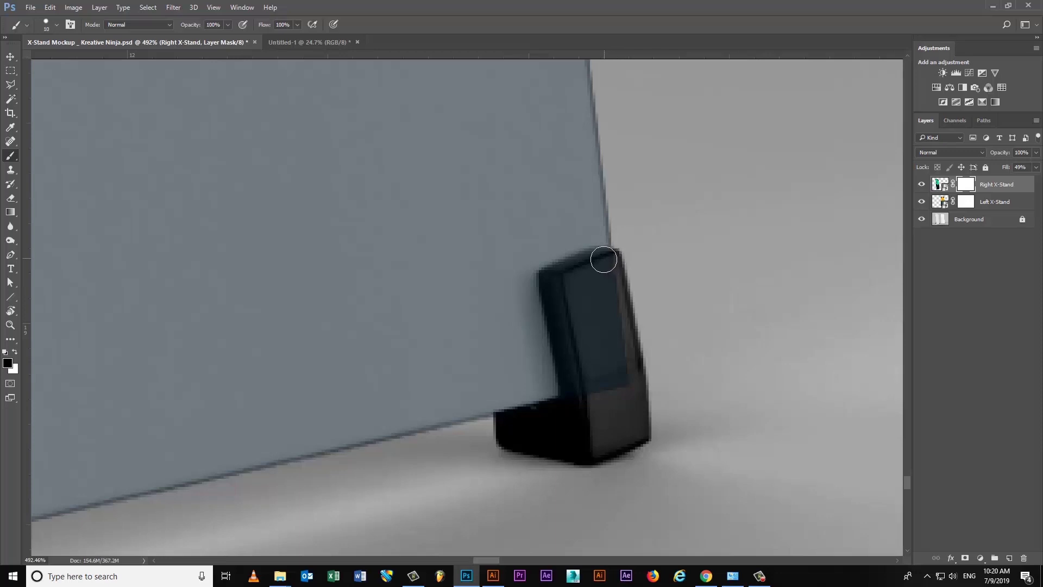
mouse_move(611, 255)
mouse_down()
mouse_move(555, 277)
mouse_move(583, 396)
mouse_move(626, 365)
mouse_move(610, 272)
mouse_move(577, 319)
mouse_move(619, 352)
mouse_move(596, 321)
mouse_move(563, 327)
mouse_up()
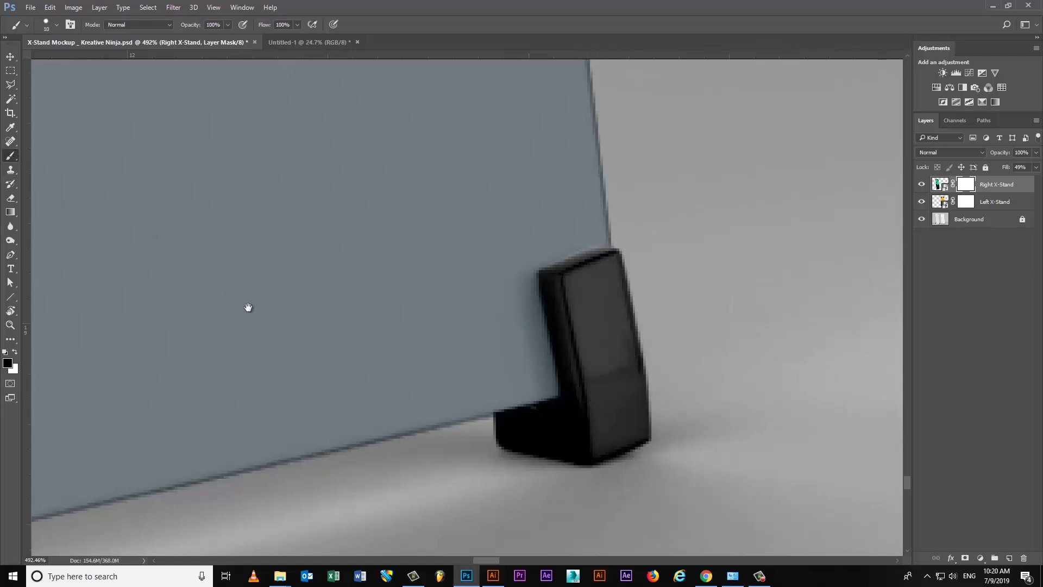
mouse_move(248, 307)
mouse_down()
mouse_move(331, 304)
mouse_move(116, 302)
mouse_move(249, 216)
mouse_move(558, 189)
mouse_move(517, 282)
mouse_move(472, 296)
mouse_up()
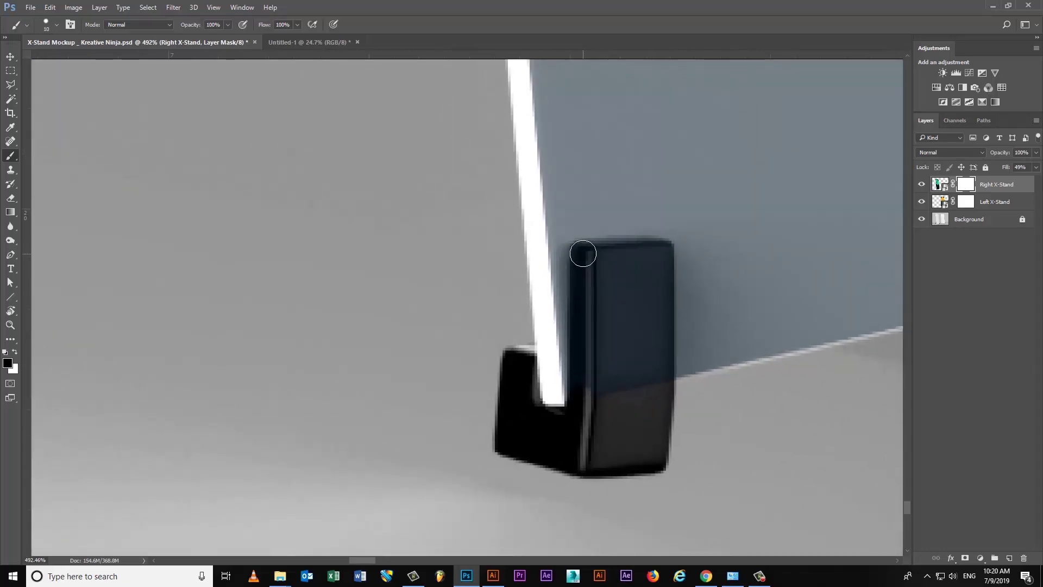
mouse_move(583, 253)
mouse_down()
mouse_move(656, 250)
mouse_move(658, 263)
mouse_move(660, 254)
mouse_up()
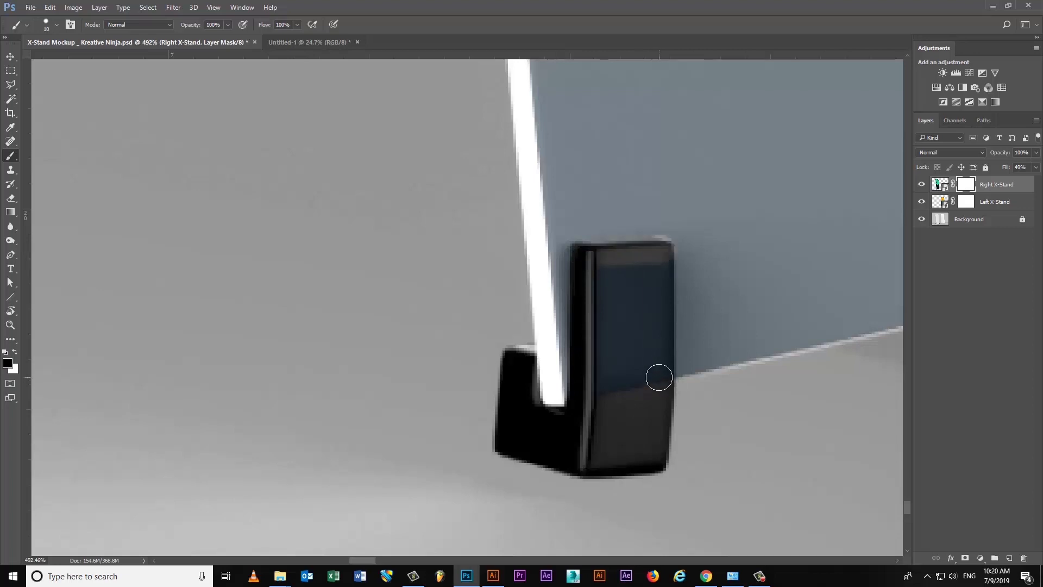
mouse_move(659, 377)
mouse_down()
mouse_move(645, 272)
mouse_move(633, 382)
mouse_move(611, 272)
mouse_move(598, 363)
mouse_move(615, 352)
mouse_up()
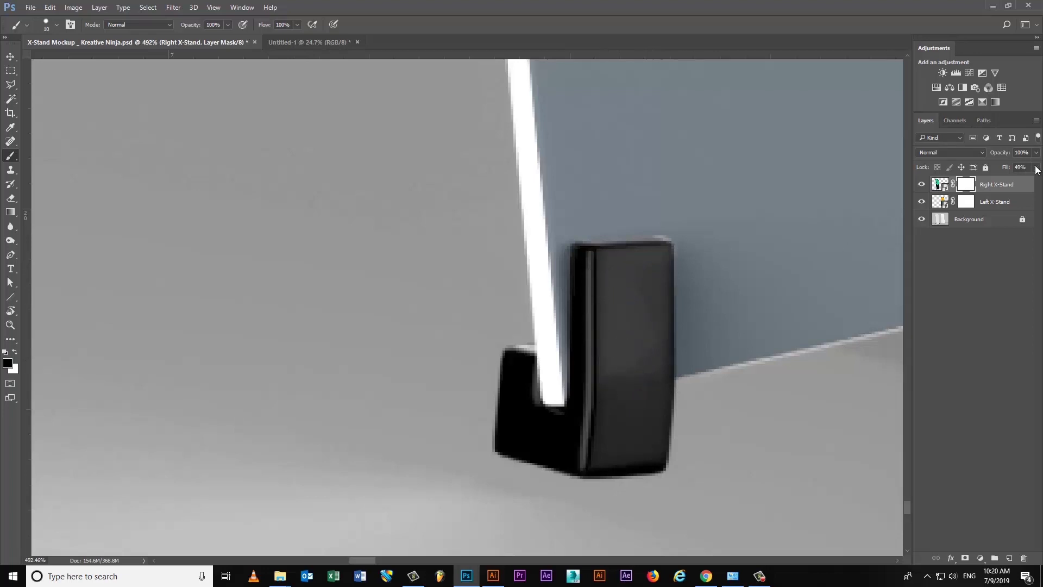
Restore the banner fill to 100%, fit the mockup on screen, and select the Background layer.
drag(1010, 180, 1035, 180)
key(z)
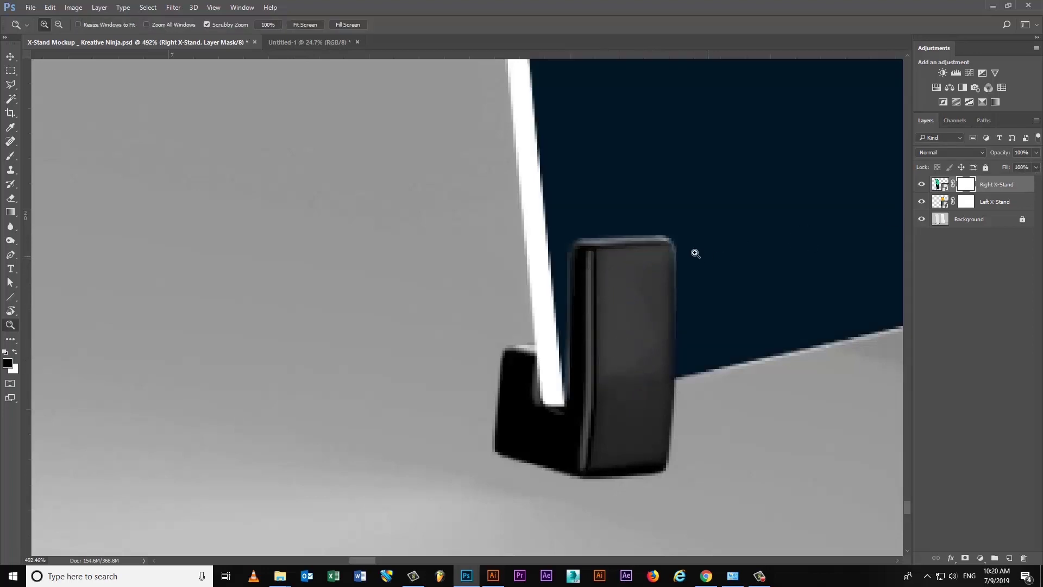
drag(694, 249, 544, 234)
key(b)
key(ctrl+0)
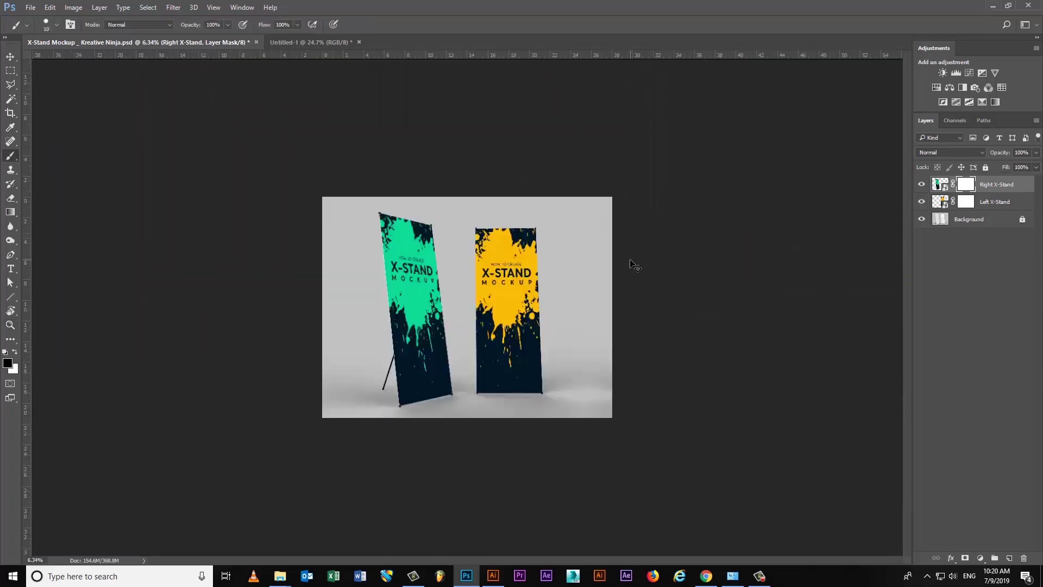
key(v)
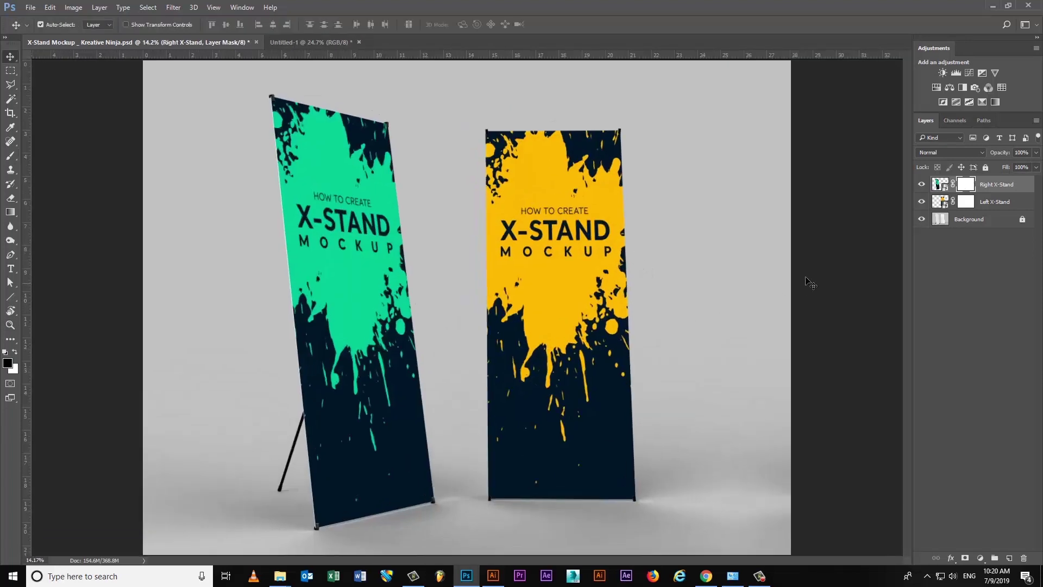
click(809, 282)
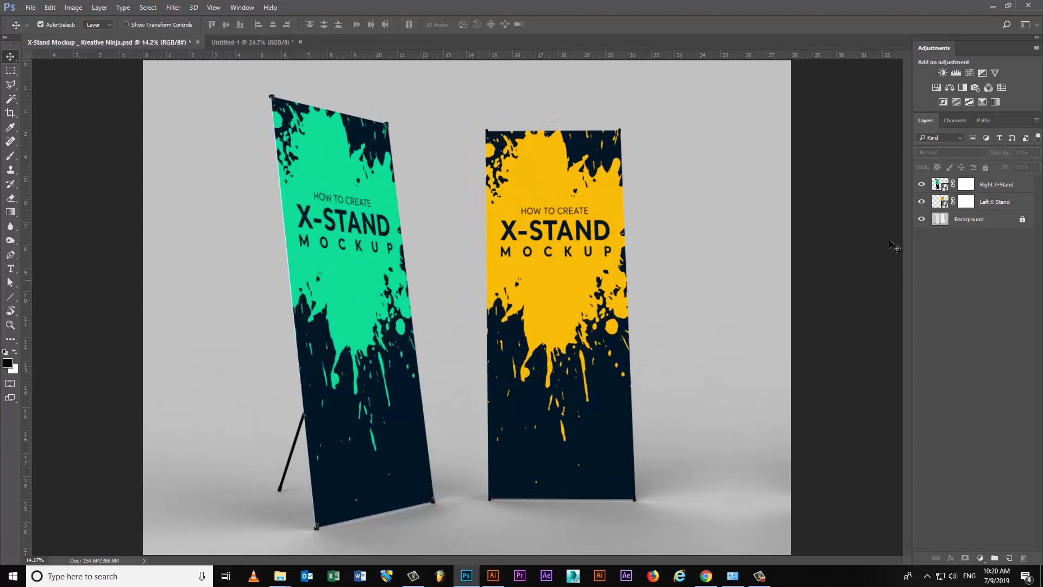
click(975, 220)
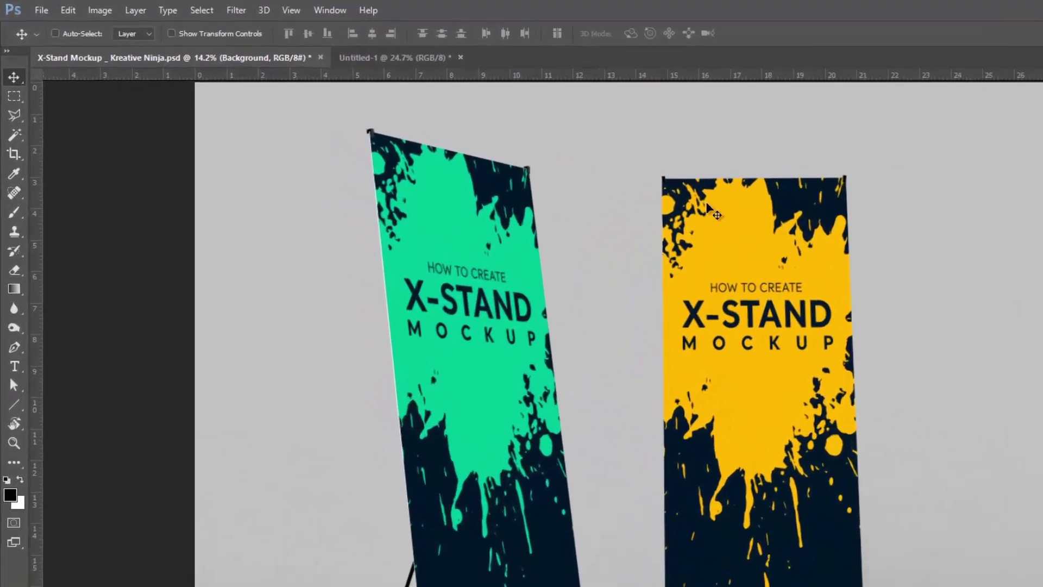
Duplicate the Background, unlock it, rename it 'Relections & Shadows', and move it to the top.
click(142, 11)
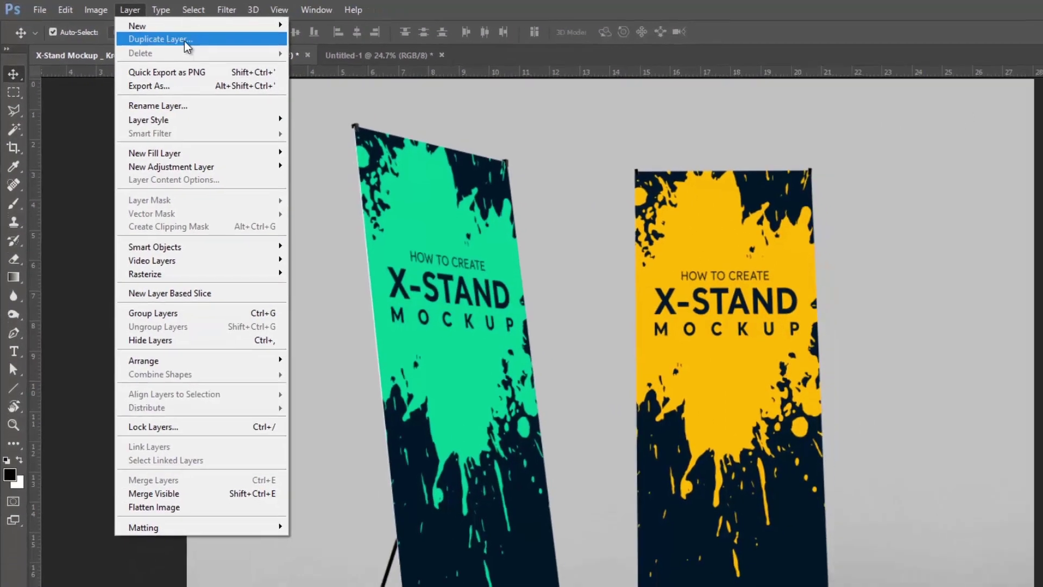
click(185, 45)
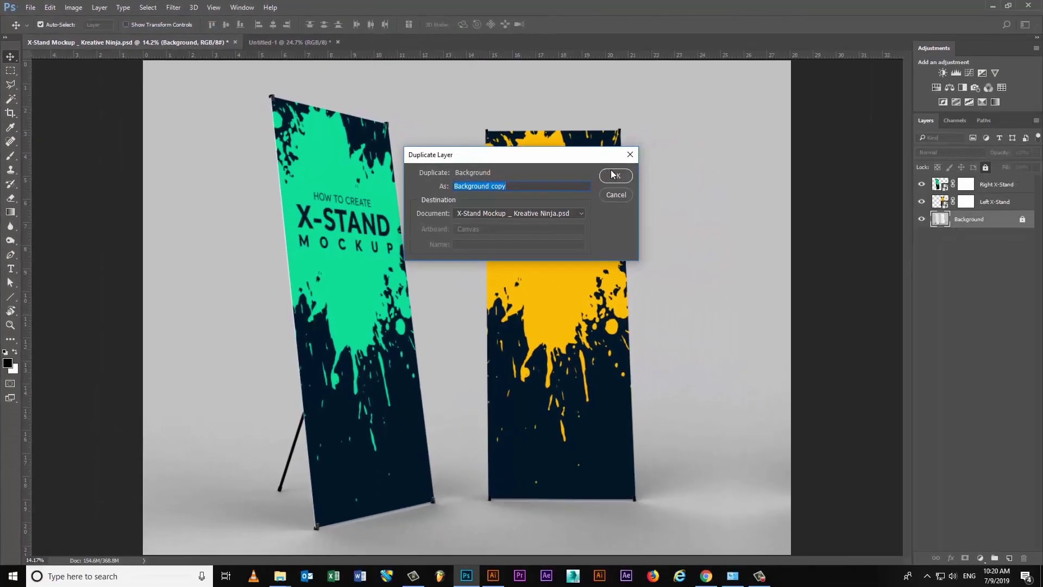
click(612, 175)
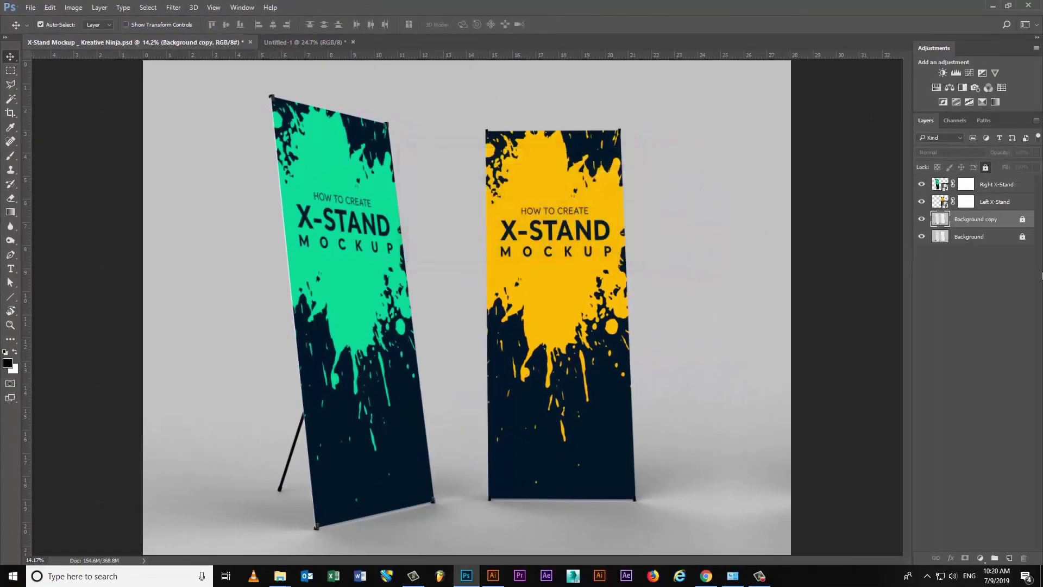
click(1022, 220)
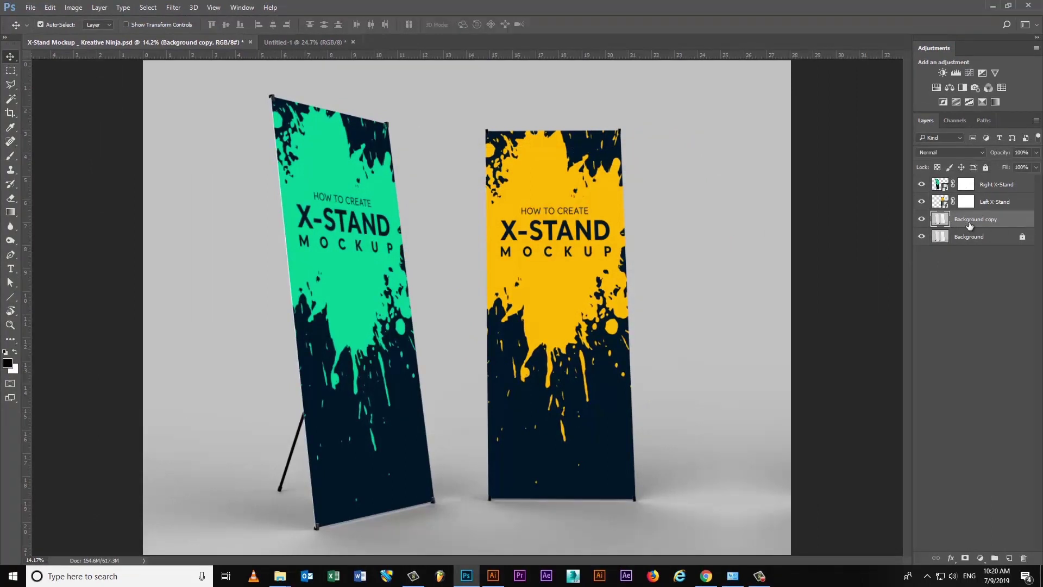
text(Relec)
text(tions & S)
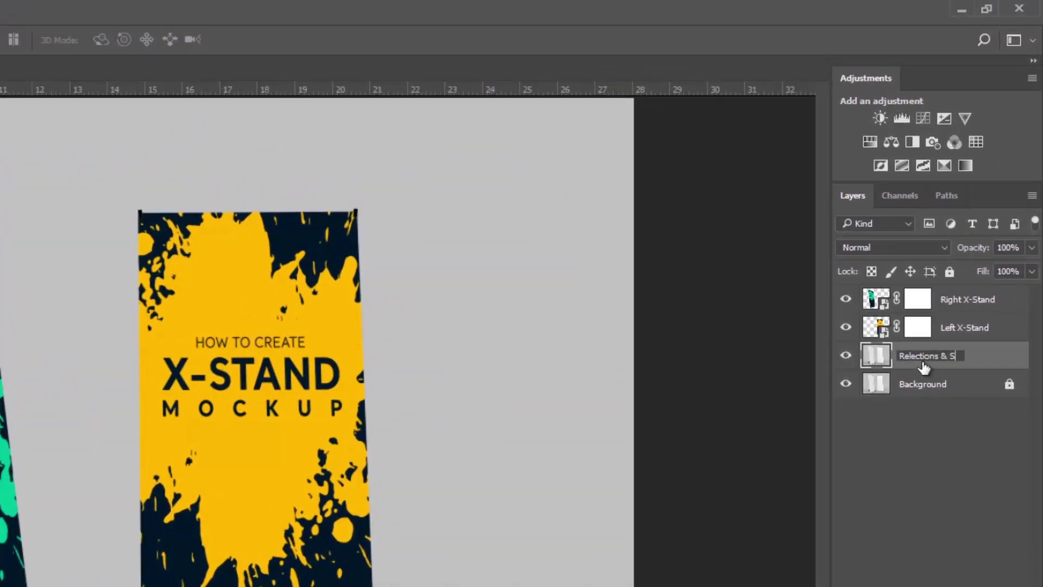
text(hadows)
key(Return)
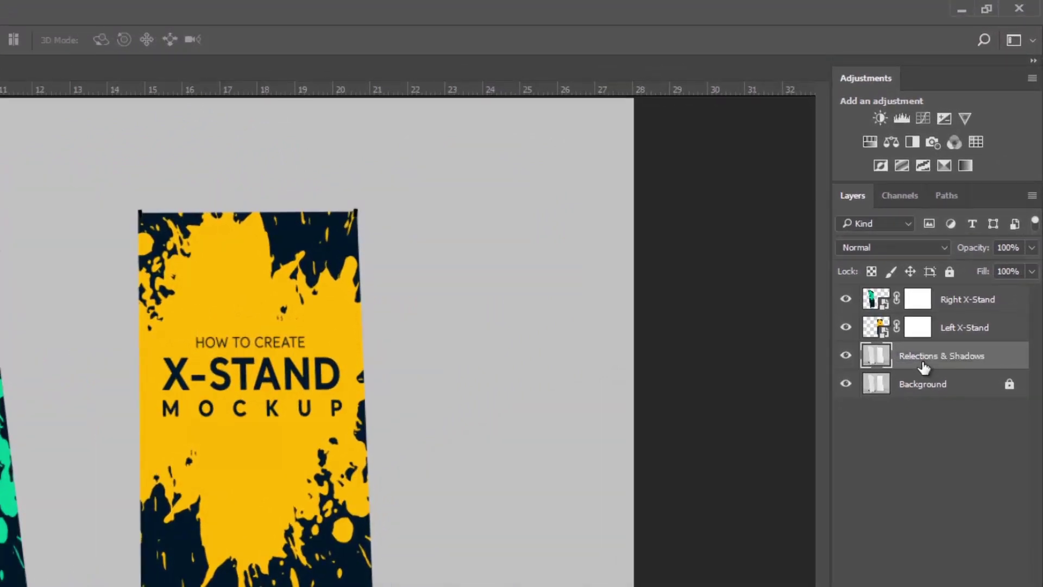
drag(917, 367, 909, 298)
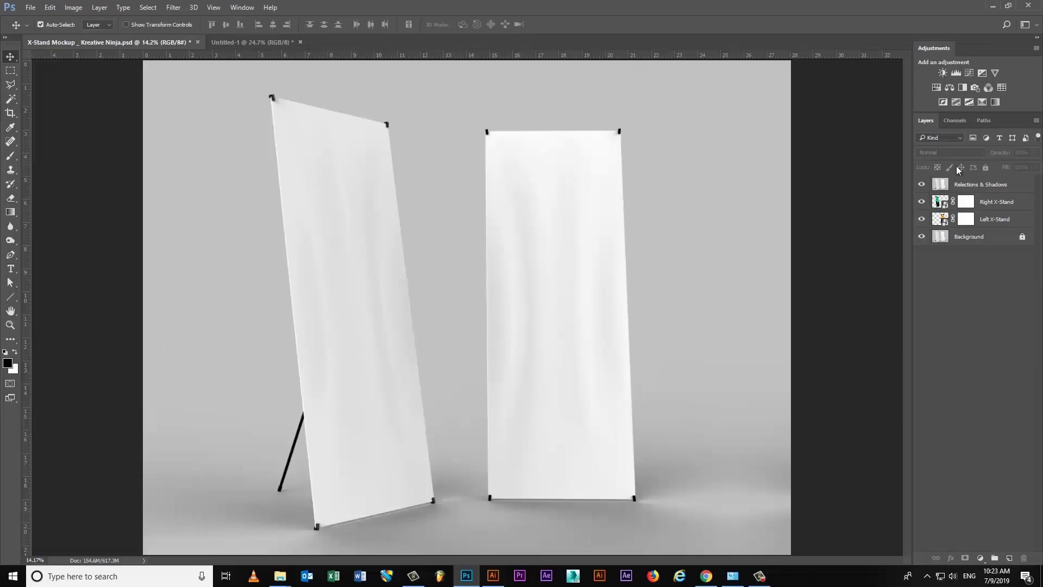
Set the Relections & Shadows layer's blend mode to Multiply.
click(963, 184)
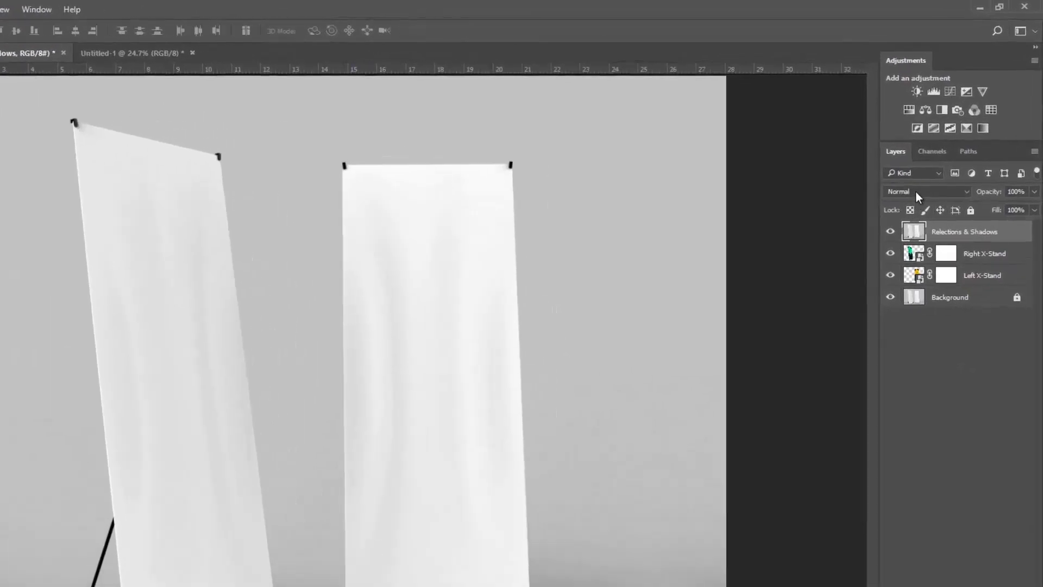
click(942, 152)
click(902, 243)
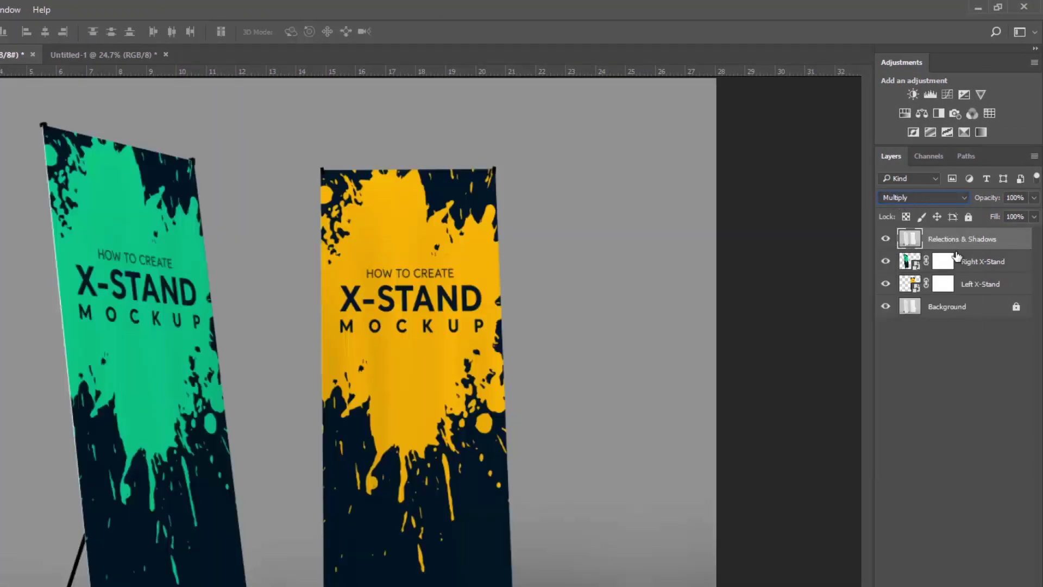
key(shift+alt+n)
Give the multiplied Relections & Shadows layer a blank white layer mask.
click(966, 269)
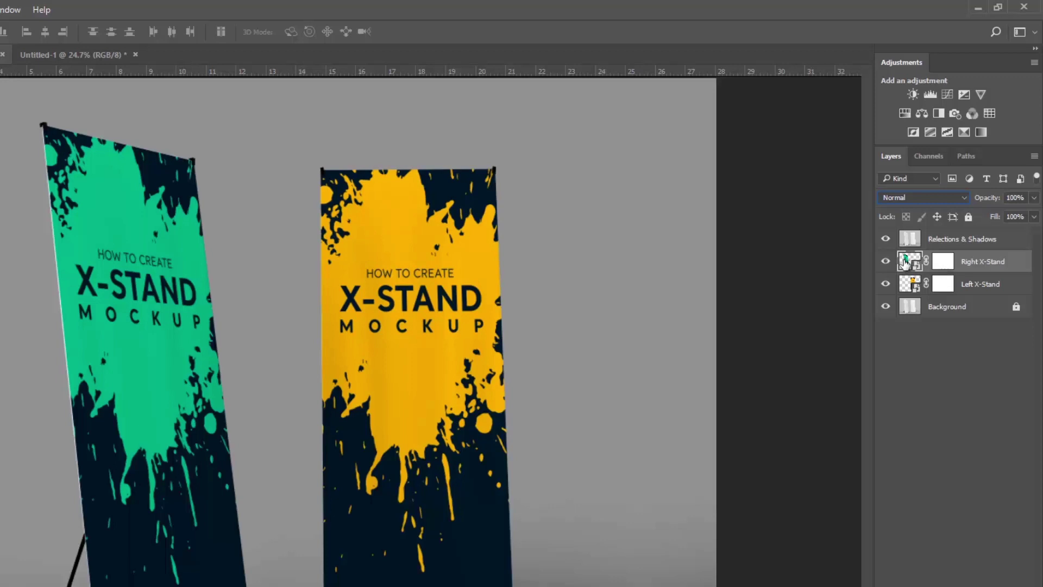
click(940, 240)
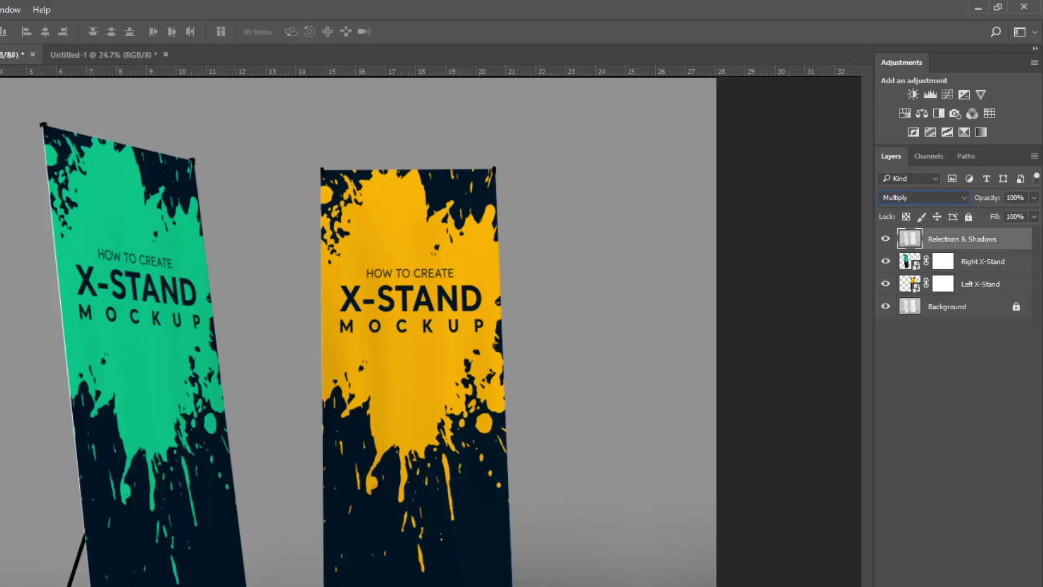
click(958, 249)
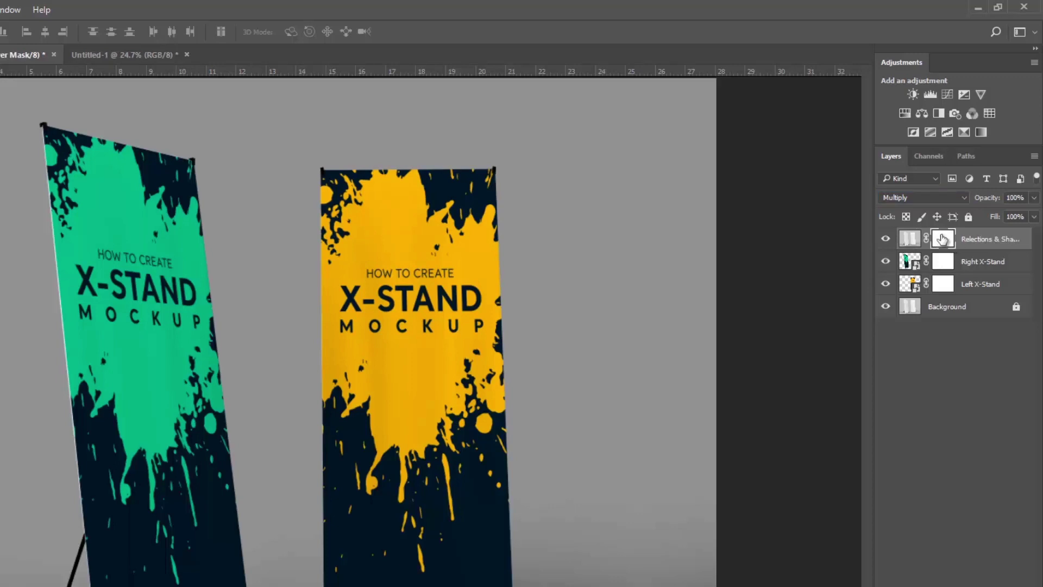
Mask the shading layer so it shows only over the green Right X-Stand banner.
click(906, 263)
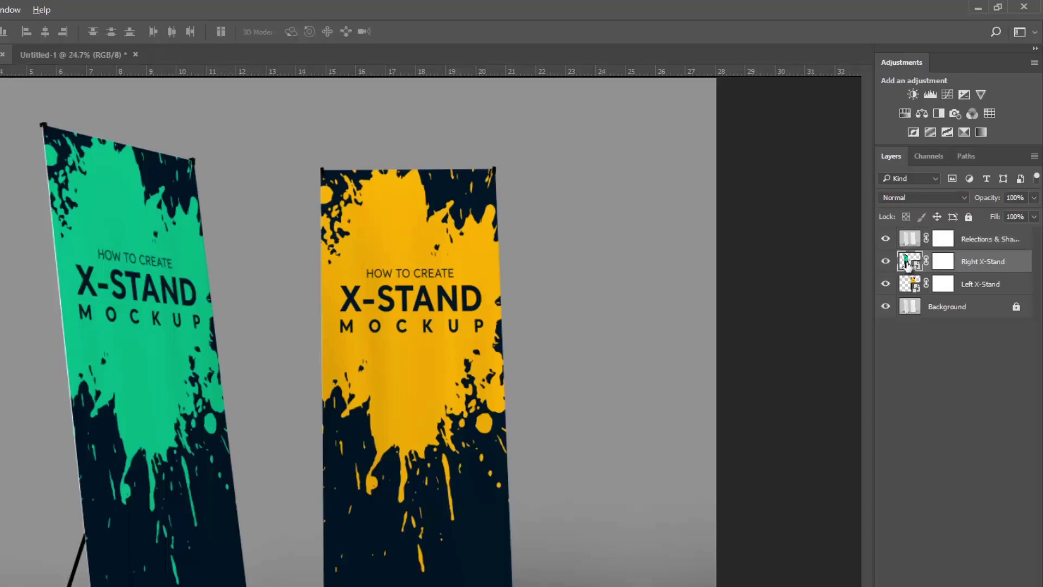
ctrl+click(906, 261)
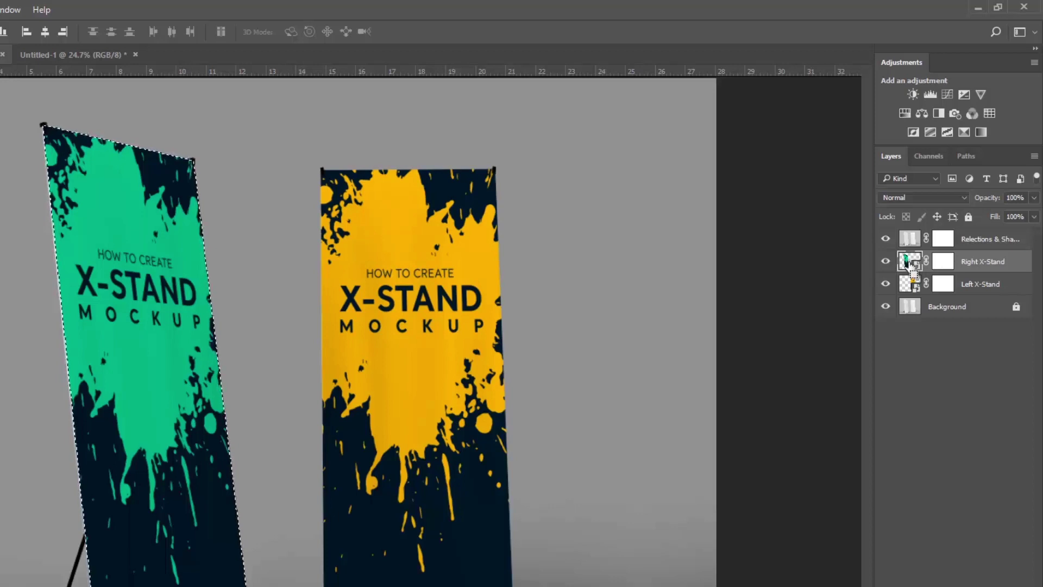
click(938, 246)
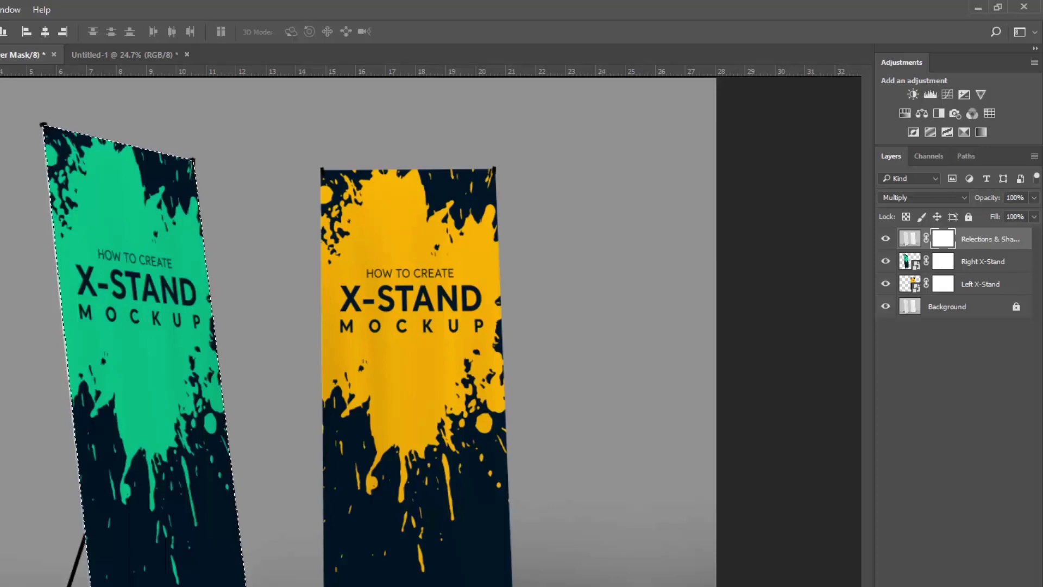
key(Delete)
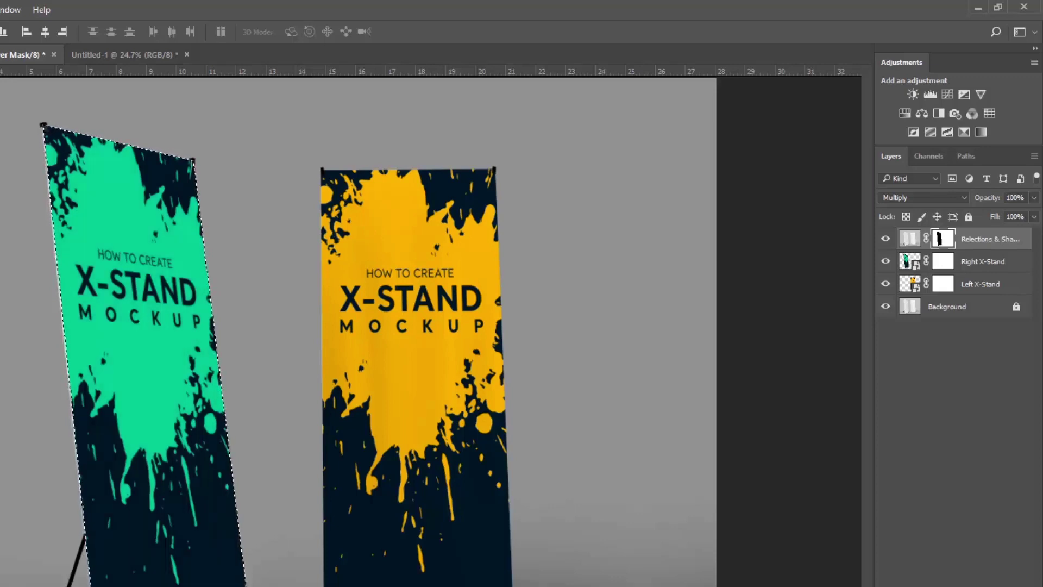
key(ctrl+z)
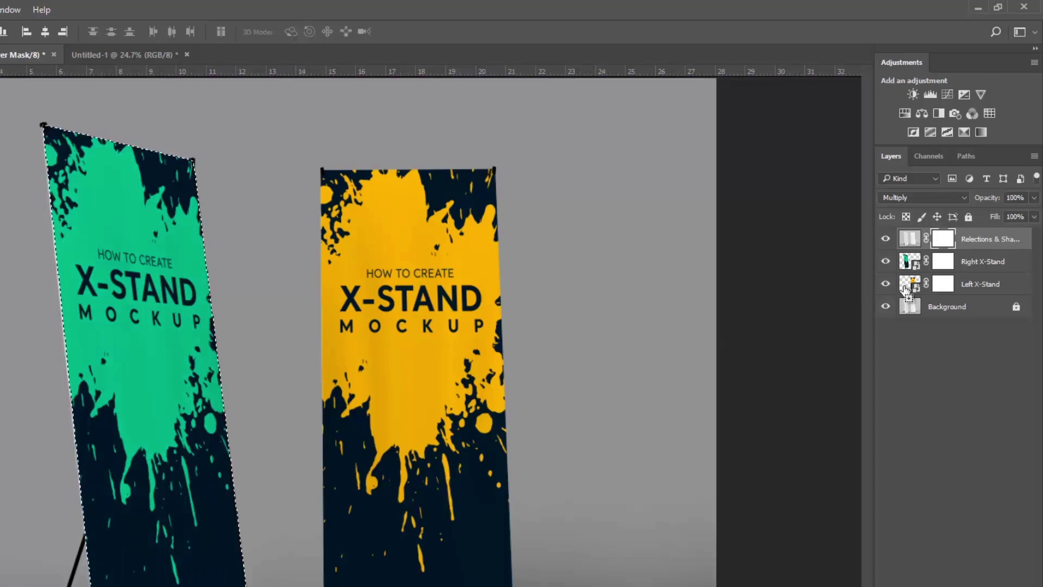
key(ctrl+shift+i)
key(Delete)
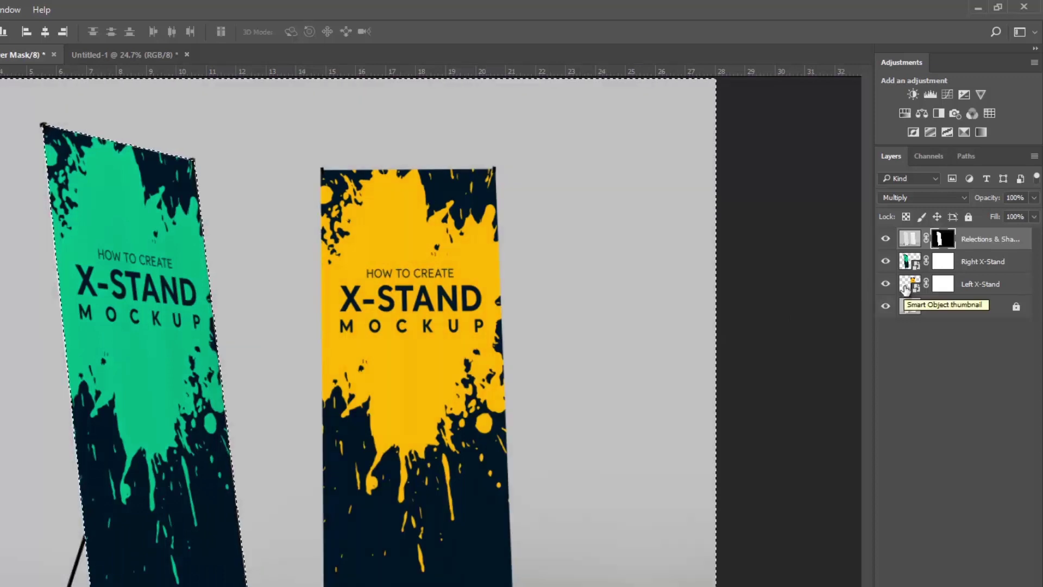
Extend the shading mask to reveal the yellow Left X-Stand banner, then deselect.
click(907, 287)
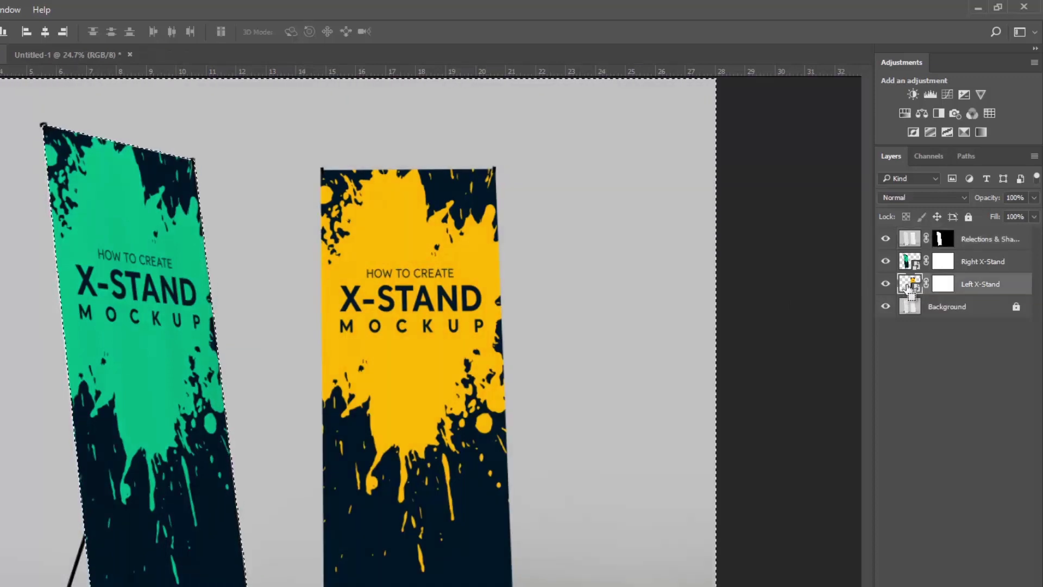
ctrl+click(908, 286)
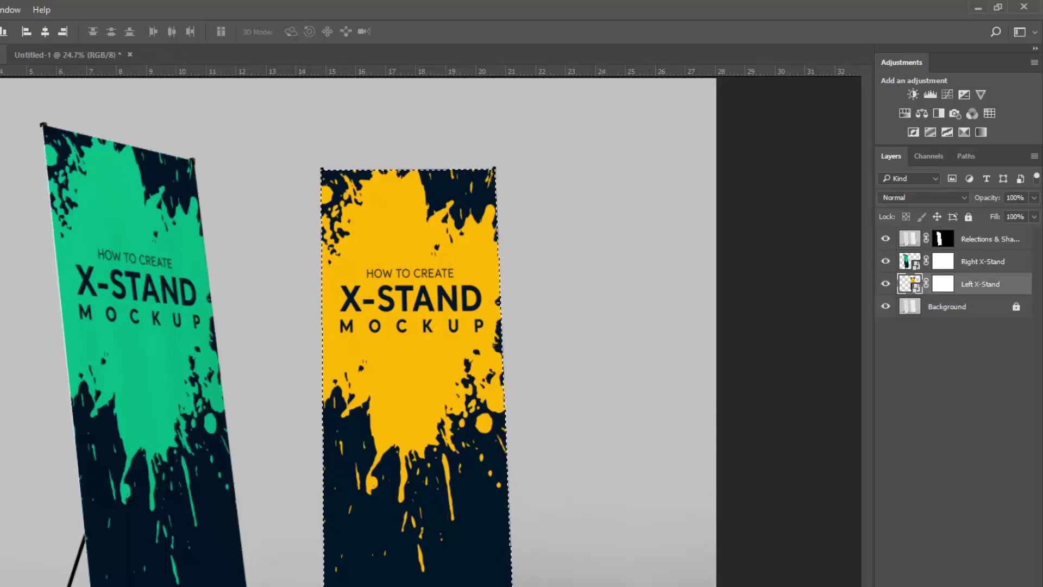
click(963, 245)
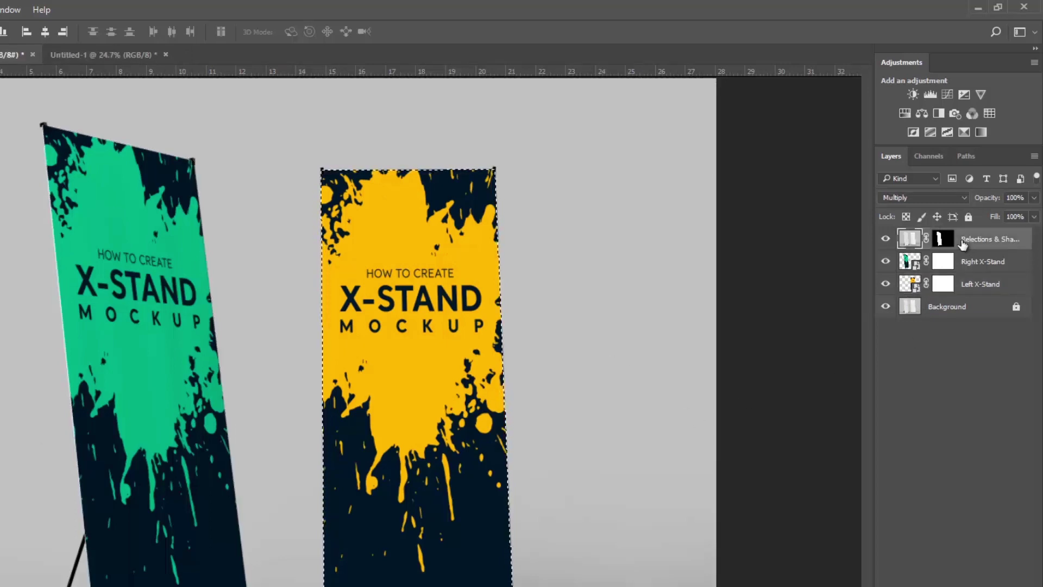
click(941, 239)
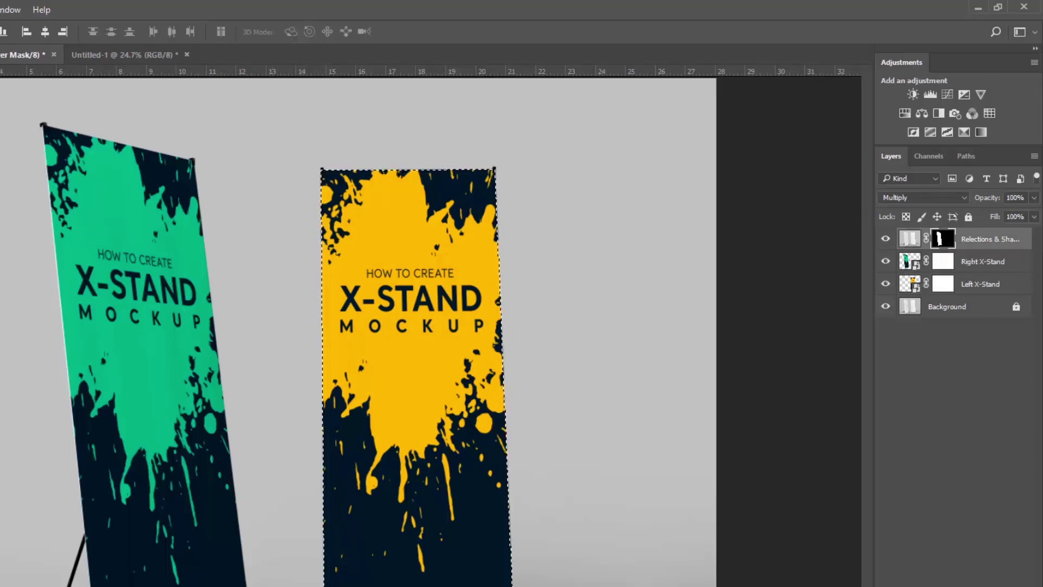
key(alt+BackSpace)
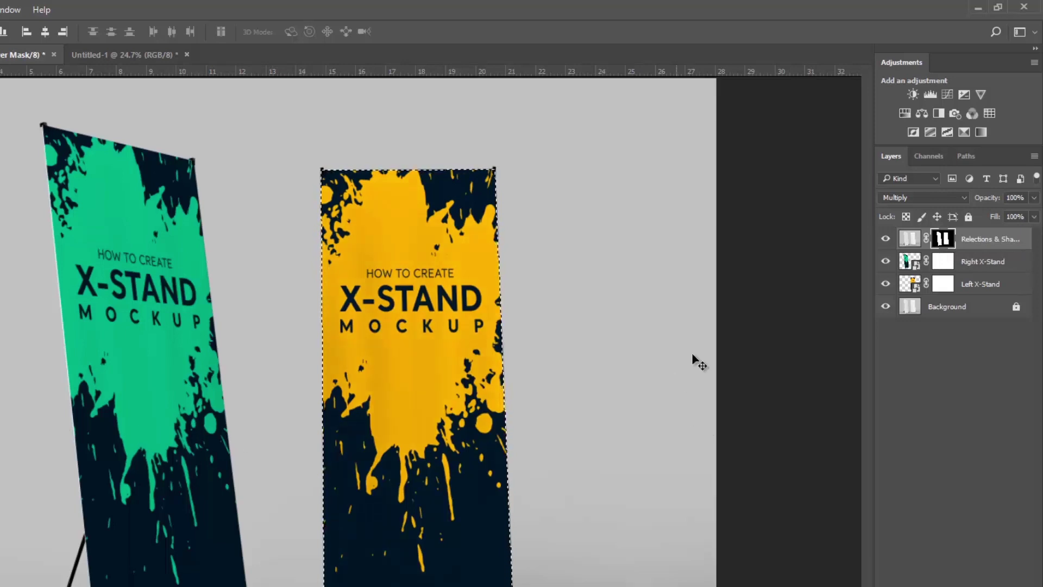
key(ctrl+d)
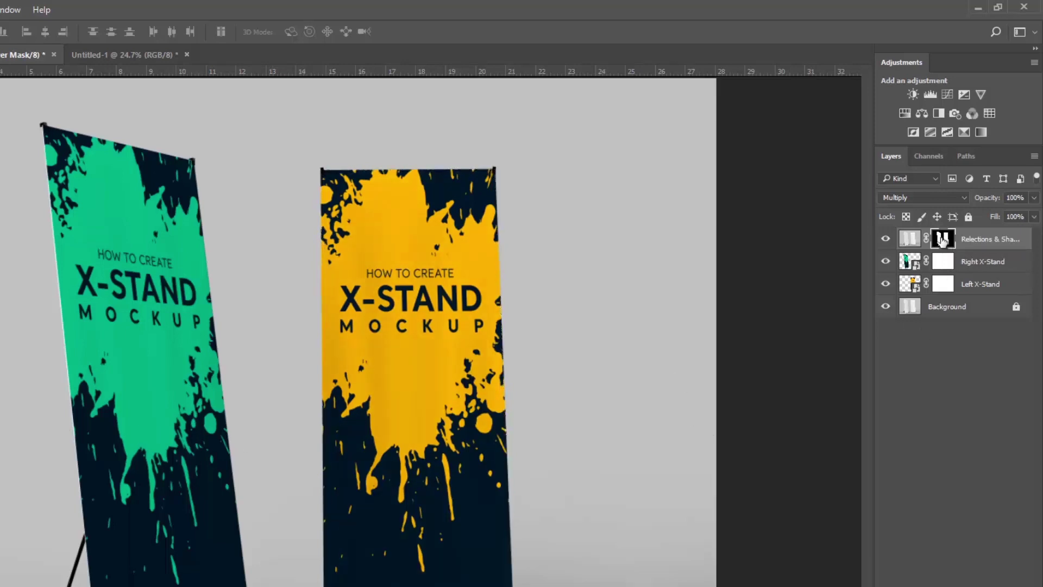
Compare the banners with and without shading, then duplicate the Relections & Shadows layer.
click(885, 239)
click(885, 239)
click(885, 239)
key(ctrl+j)
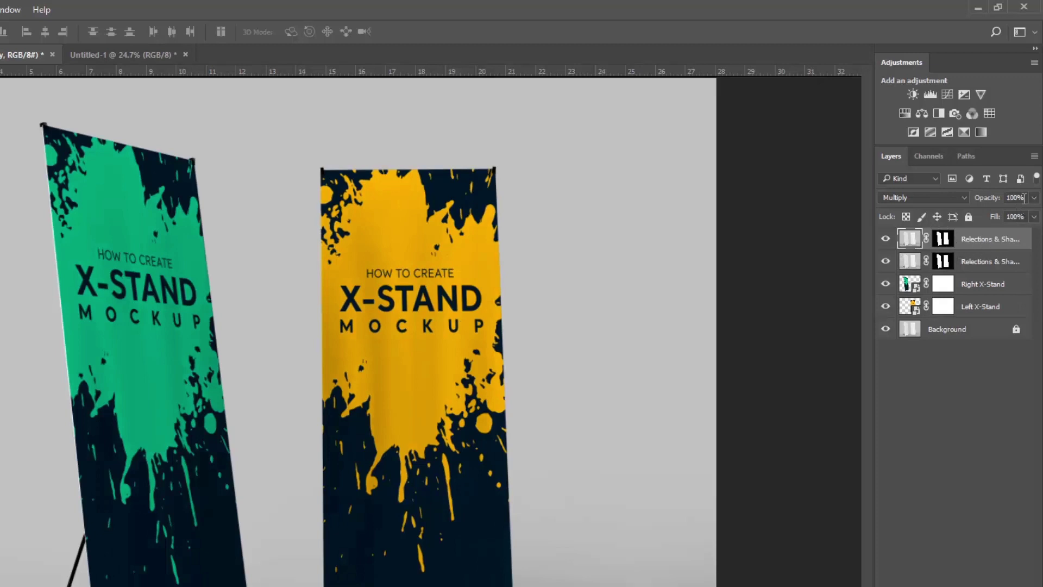
Set the duplicated shadows layer's opacity to 50%.
click(1015, 197)
text(50)
key(Return)
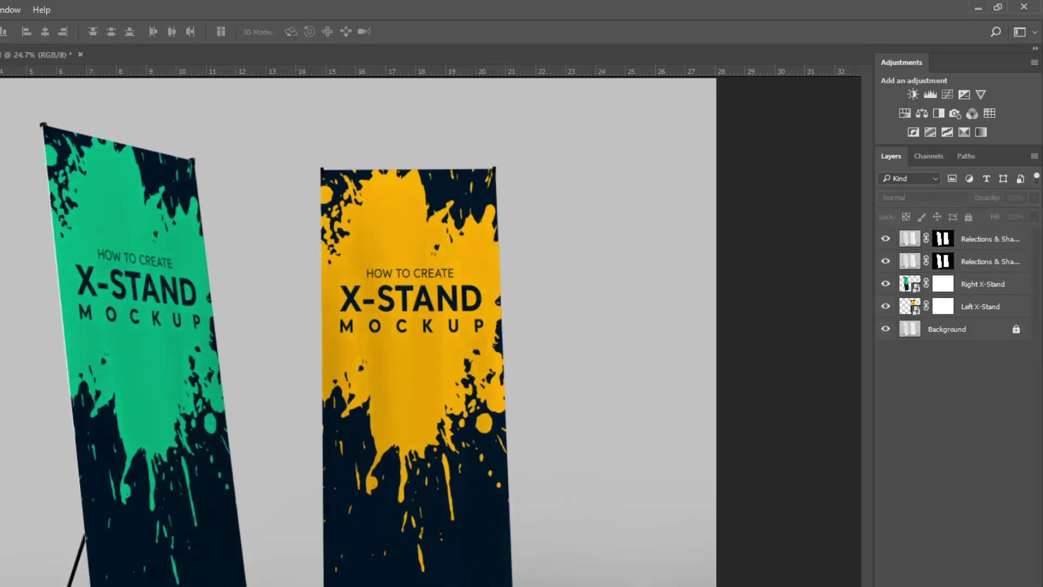
Zoom in and out to inspect the shaded yellow banner and both X-stands.
key(z)
alt+click(279, 375)
drag(302, 372, 330, 375)
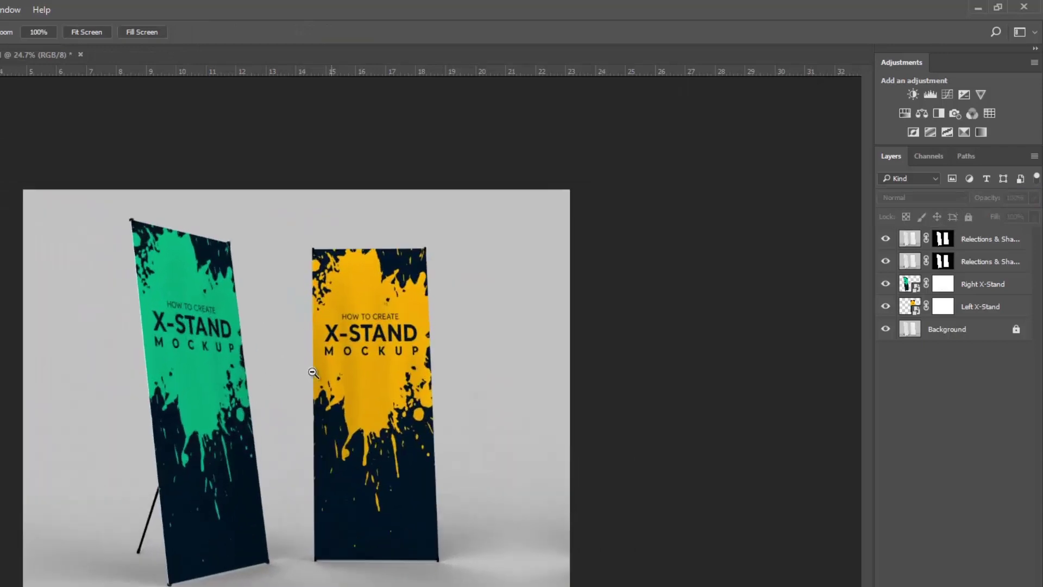
key(v)
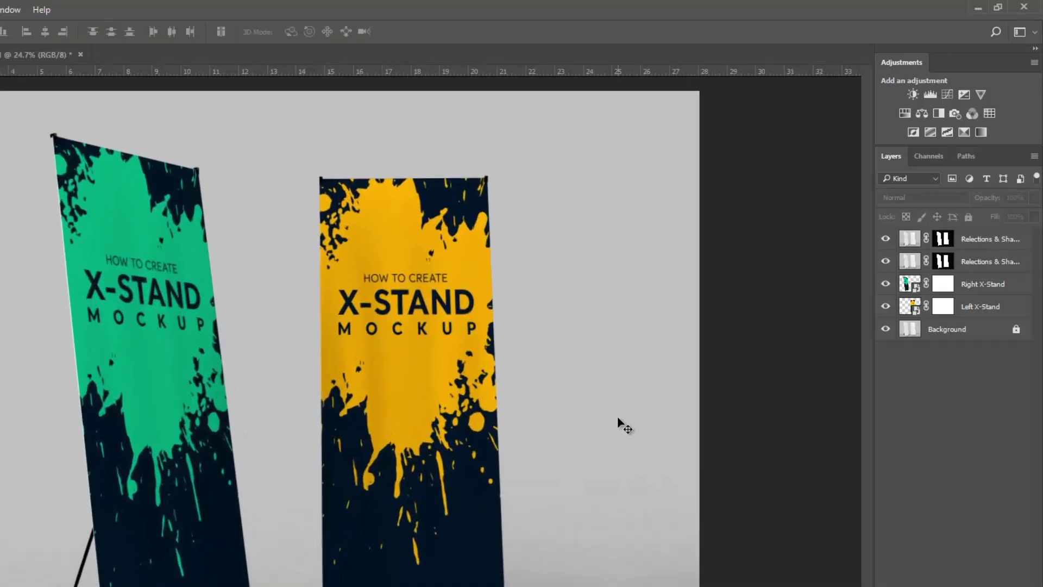
click(978, 334)
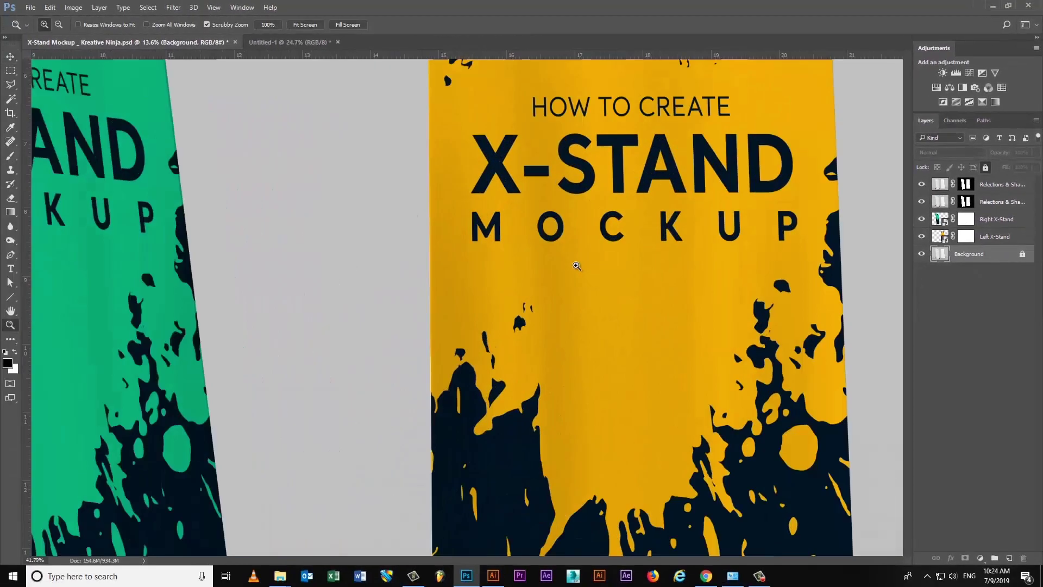
drag(577, 265, 567, 304)
key(v)
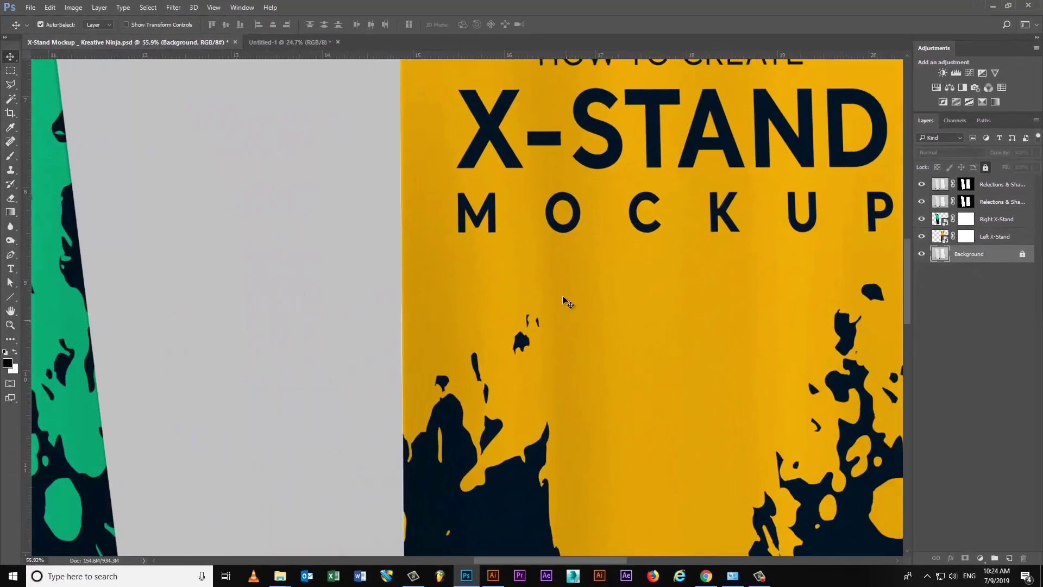
key(z)
drag(633, 282, 570, 273)
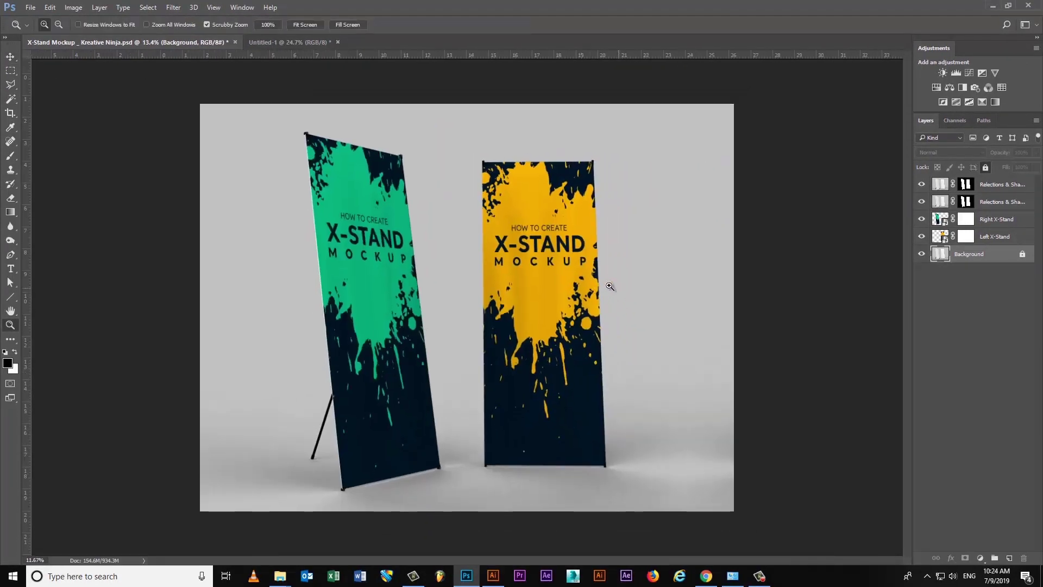
drag(571, 273, 613, 285)
Deselect all layers and save the finished X-stand mockup.
key(v)
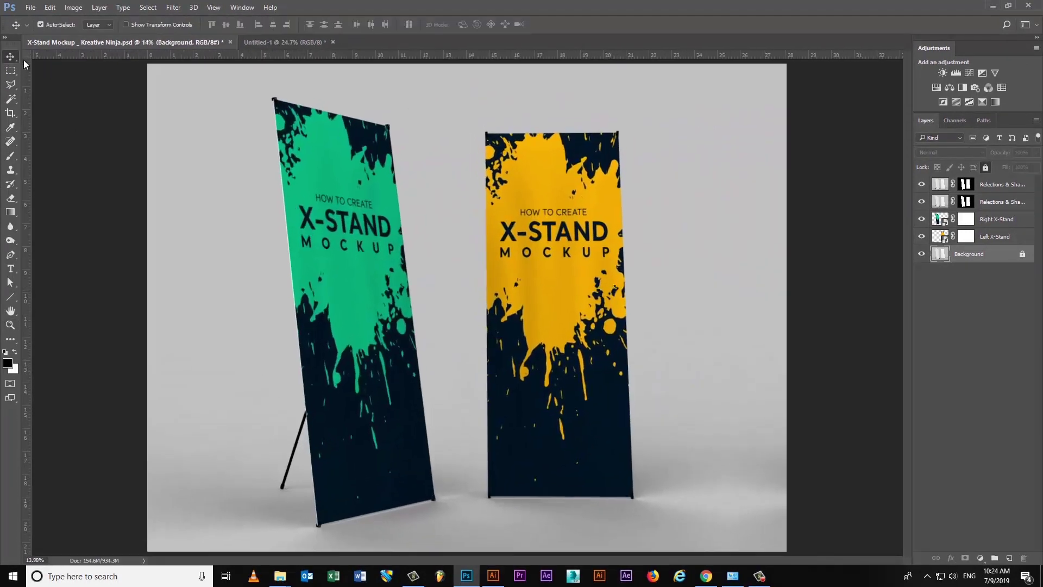
click(122, 146)
key(ctrl+s)
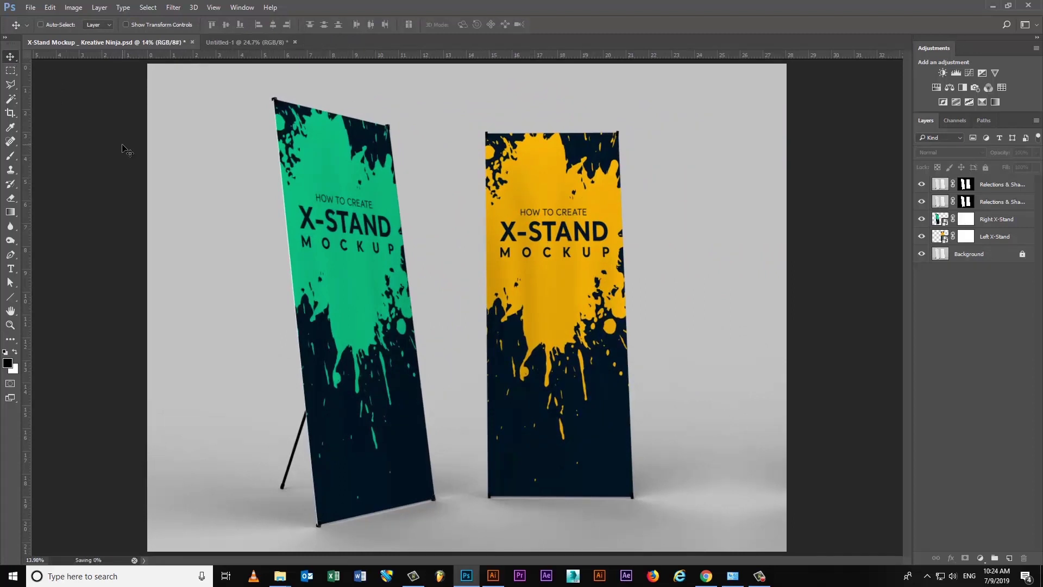